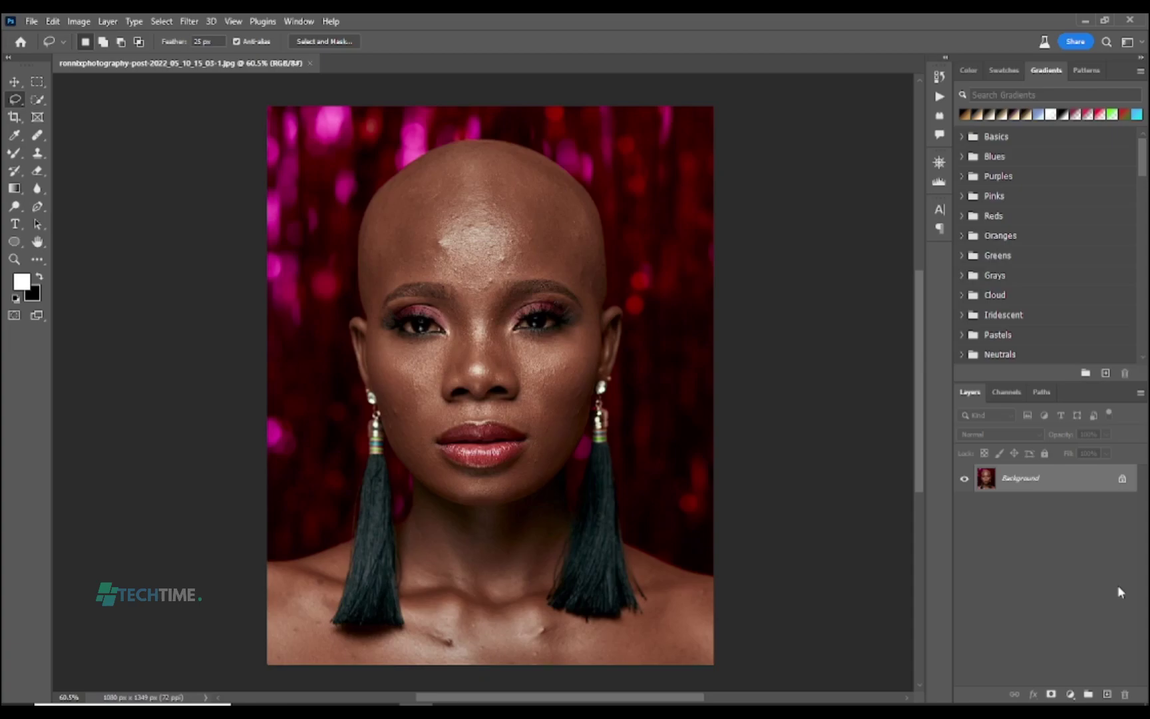
# - Duplicate the Background layer and activate the Patch tool for retouching the copy
pyautogui.hotkey('ctrl', 'j')
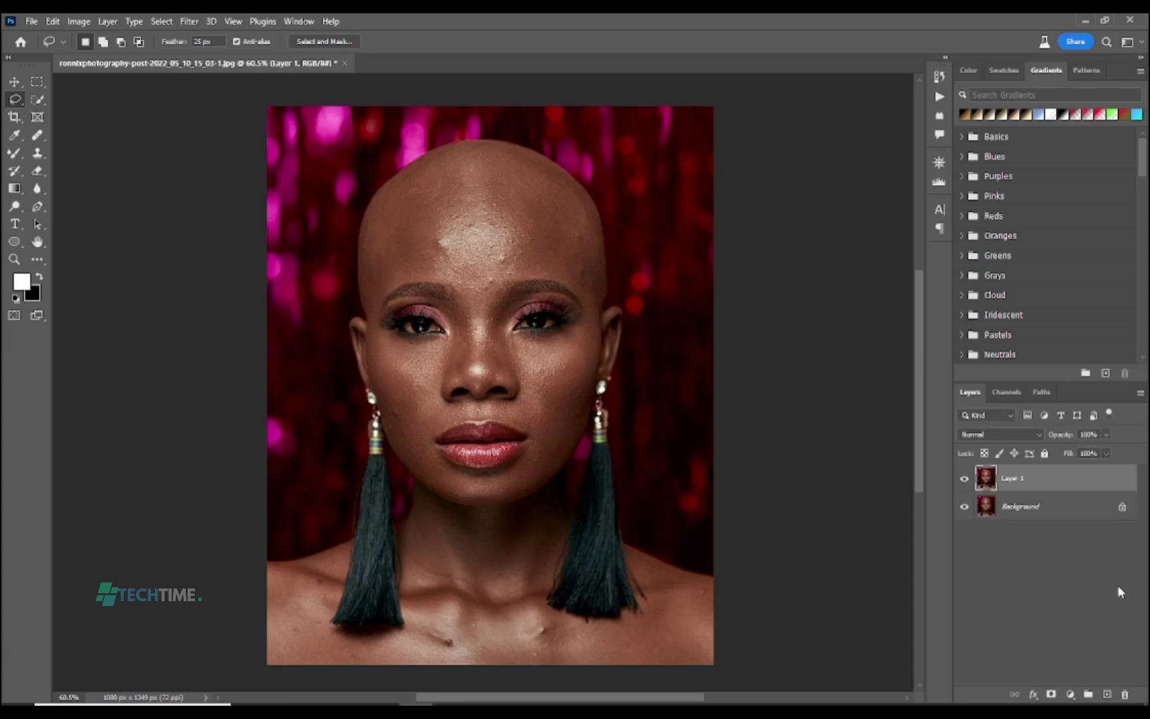
pyautogui.click(37, 137)
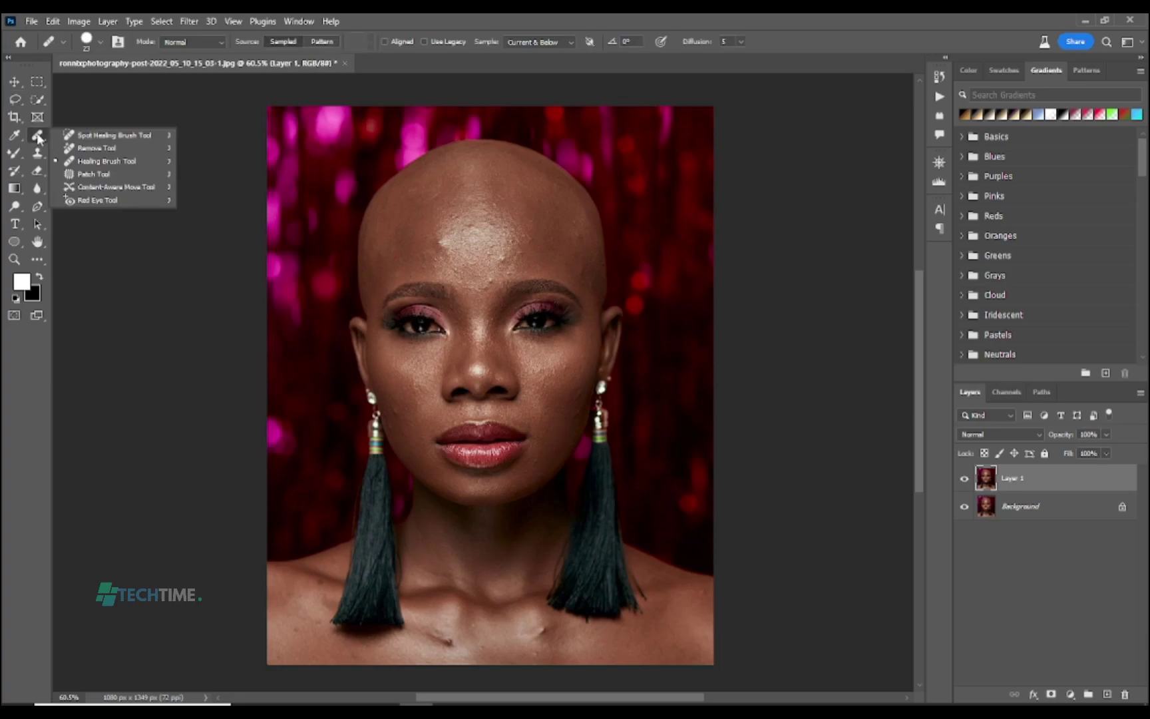
pyautogui.click(90, 174)
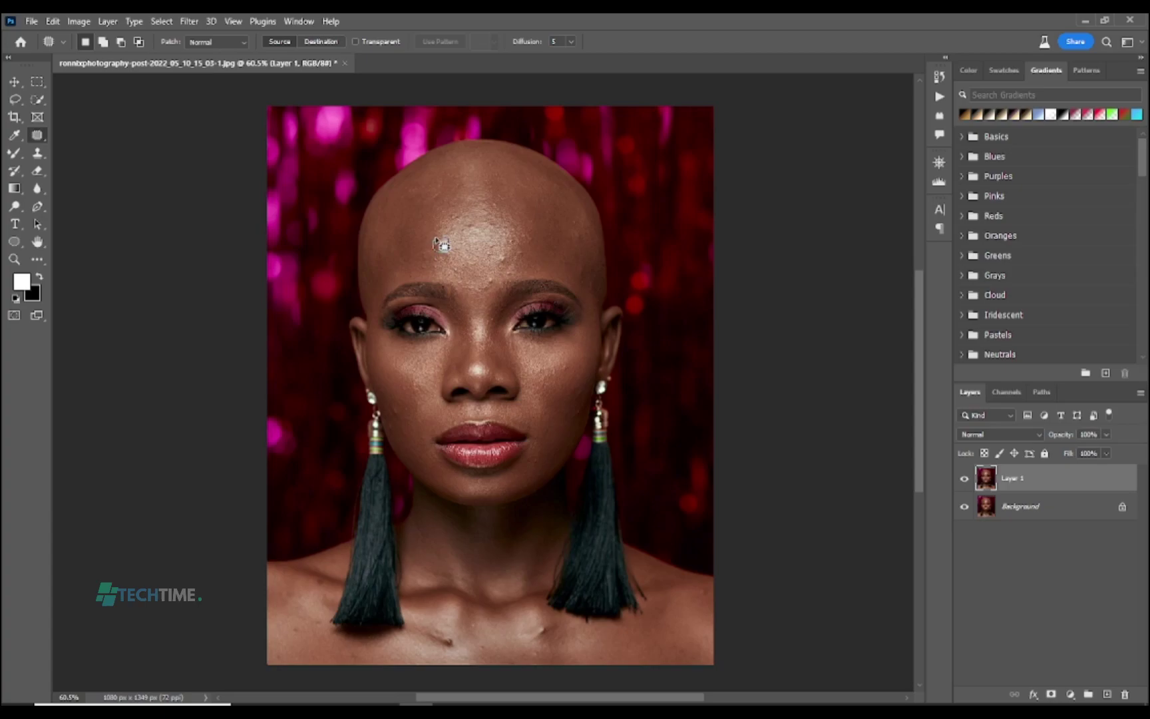
# - Patch the blemishes and shiny spots across the forehead on Layer 1 with nearby clean skin, and clear the selection
pyautogui.moveTo(443, 239); pyautogui.dragTo(445, 233)
pyautogui.moveTo(491, 281)
pyautogui.mouseDown()
pyautogui.moveTo(495, 291)
pyautogui.moveTo(476, 287)
pyautogui.moveTo(490, 284)
pyautogui.moveTo(493, 303)
pyautogui.moveTo(515, 261)
pyautogui.moveTo(492, 264)
pyautogui.moveTo(501, 240)
pyautogui.mouseUp()
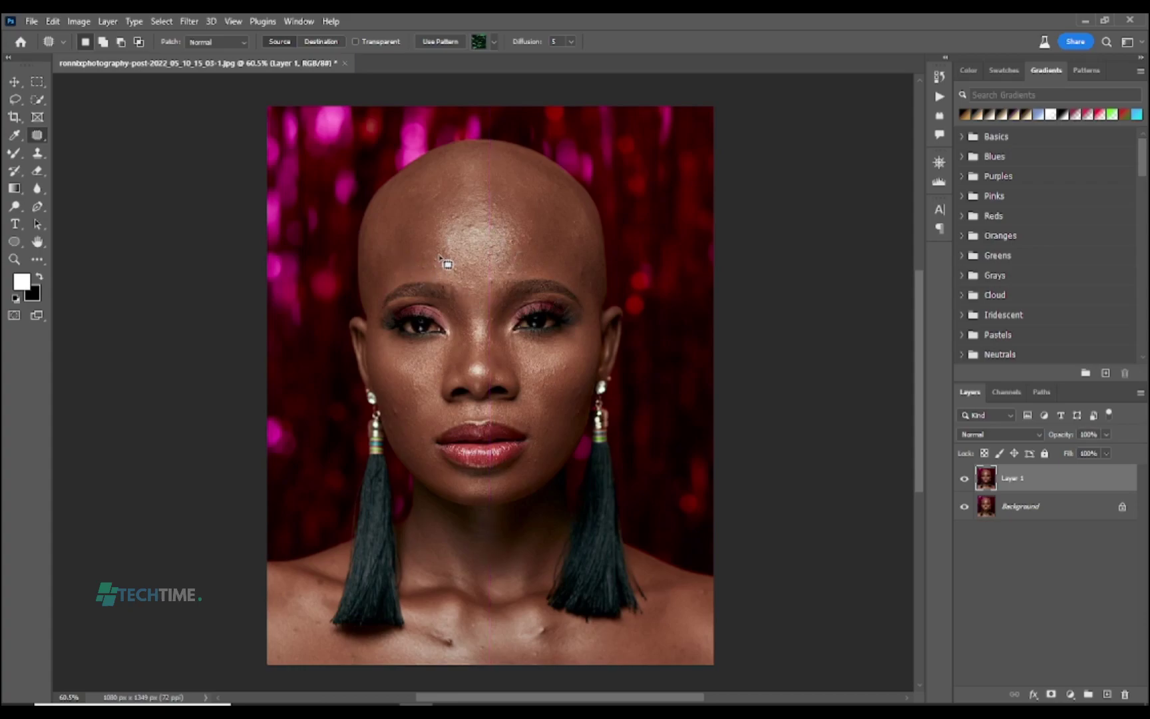
pyautogui.moveTo(432, 267)
pyautogui.mouseDown()
pyautogui.moveTo(425, 237)
pyautogui.moveTo(441, 304)
pyautogui.mouseUp()
pyautogui.moveTo(454, 215); pyautogui.dragTo(429, 229)
pyautogui.click(480, 189)
pyautogui.moveTo(474, 230)
pyautogui.mouseDown()
pyautogui.moveTo(477, 240)
pyautogui.moveTo(496, 229)
pyautogui.moveTo(480, 191)
pyautogui.mouseUp()
pyautogui.moveTo(525, 237)
pyautogui.mouseDown()
pyautogui.moveTo(533, 245)
pyautogui.moveTo(515, 238)
pyautogui.moveTo(536, 239)
pyautogui.mouseUp()
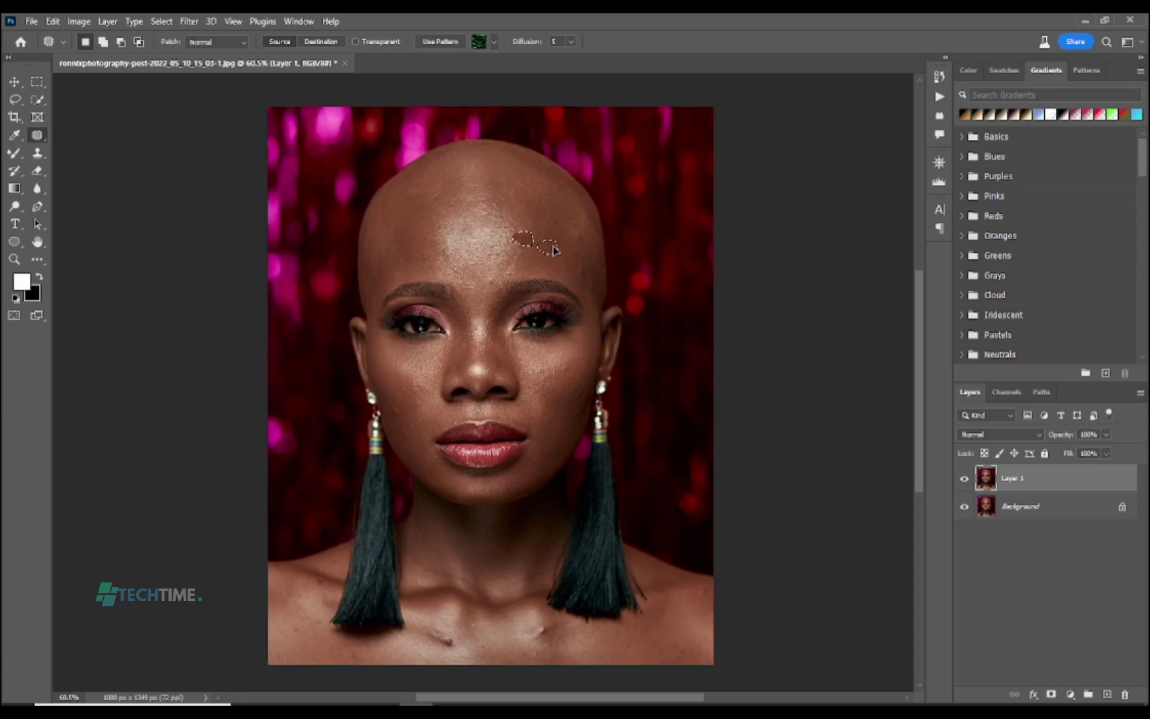
pyautogui.moveTo(577, 230)
pyautogui.mouseDown()
pyautogui.moveTo(564, 235)
pyautogui.moveTo(587, 245)
pyautogui.moveTo(556, 215)
pyautogui.mouseUp()
pyautogui.moveTo(495, 272); pyautogui.dragTo(478, 307)
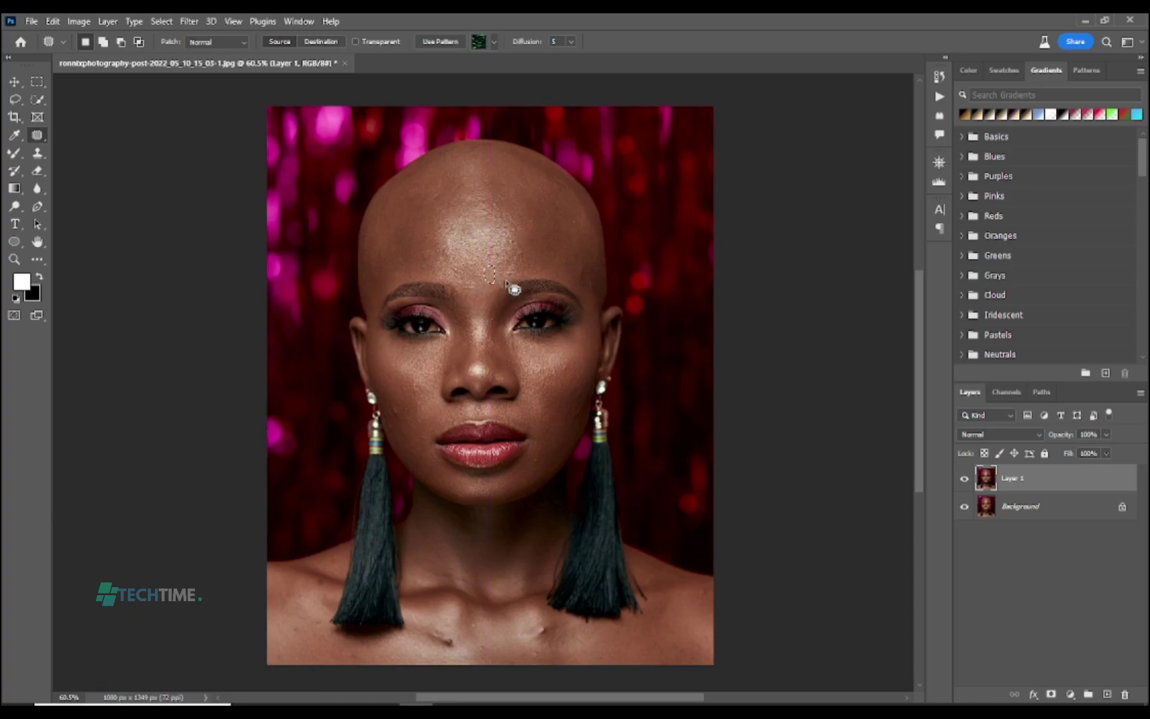
pyautogui.moveTo(508, 268)
pyautogui.mouseDown()
pyautogui.moveTo(510, 280)
pyautogui.moveTo(506, 213)
pyautogui.mouseUp()
pyautogui.hotkey('ctrl', 'd')
# - Patch the small blemishes on both cheeks and beside the mouth using neighbouring smooth skin
pyautogui.moveTo(423, 402); pyautogui.dragTo(413, 387)
pyautogui.moveTo(399, 405)
pyautogui.mouseDown()
pyautogui.moveTo(400, 418)
pyautogui.moveTo(400, 405)
pyautogui.mouseUp()
pyautogui.moveTo(532, 460)
pyautogui.mouseDown()
pyautogui.moveTo(539, 466)
pyautogui.moveTo(530, 461)
pyautogui.mouseUp()
pyautogui.moveTo(392, 422)
pyautogui.mouseDown()
pyautogui.moveTo(396, 436)
pyautogui.moveTo(393, 423)
pyautogui.moveTo(414, 436)
pyautogui.mouseUp()
pyautogui.moveTo(563, 362)
pyautogui.mouseDown()
pyautogui.moveTo(555, 389)
pyautogui.moveTo(557, 365)
pyautogui.mouseUp()
pyautogui.moveTo(575, 410); pyautogui.dragTo(559, 426)
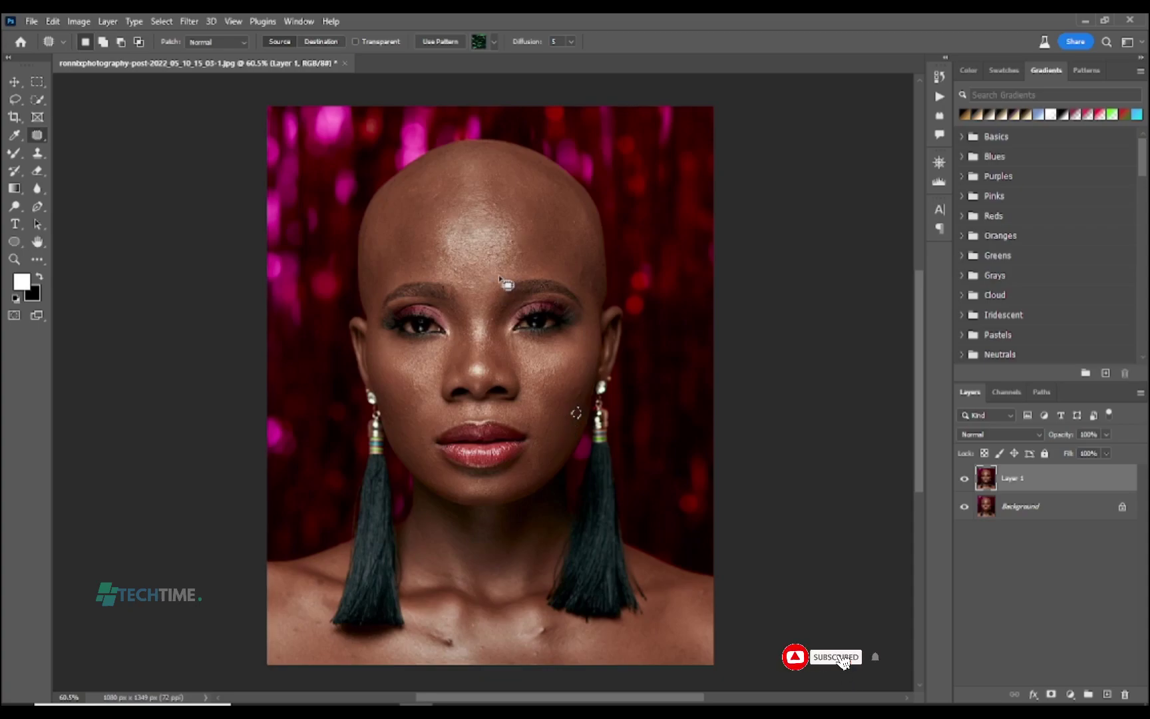
# - Patch the remaining uneven spots on the central forehead, above the brows and near the temple, leaving nothing selected
pyautogui.moveTo(465, 265)
pyautogui.mouseDown()
pyautogui.moveTo(476, 258)
pyautogui.moveTo(481, 288)
pyautogui.mouseUp()
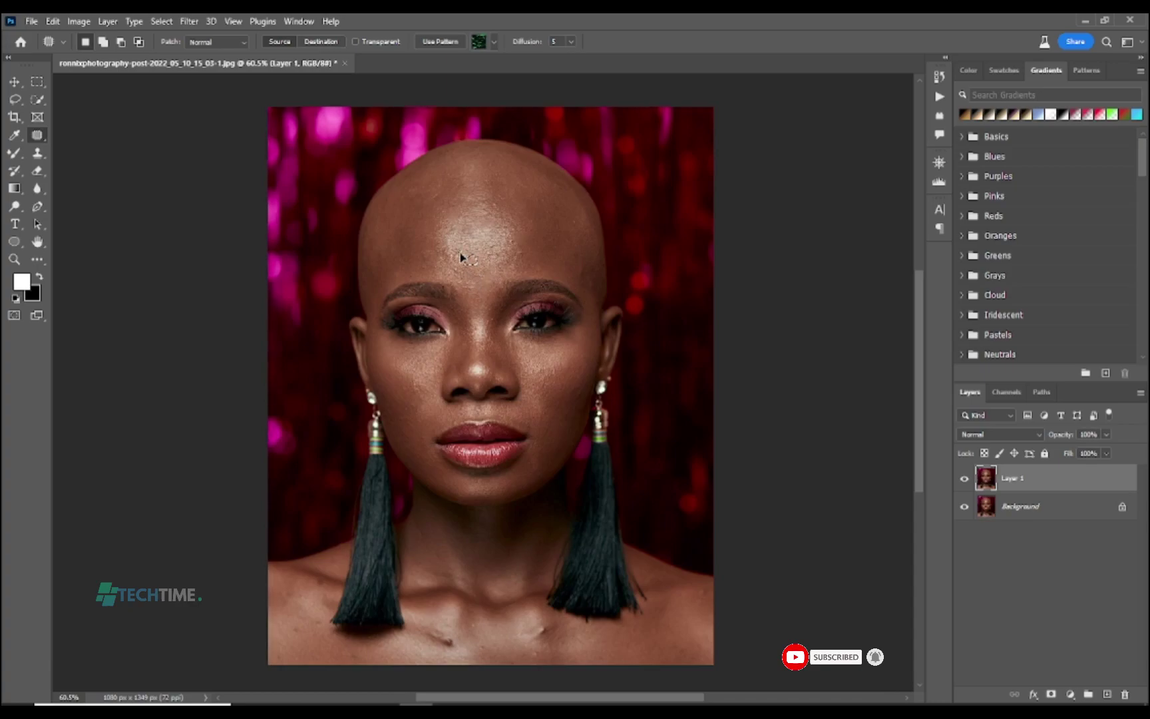
pyautogui.hotkey('ctrl', 'd')
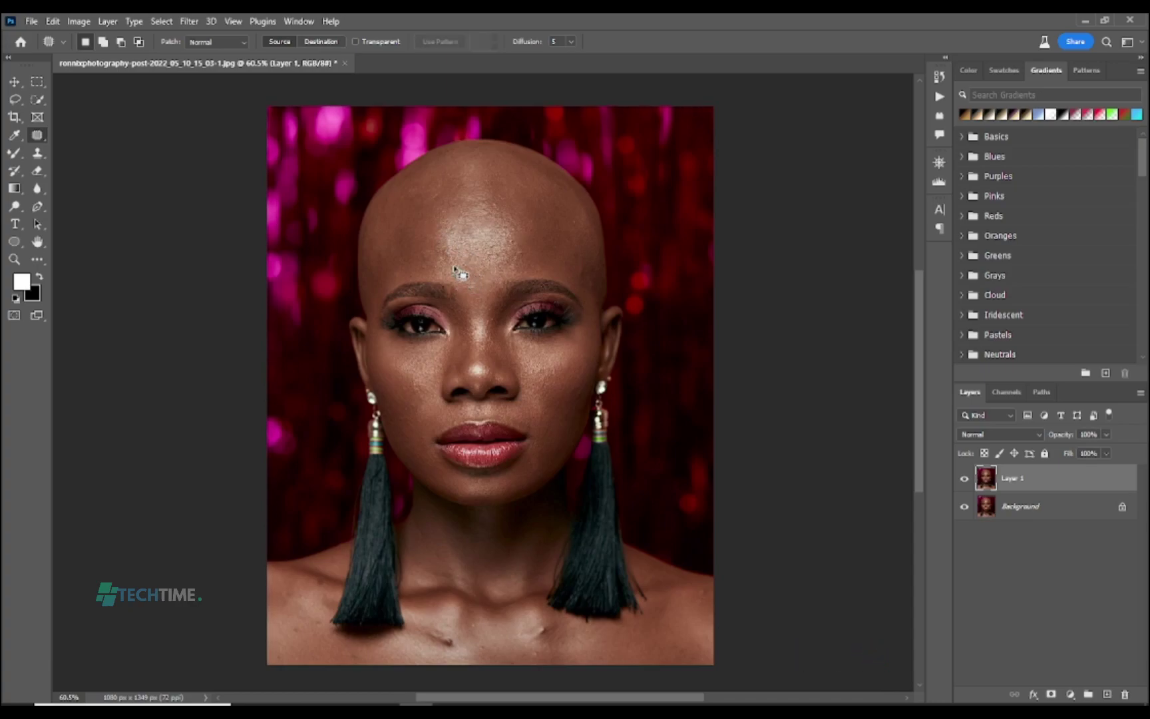
pyautogui.moveTo(457, 278); pyautogui.dragTo(456, 276)
pyautogui.hotkey('ctrl', 'd')
pyautogui.moveTo(576, 217)
pyautogui.mouseDown()
pyautogui.moveTo(571, 228)
pyautogui.moveTo(585, 226)
pyautogui.moveTo(501, 201)
pyautogui.moveTo(495, 212)
pyautogui.moveTo(519, 195)
pyautogui.mouseUp()
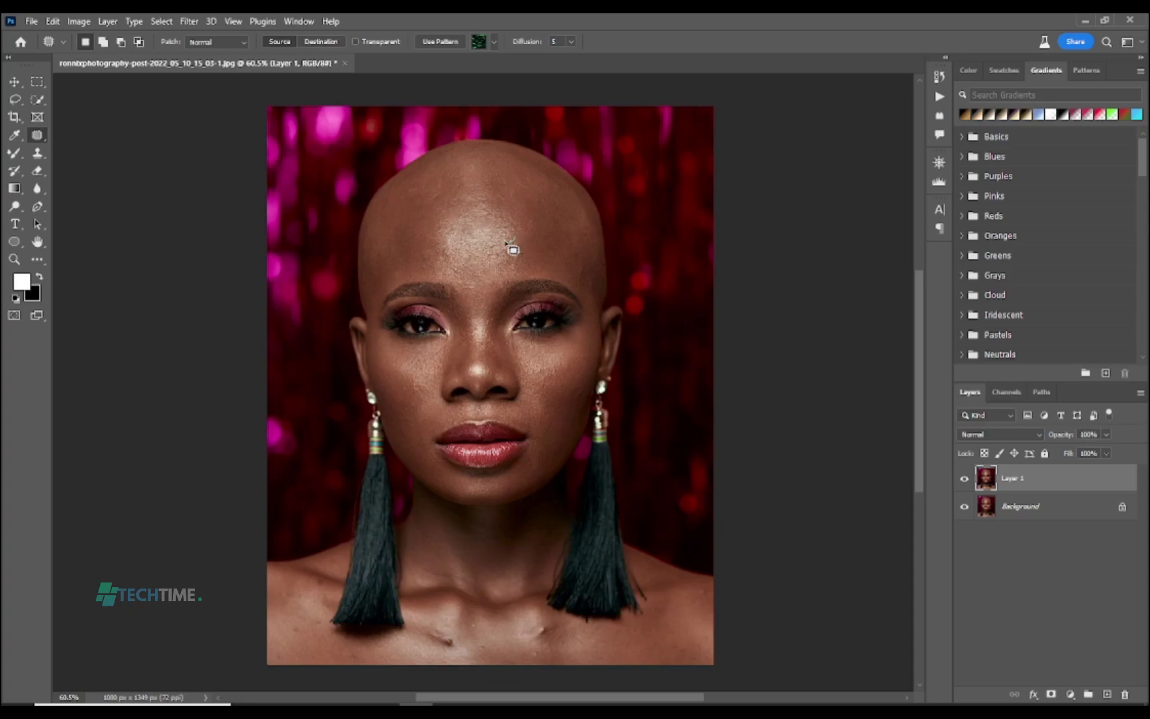
pyautogui.moveTo(512, 218)
pyautogui.mouseDown()
pyautogui.moveTo(507, 256)
pyautogui.moveTo(448, 263)
pyautogui.moveTo(487, 322)
pyautogui.moveTo(484, 293)
pyautogui.mouseUp()
pyautogui.hotkey('ctrl', 'd')
# - Patch the marks and creases on the chest and shoulders with clean skin from nearby areas
pyautogui.moveTo(541, 624); pyautogui.dragTo(540, 626)
pyautogui.moveTo(449, 644)
pyautogui.mouseDown()
pyautogui.moveTo(460, 647)
pyautogui.moveTo(423, 659)
pyautogui.mouseUp()
pyautogui.moveTo(438, 630); pyautogui.dragTo(418, 638)
pyautogui.moveTo(319, 574)
pyautogui.mouseDown()
pyautogui.moveTo(326, 588)
pyautogui.moveTo(297, 599)
pyautogui.moveTo(287, 637)
pyautogui.moveTo(298, 633)
pyautogui.moveTo(285, 613)
pyautogui.moveTo(319, 618)
pyautogui.moveTo(327, 631)
pyautogui.moveTo(318, 622)
pyautogui.moveTo(299, 644)
pyautogui.moveTo(380, 672)
pyautogui.moveTo(578, 660)
pyautogui.mouseUp()
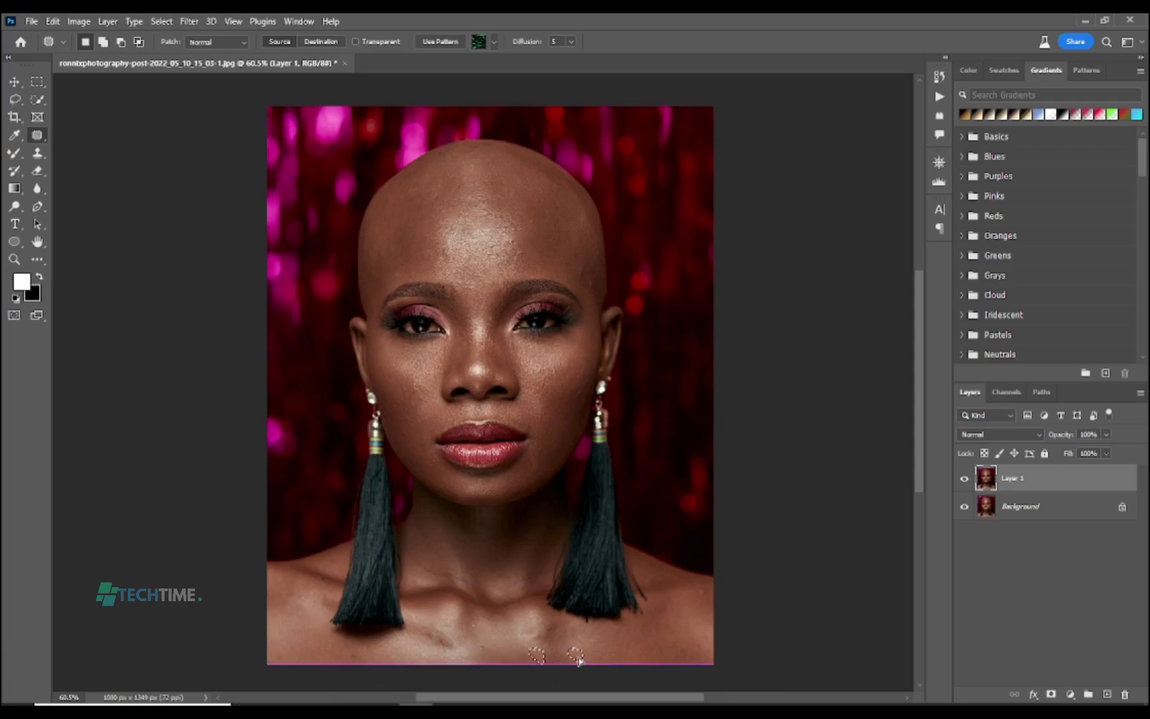
pyautogui.hotkey('ctrl', 'd')
pyautogui.moveTo(688, 616); pyautogui.dragTo(673, 631)
pyautogui.moveTo(493, 645)
pyautogui.mouseDown()
pyautogui.moveTo(485, 661)
pyautogui.moveTo(488, 644)
pyautogui.mouseUp()
# - Compare the portrait with and without the retouched Layer 1, and clear the remaining selection
pyautogui.click(965, 479)
pyautogui.click(966, 480)
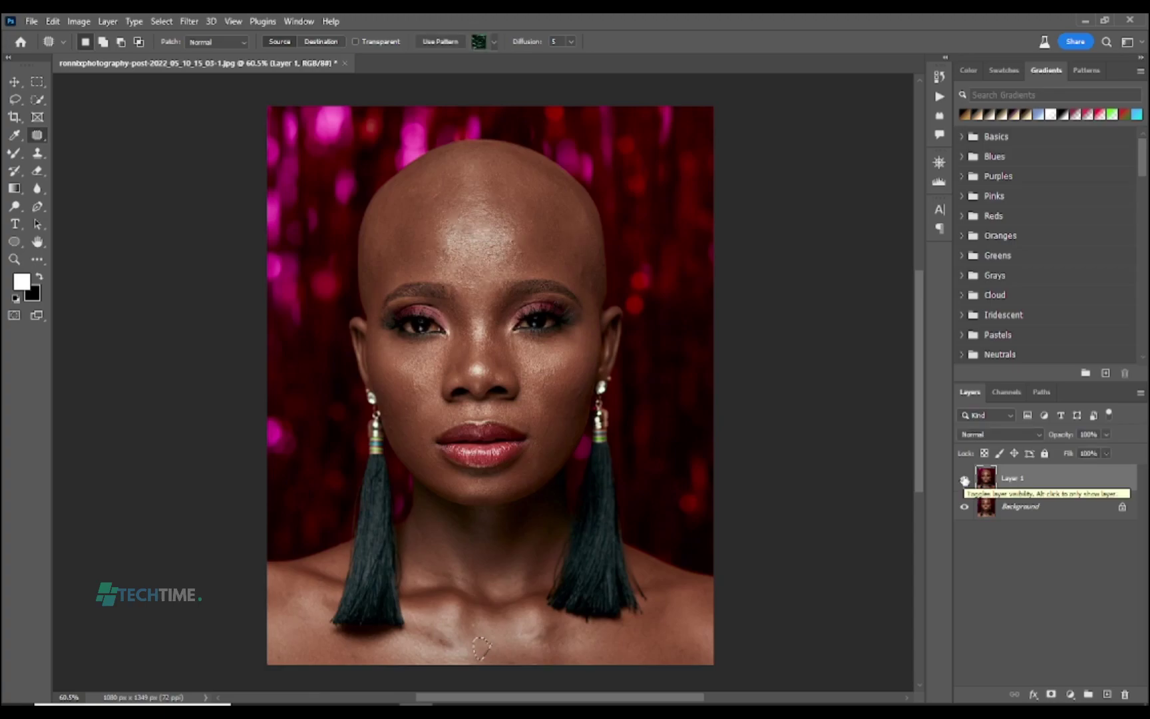
pyautogui.hotkey('ctrl', 'd')
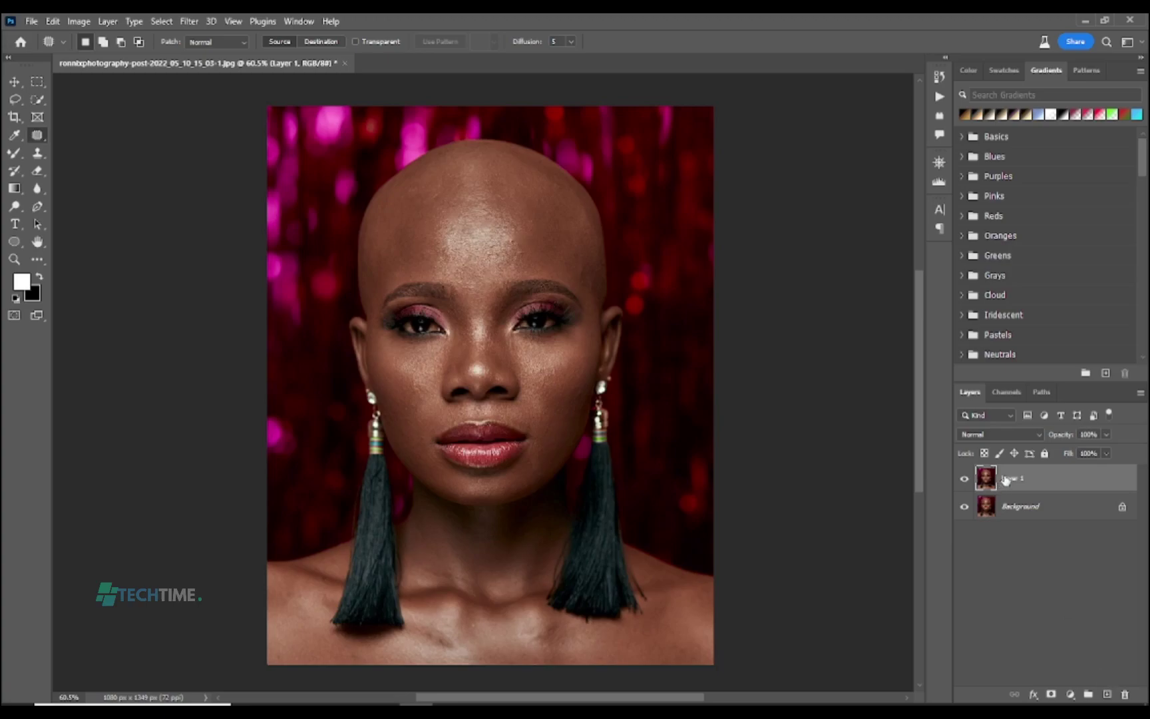
# - Duplicate Layer 1 and name the copy "texture"
pyautogui.moveTo(1030, 483); pyautogui.dragTo(1108, 694)
pyautogui.doubleClick(1015, 478)
pyautogui.write('texture')
pyautogui.press('Return')
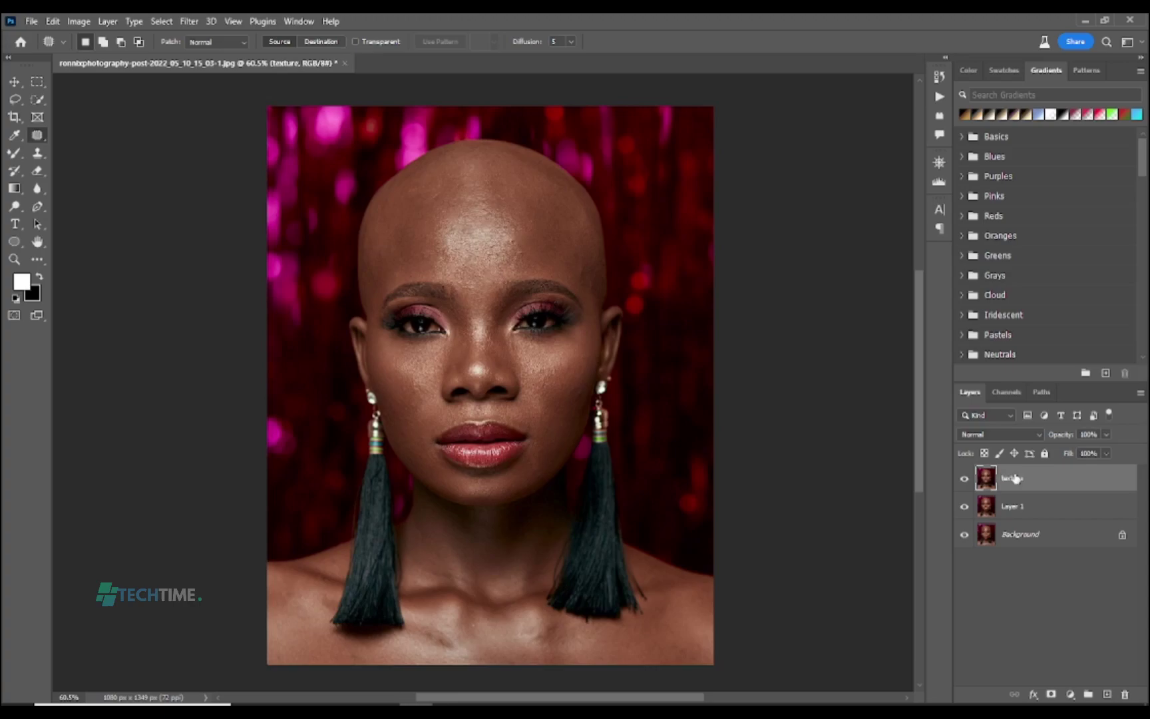
# - Rename the original Layer 1 as "color"
pyautogui.doubleClick(1018, 508)
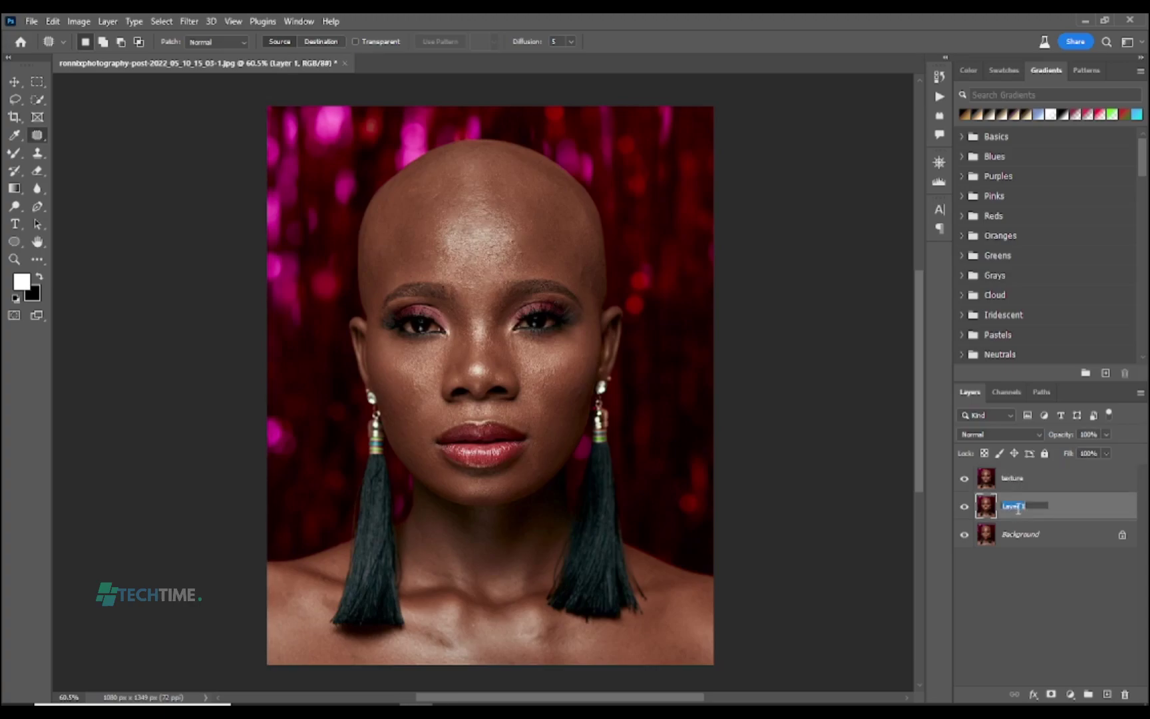
pyautogui.write('color')
pyautogui.press('Return')
pyautogui.doubleClick(1010, 506)
pyautogui.write('color')
pyautogui.press('Return')
# - Hide the texture layer and start a Gaussian Blur on the color layer, with the radius lowered to 0.1 pixels
pyautogui.click(964, 480)
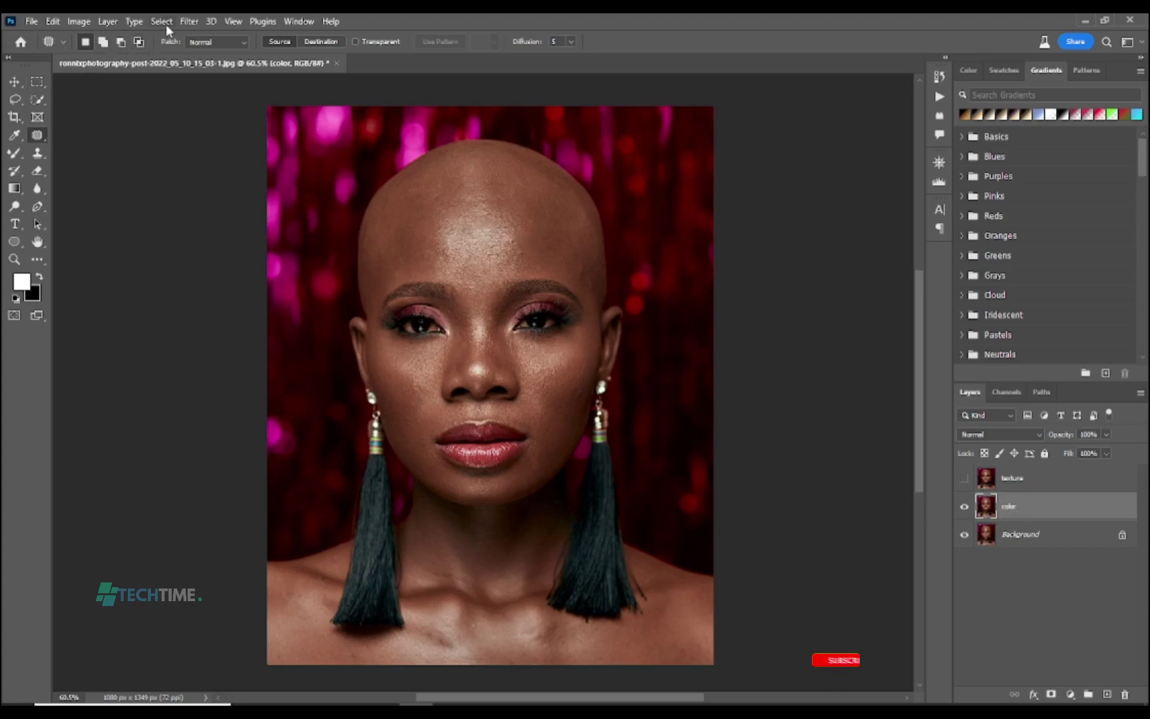
pyautogui.click(189, 21)
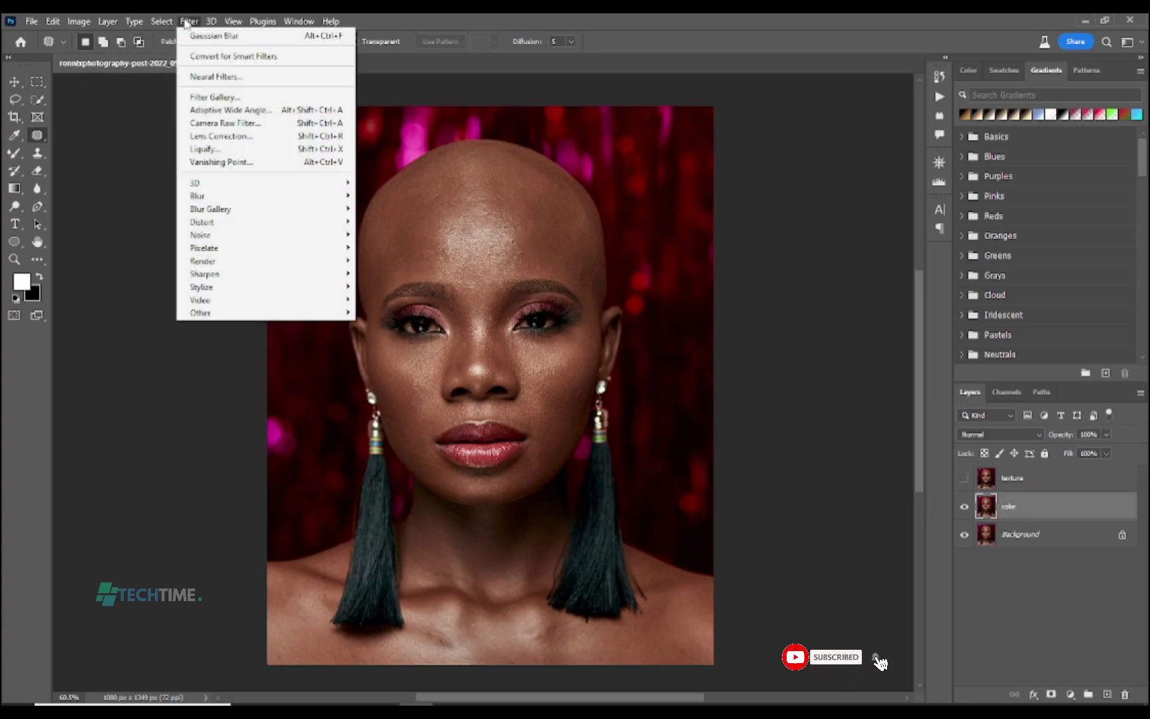
pyautogui.moveTo(209, 198)
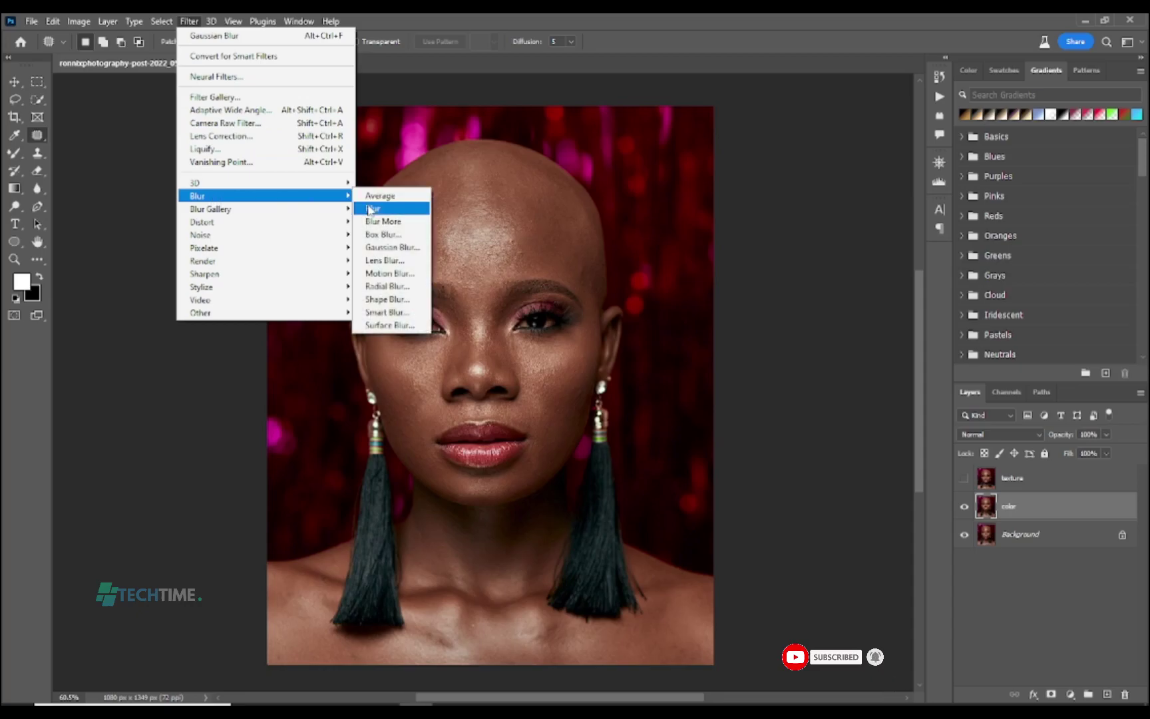
pyautogui.click(404, 250)
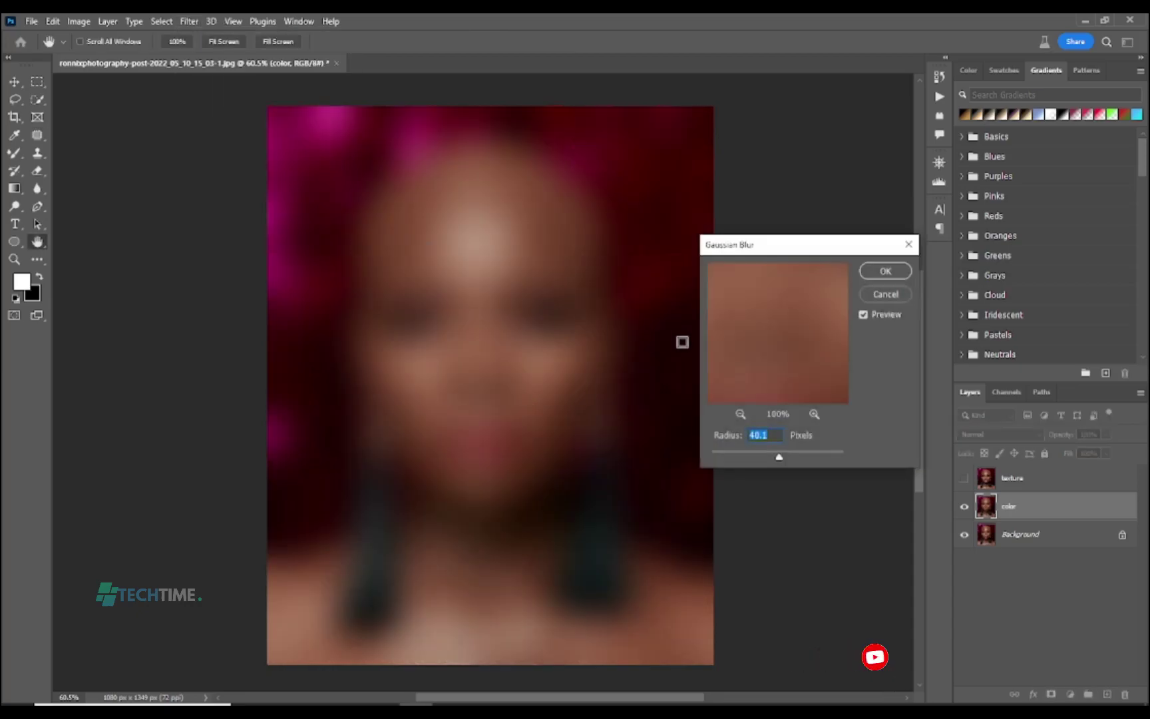
pyautogui.moveTo(779, 457); pyautogui.dragTo(711, 457)
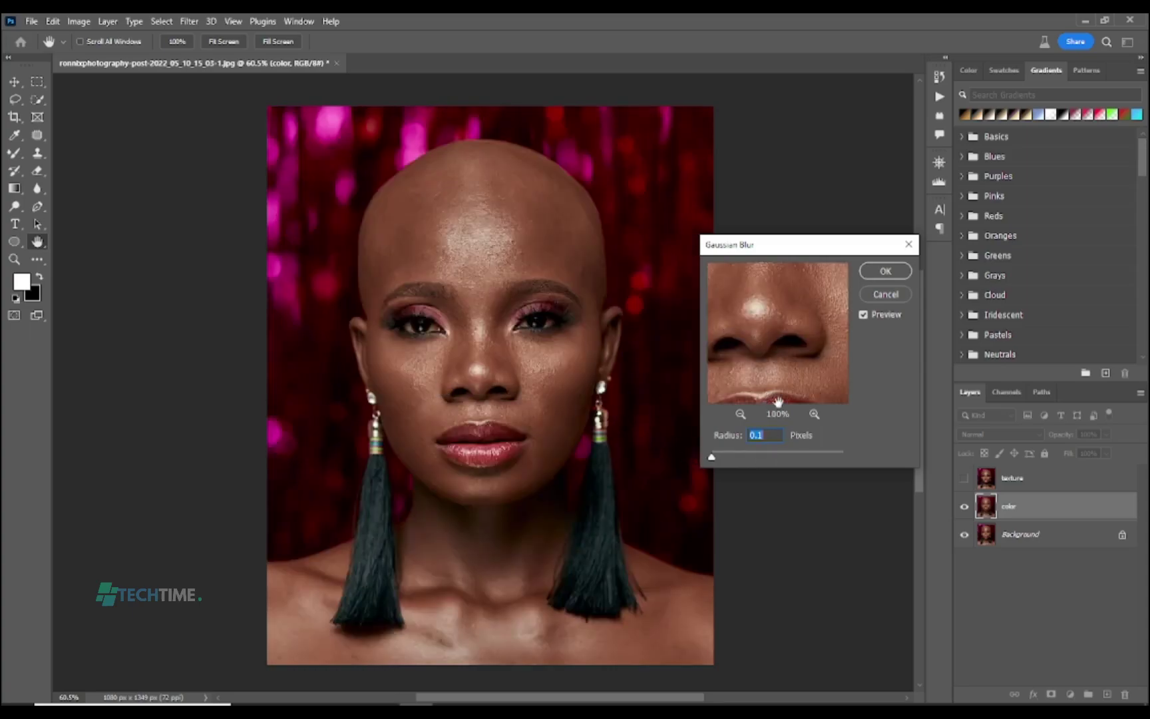
# - Examine the skin texture on the cheek and forehead in the blur preview, and open the Navigator for reference
pyautogui.moveTo(784, 333); pyautogui.dragTo(693, 326)
pyautogui.moveTo(770, 329); pyautogui.dragTo(778, 340)
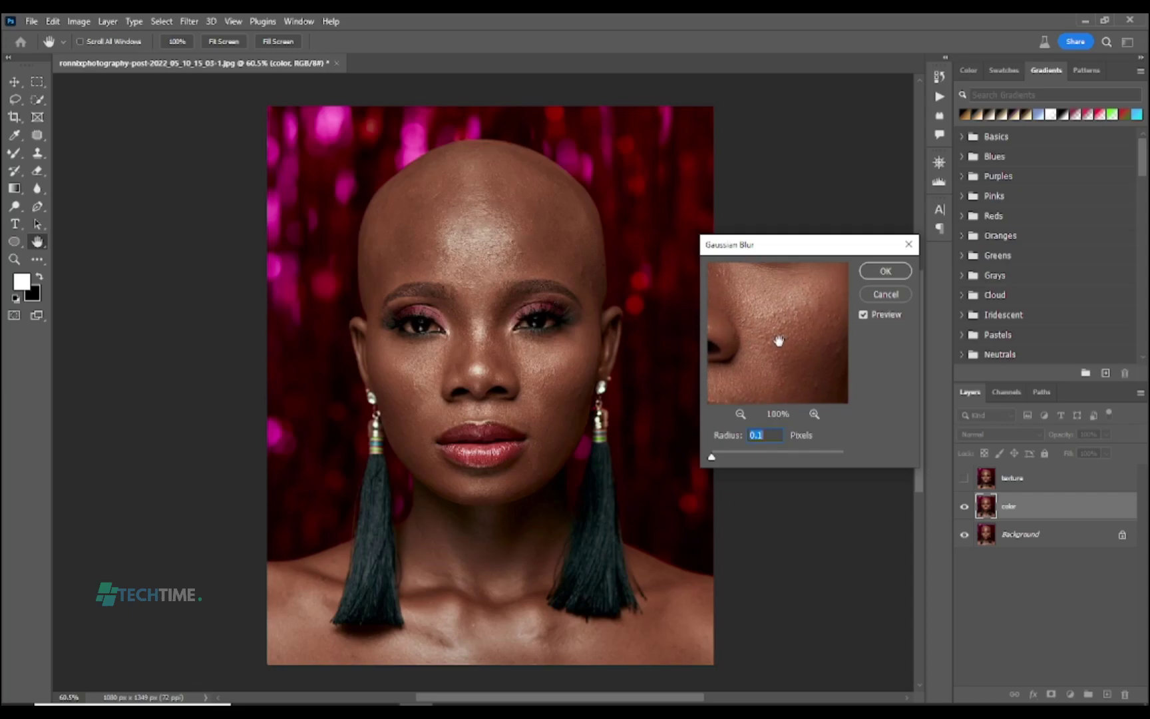
pyautogui.moveTo(778, 334); pyautogui.dragTo(790, 327)
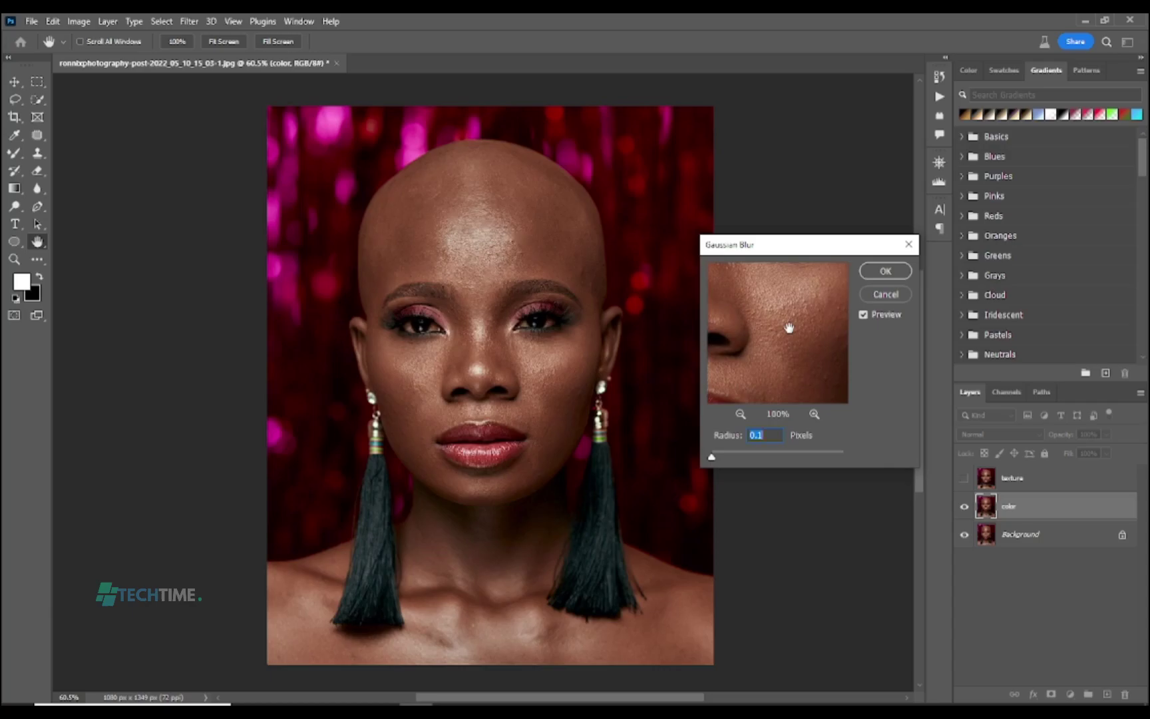
pyautogui.click(293, 21)
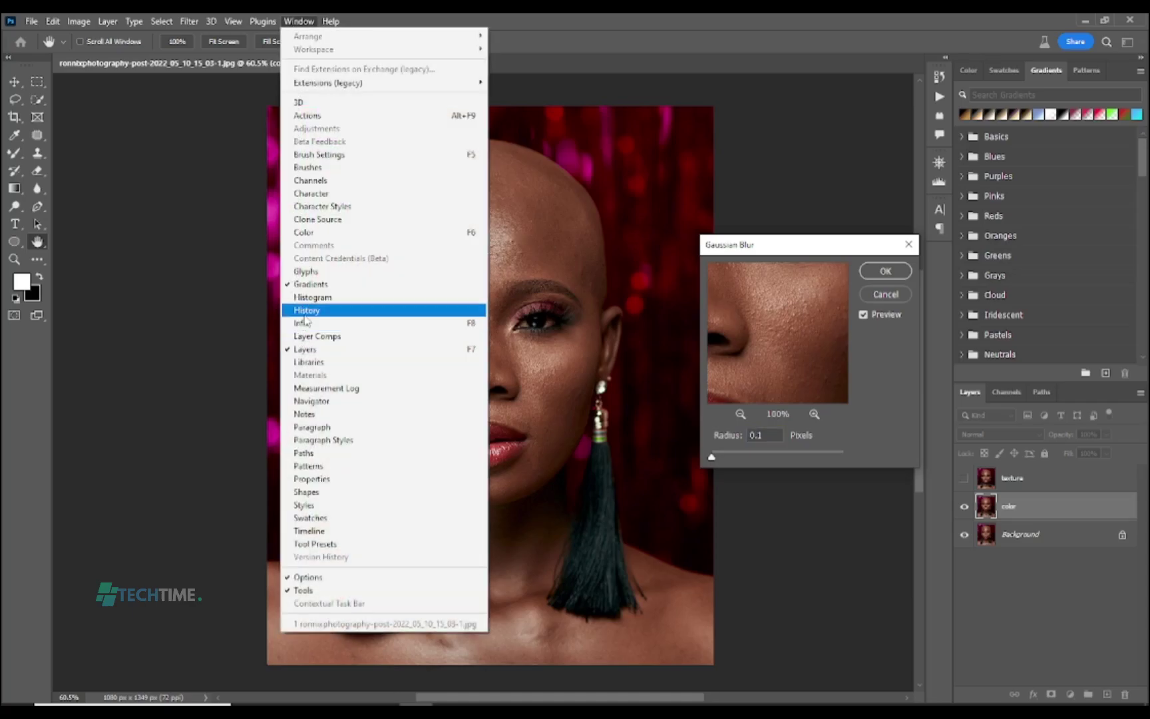
pyautogui.click(399, 401)
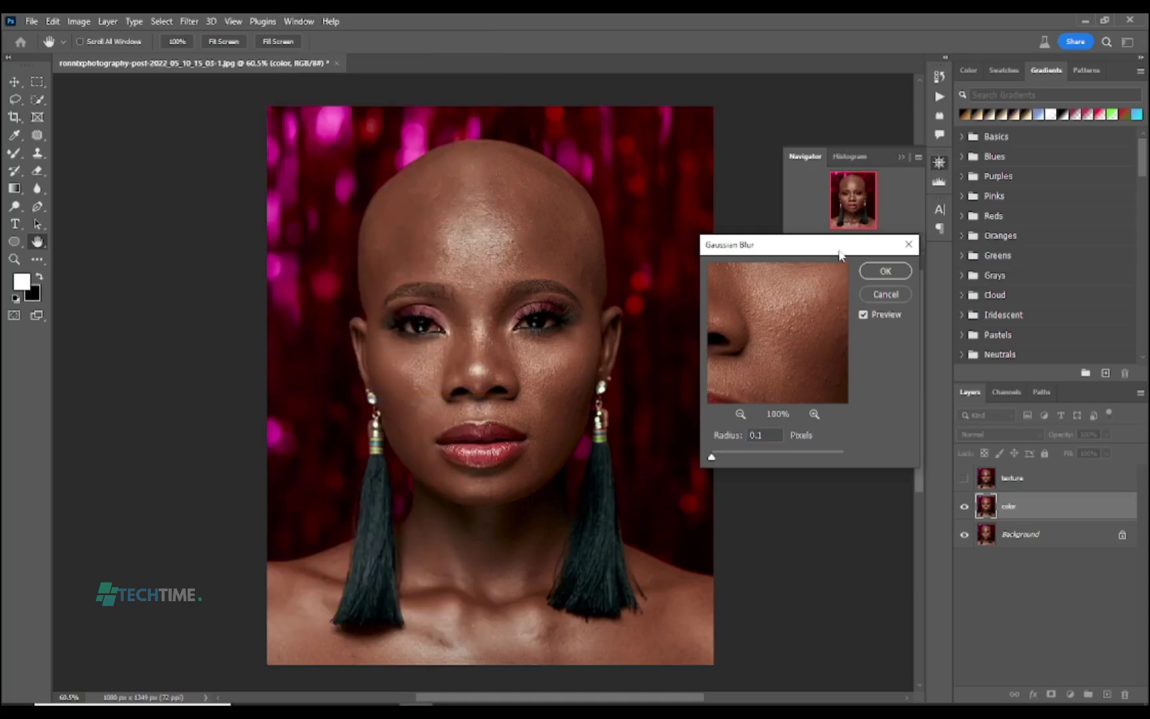
pyautogui.moveTo(804, 308); pyautogui.dragTo(916, 337)
pyautogui.click(652, 310)
pyautogui.moveTo(799, 349); pyautogui.dragTo(952, 275)
pyautogui.moveTo(715, 327); pyautogui.dragTo(711, 464)
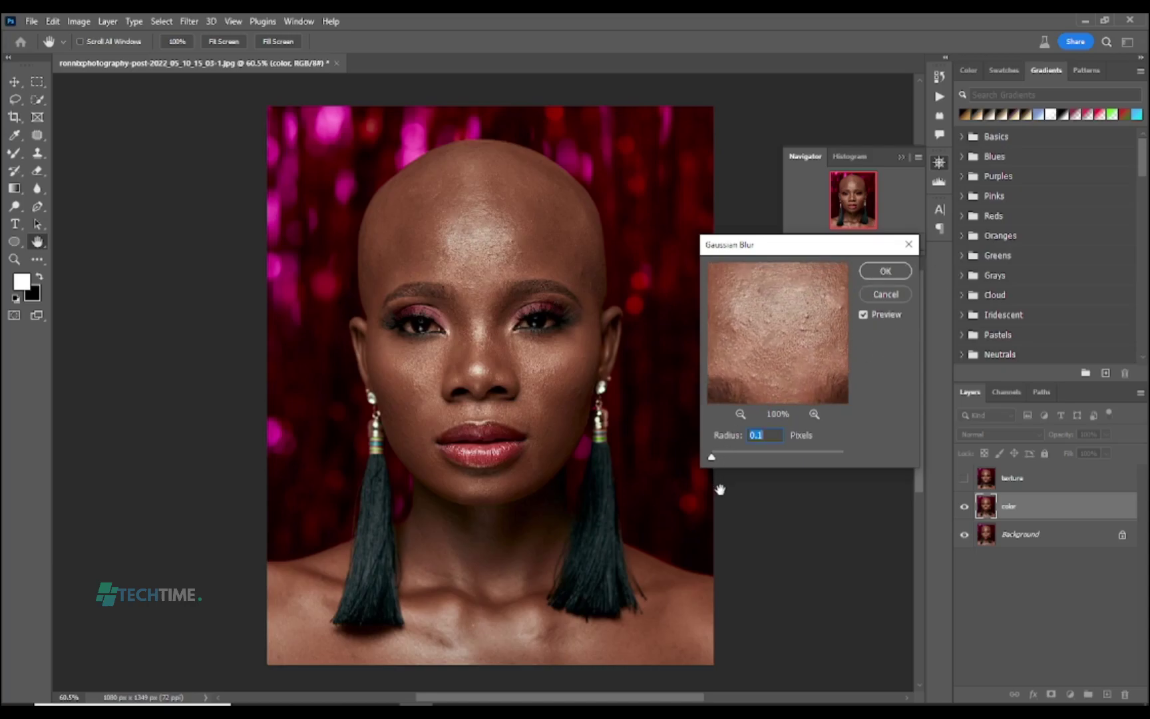
# - Apply the Gaussian Blur to the color layer with a radius of 6.0 pixels
pyautogui.moveTo(713, 458); pyautogui.dragTo(742, 460)
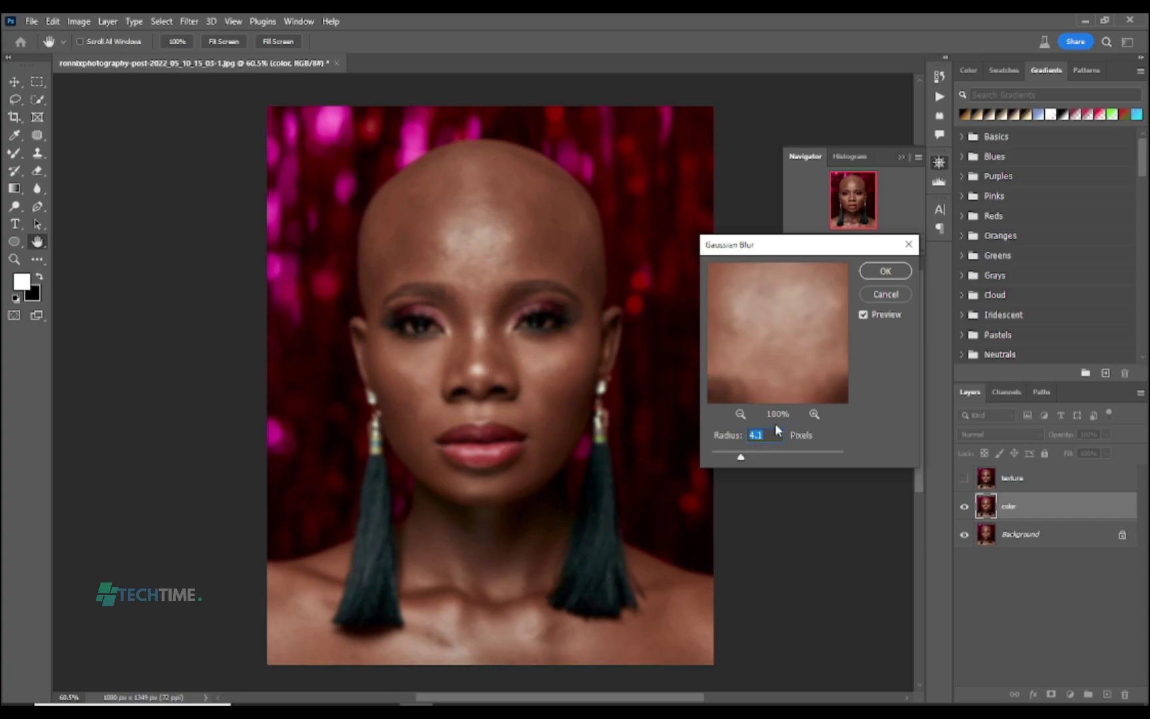
pyautogui.press('BackSpace')
pyautogui.write('9')
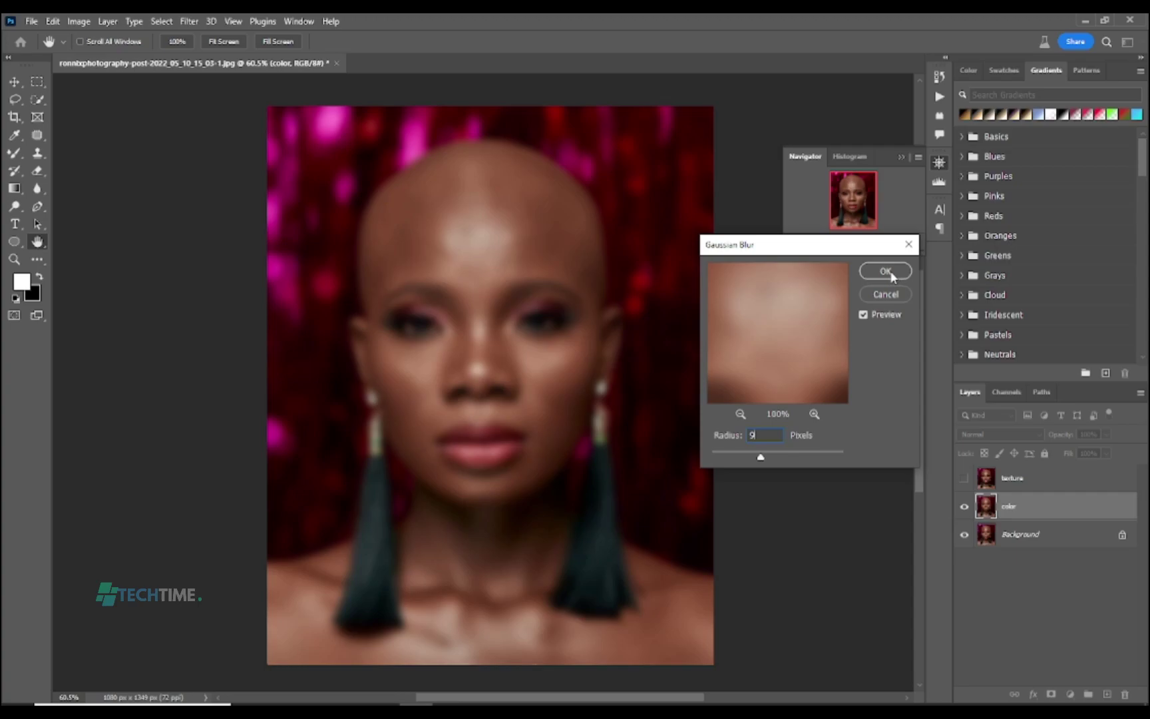
pyautogui.moveTo(762, 458); pyautogui.dragTo(752, 461)
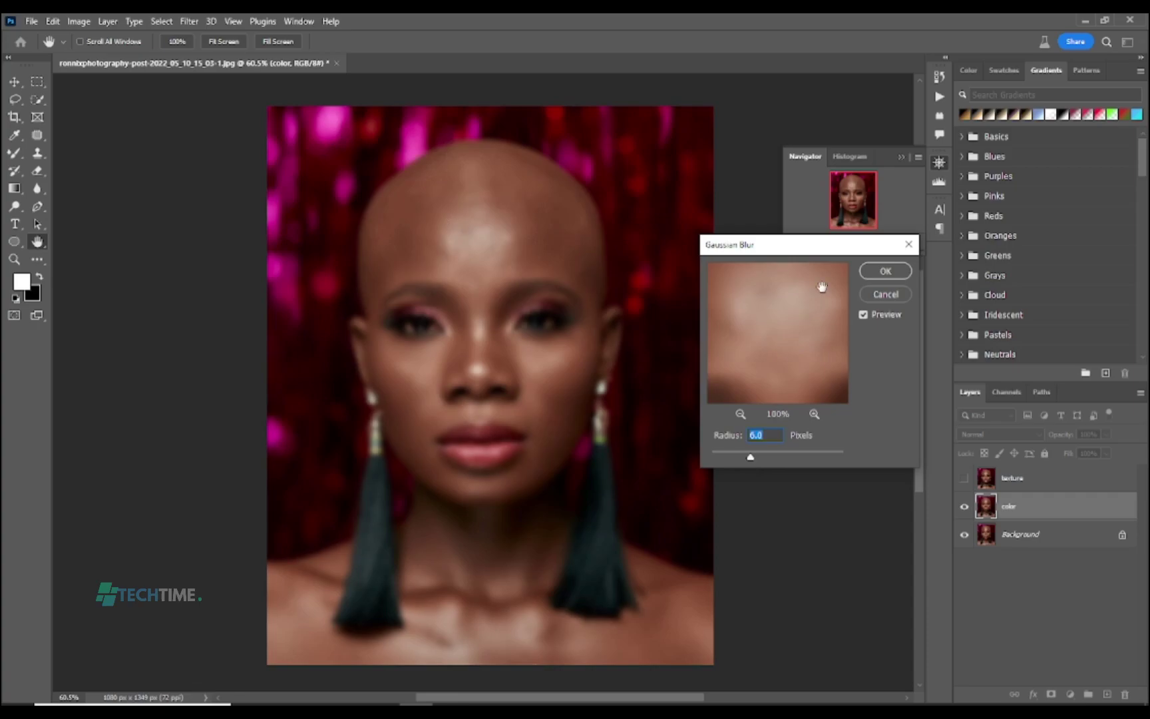
pyautogui.click(876, 272)
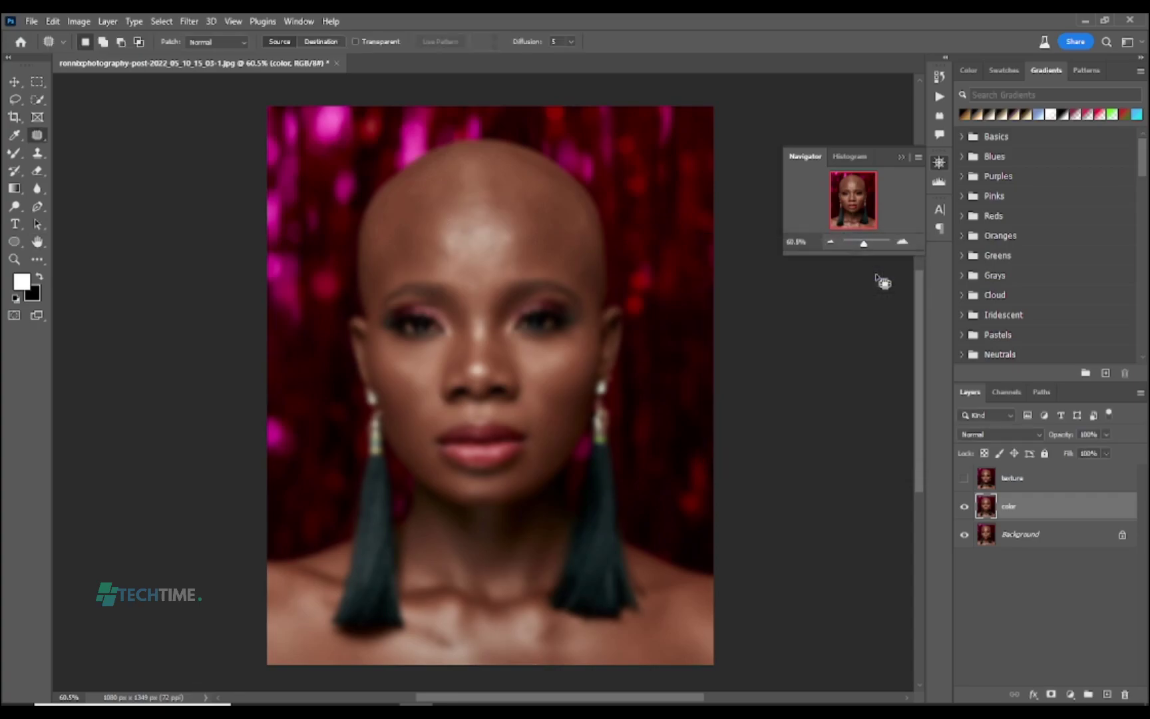
# - Show and select the texture layer, and start Apply Image with the color layer as the source layer
pyautogui.click(964, 478)
pyautogui.click(1050, 486)
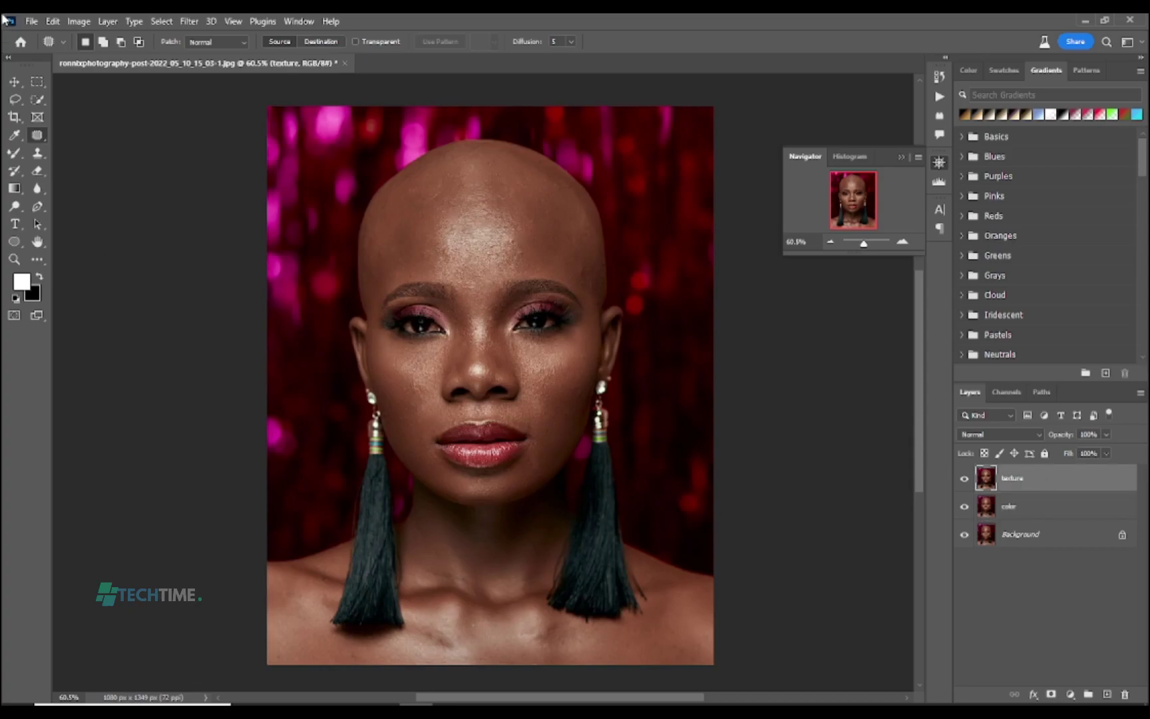
pyautogui.click(77, 22)
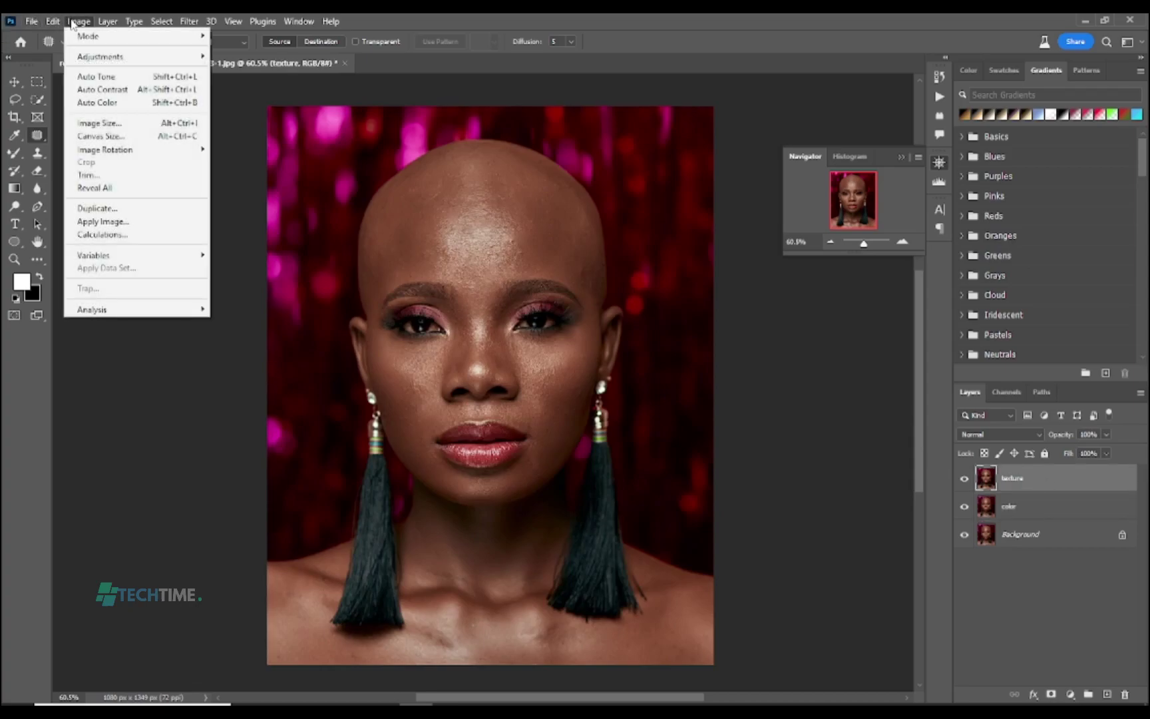
pyautogui.click(91, 222)
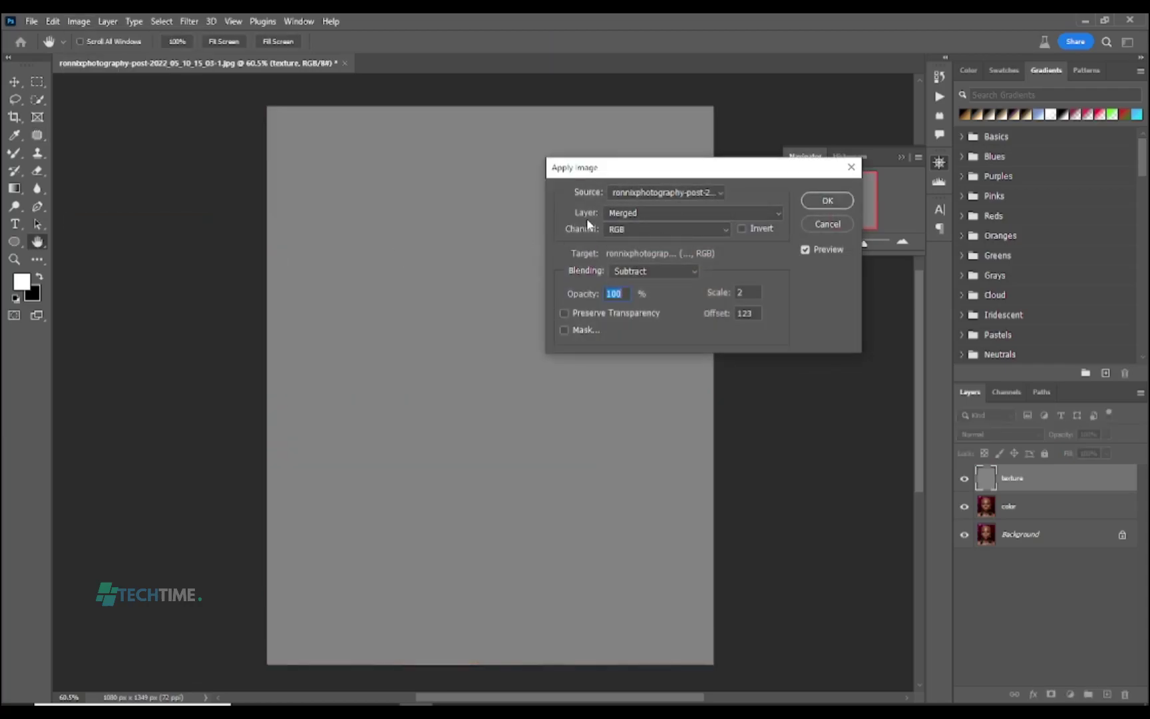
pyautogui.click(659, 213)
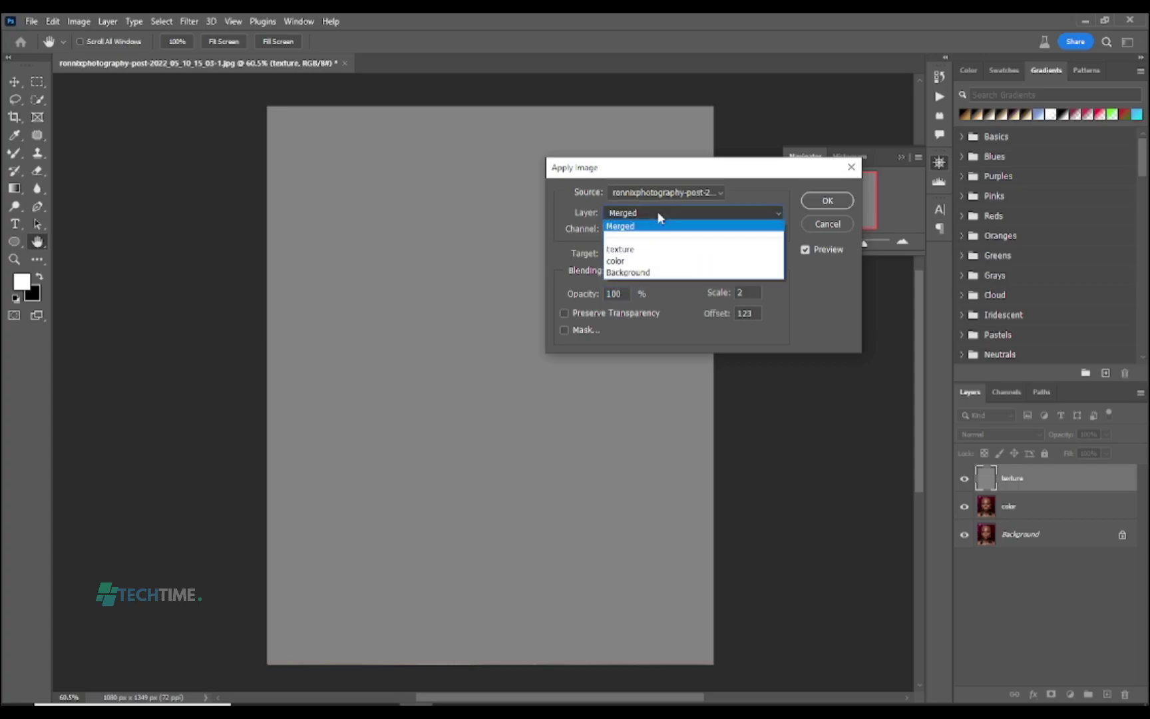
pyautogui.click(612, 262)
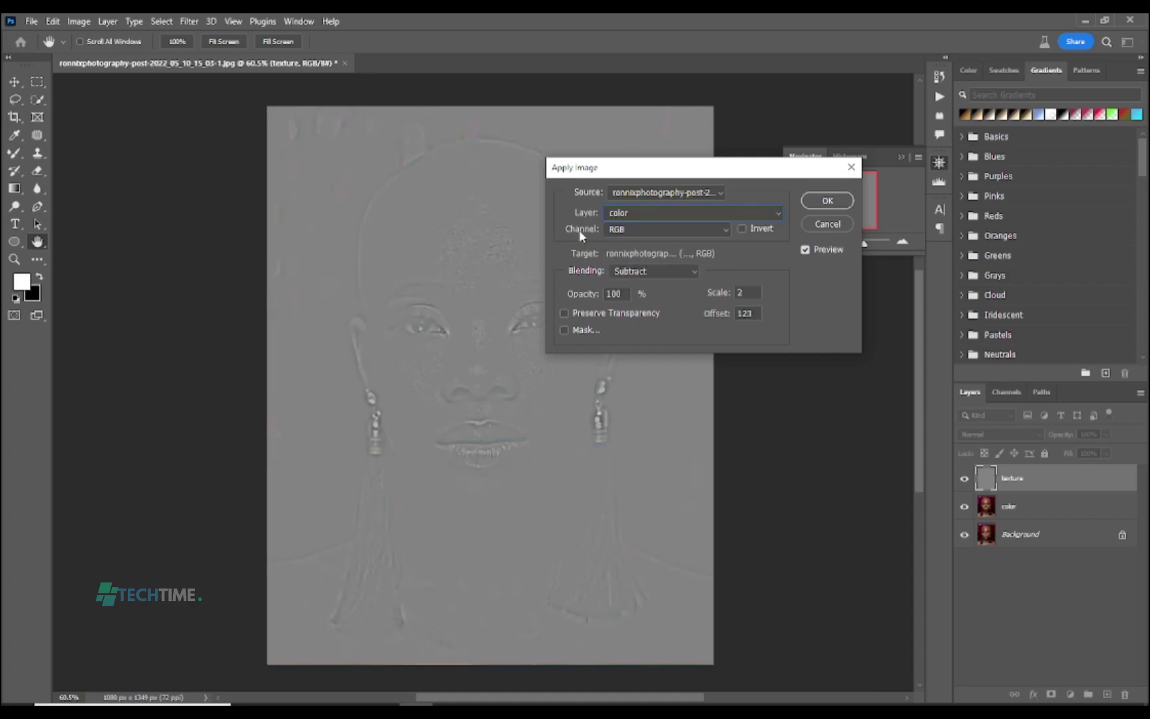
# - Keep the Apply Image channel at RGB and set the blending to Subtract
pyautogui.click(716, 227)
pyautogui.press('Escape')
pyautogui.click(670, 272)
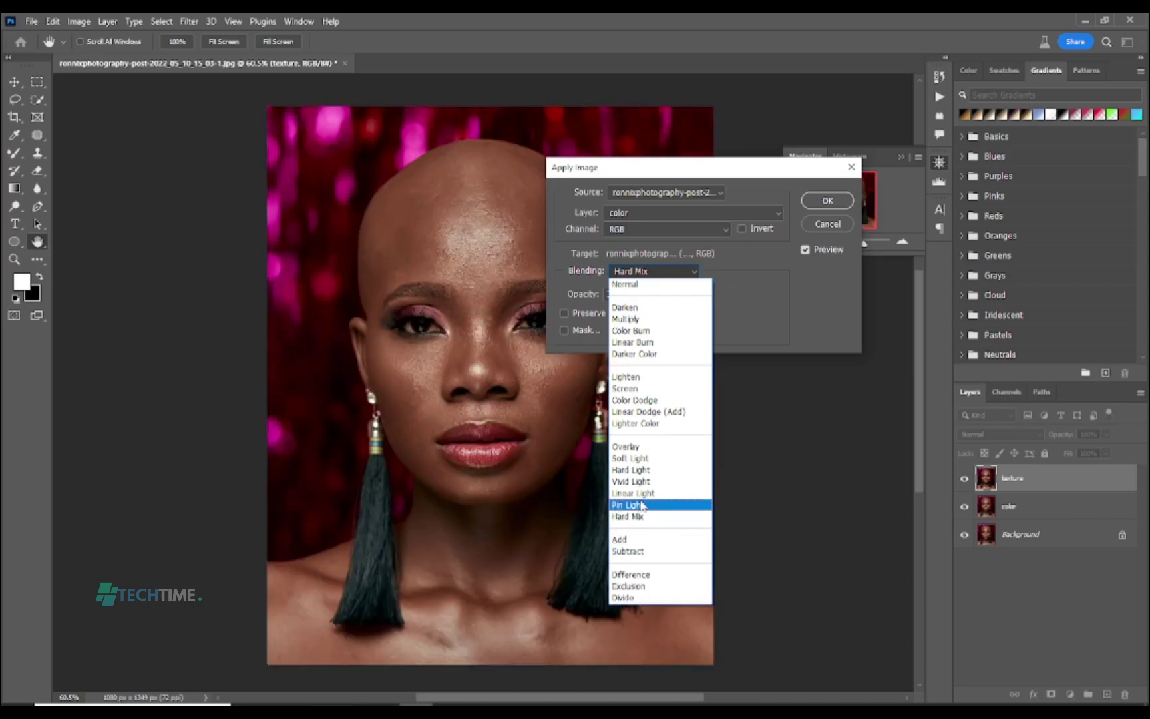
pyautogui.click(638, 550)
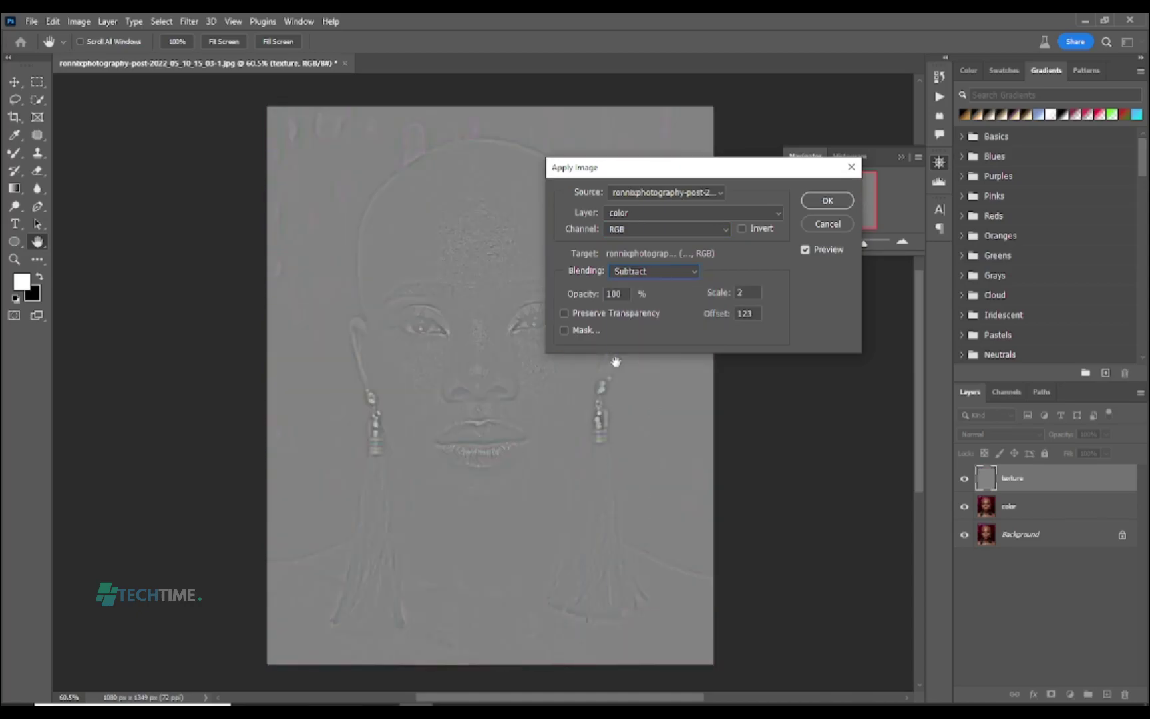
# - Keep the scale at 2, set the offset to 128, compare the preview, and apply the image calculation to the texture layer
pyautogui.doubleClick(746, 296)
pyautogui.moveTo(745, 294); pyautogui.dragTo(732, 292)
pyautogui.moveTo(755, 314); pyautogui.dragTo(731, 317)
pyautogui.press('BackSpace')
pyautogui.write('128')
pyautogui.click(740, 230)
pyautogui.click(807, 250)
pyautogui.click(806, 250)
pyautogui.click(718, 192)
pyautogui.click(810, 206)
pyautogui.click(810, 205)
pyautogui.press('j')
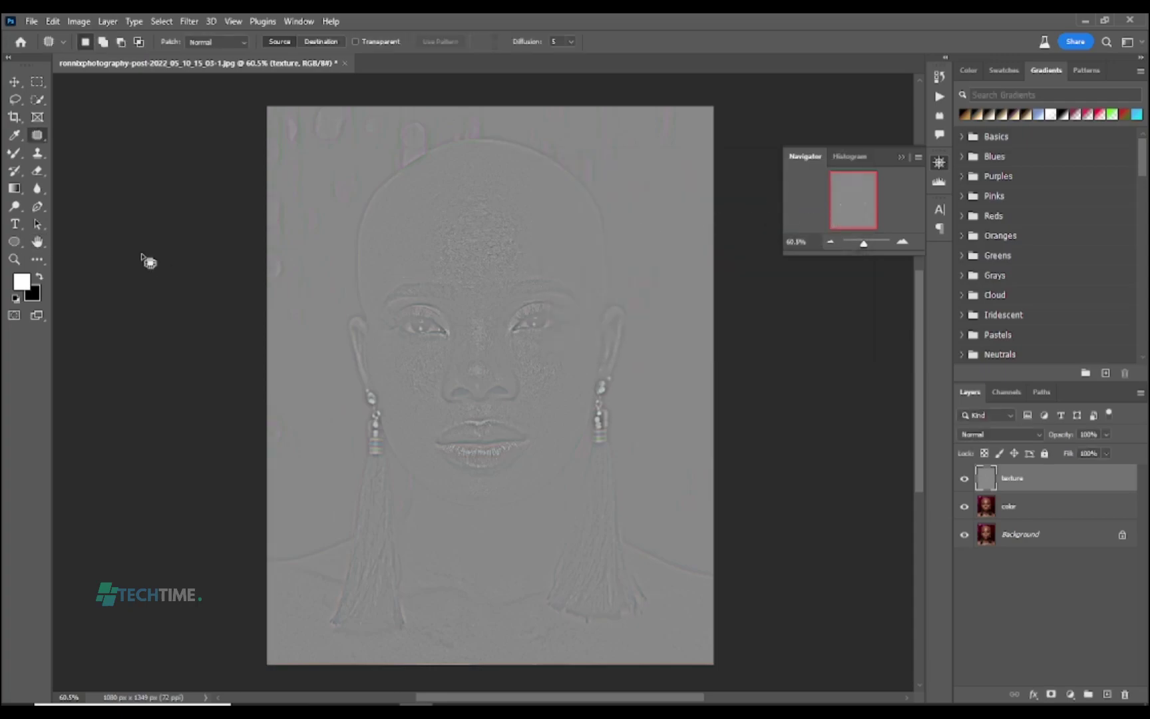
# - Set the texture layer's blend mode to Linear Light and group it with the color layer
pyautogui.click(999, 436)
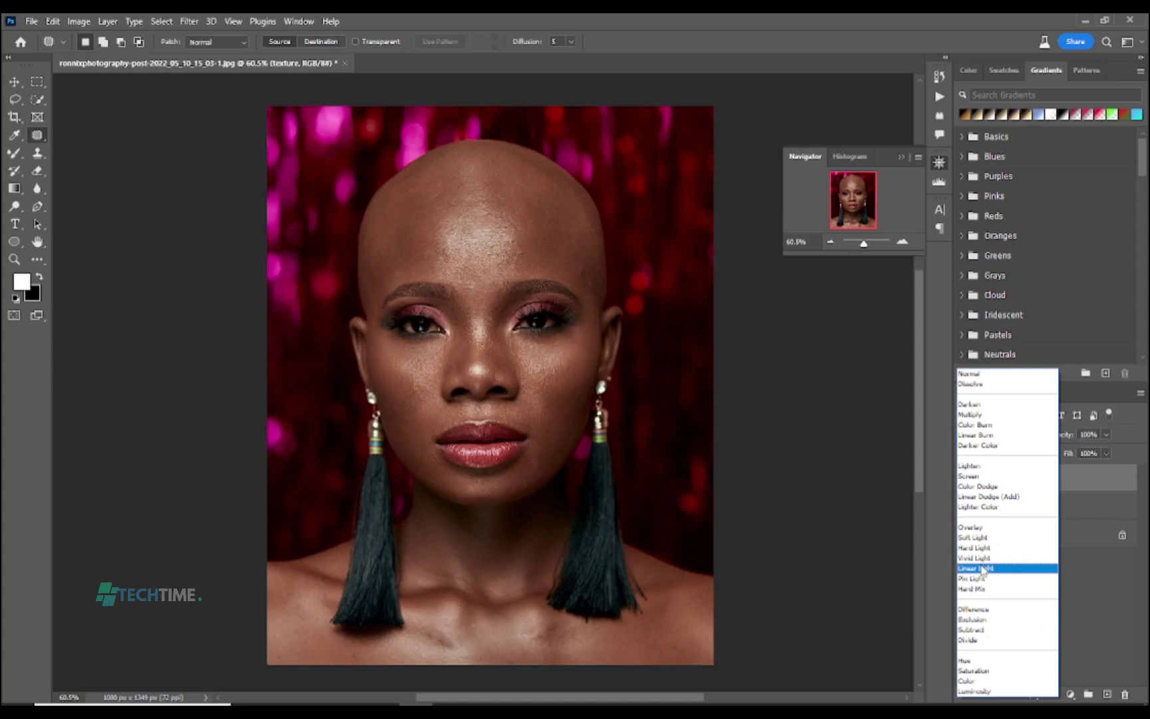
pyautogui.click(982, 569)
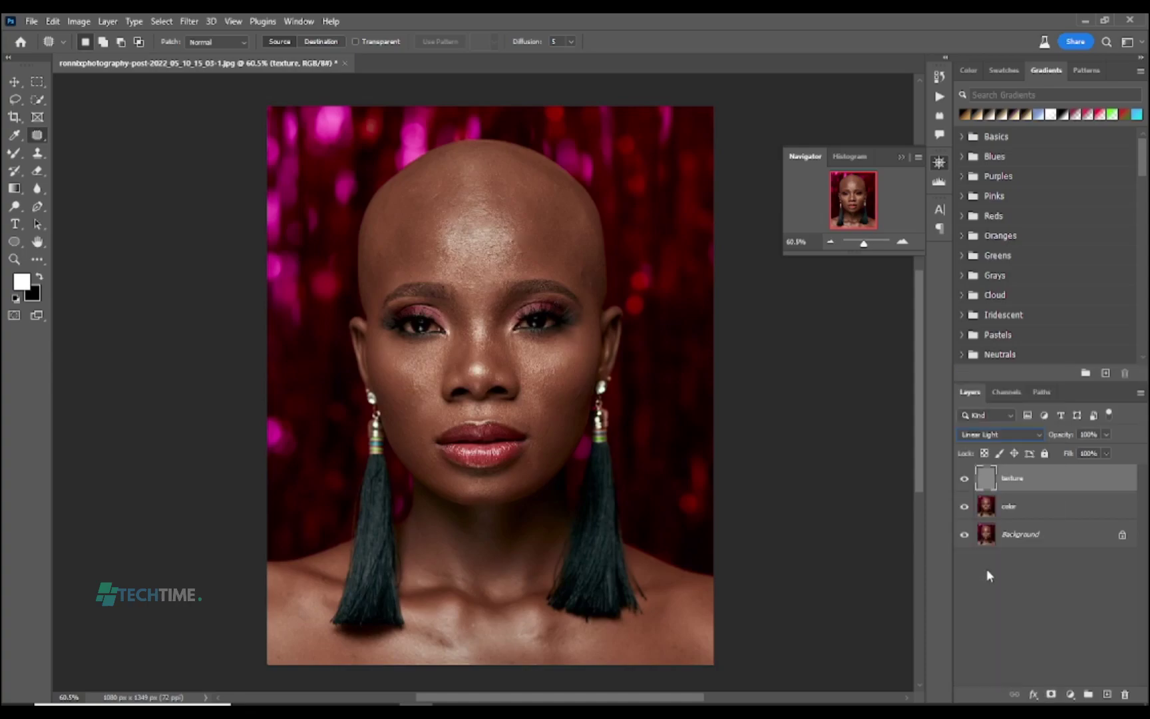
pyautogui.keyDown('shift'); pyautogui.click(1028, 511); pyautogui.keyUp('shift')
pyautogui.moveTo(1024, 494); pyautogui.dragTo(1087, 695)
# - Name the new layer group "skin" and expand it to show its layers
pyautogui.doubleClick(1018, 472)
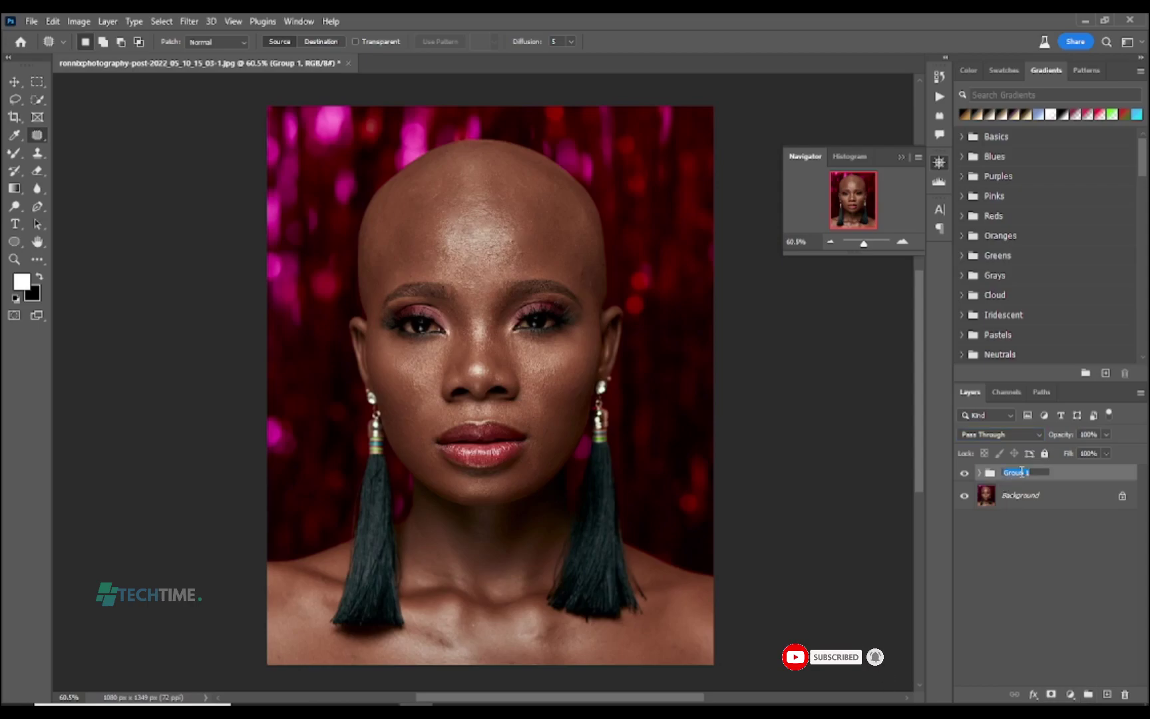
pyautogui.write('t')
pyautogui.press('Return')
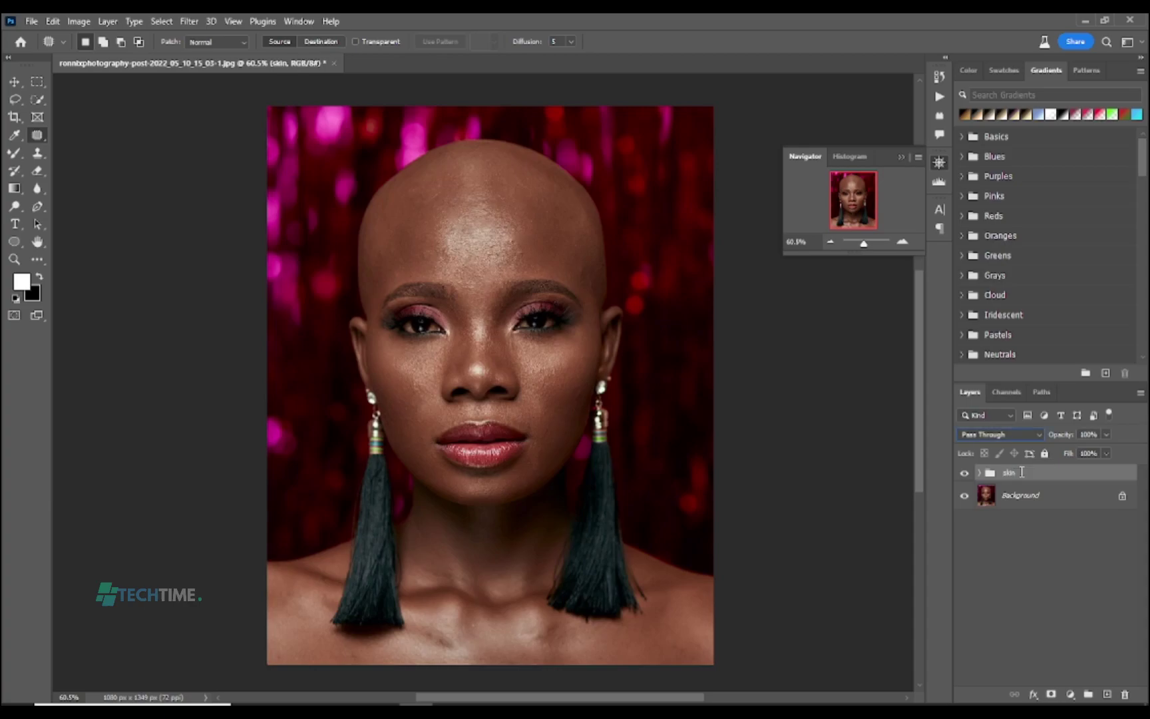
pyautogui.click(979, 473)
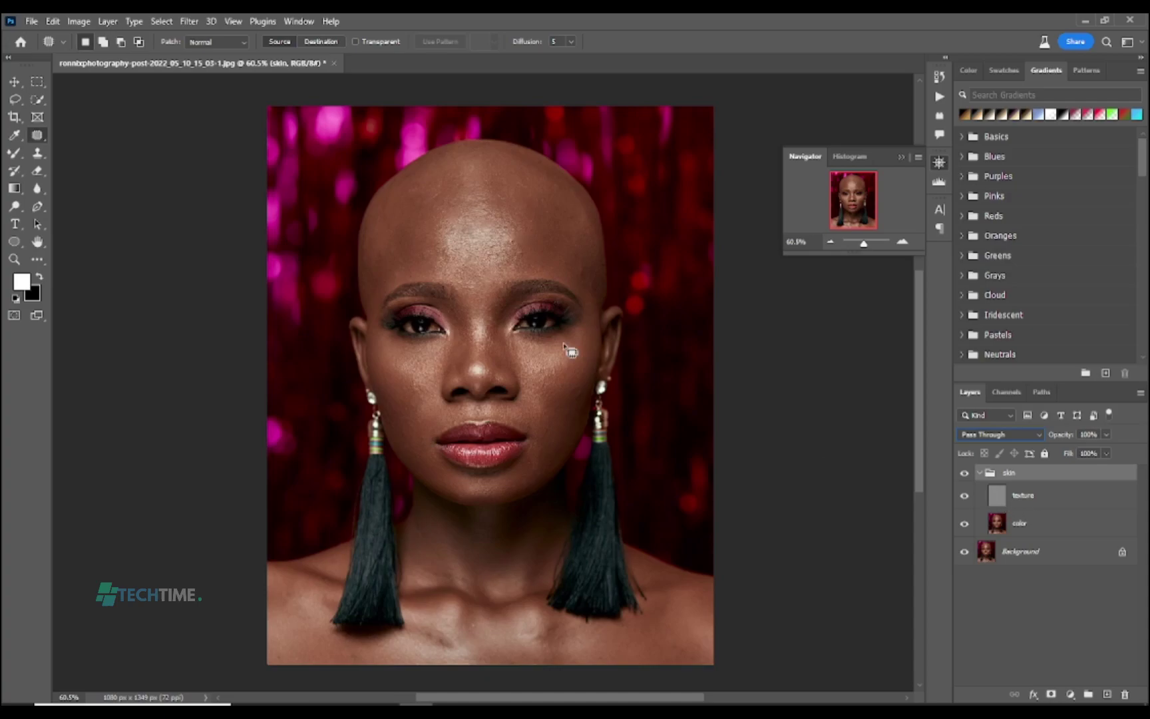
# - Choose the Mixer Brush tool and clean its brush of loaded paint
pyautogui.click(12, 154)
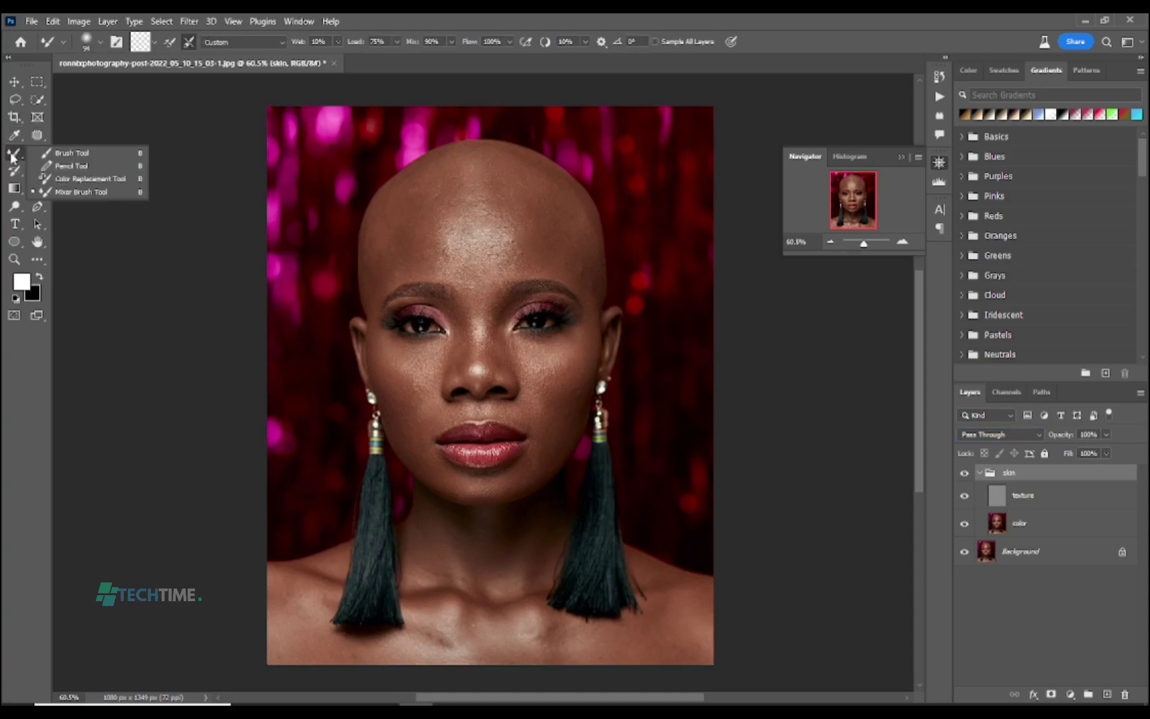
pyautogui.click(69, 192)
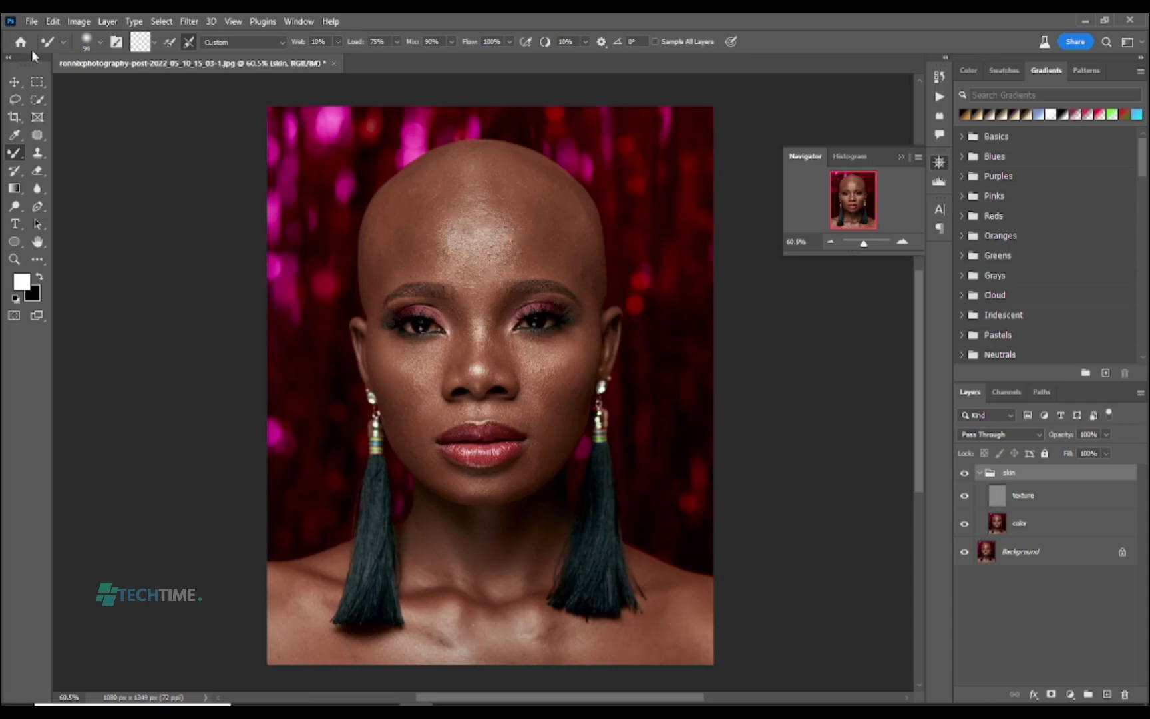
pyautogui.click(154, 45)
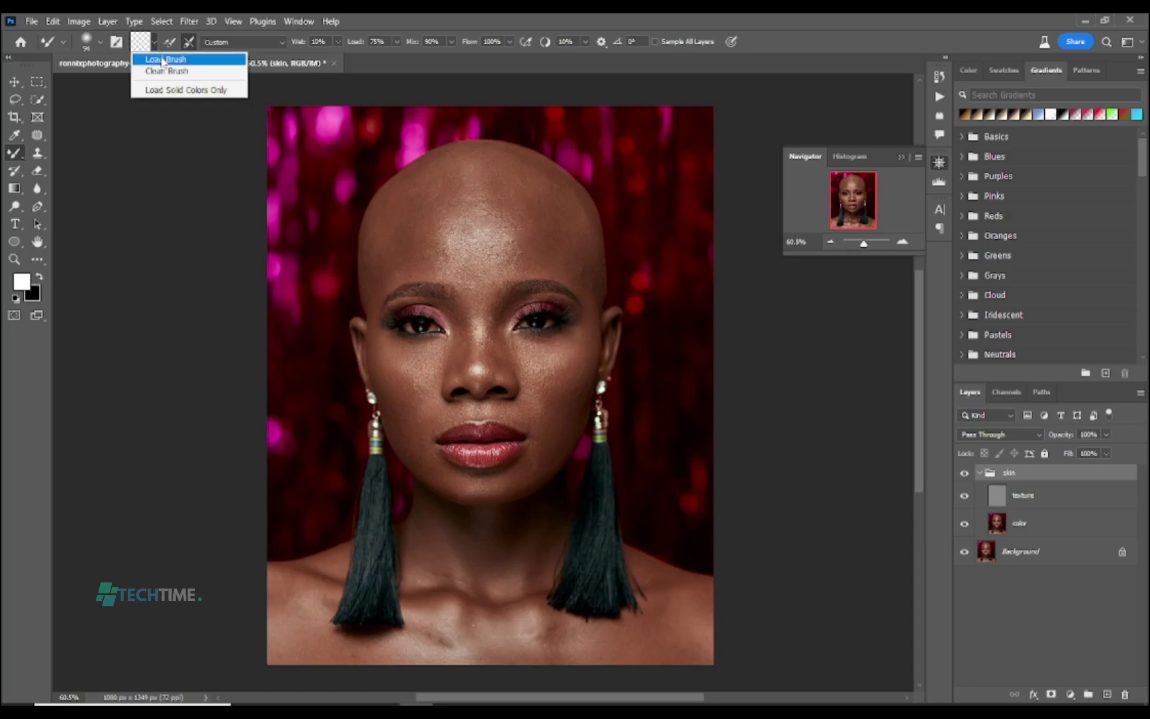
pyautogui.click(168, 72)
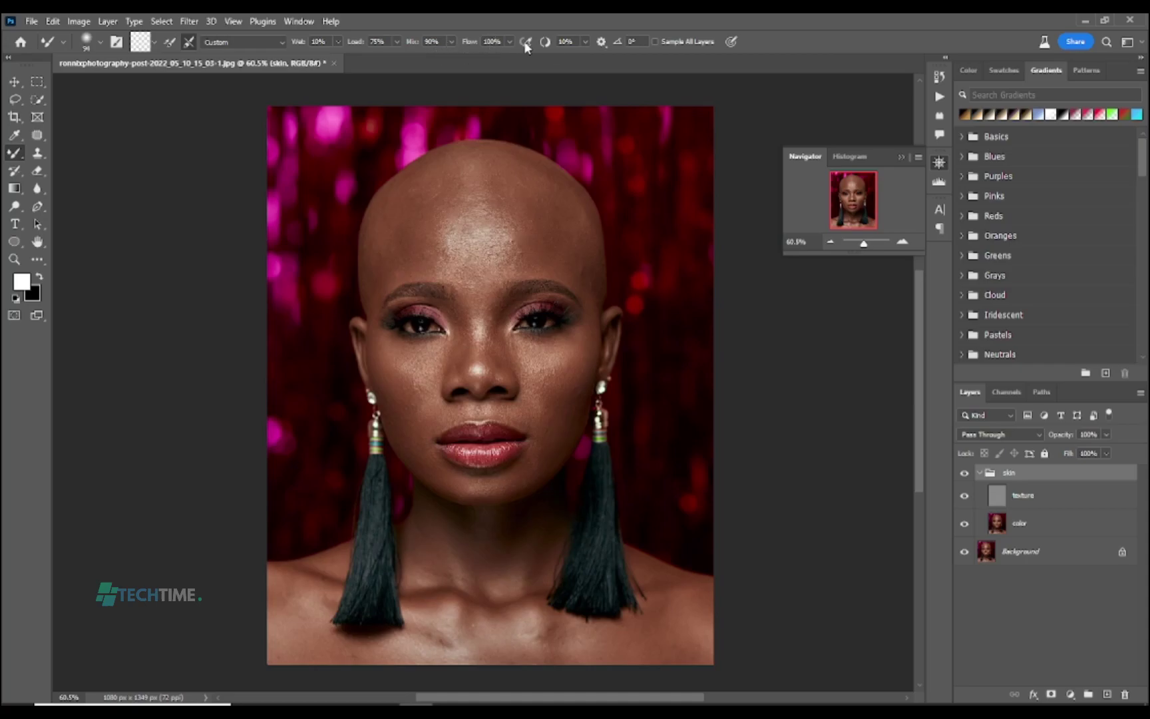
# - Hide the texture layer and select the color layer in the skin group
pyautogui.click(964, 497)
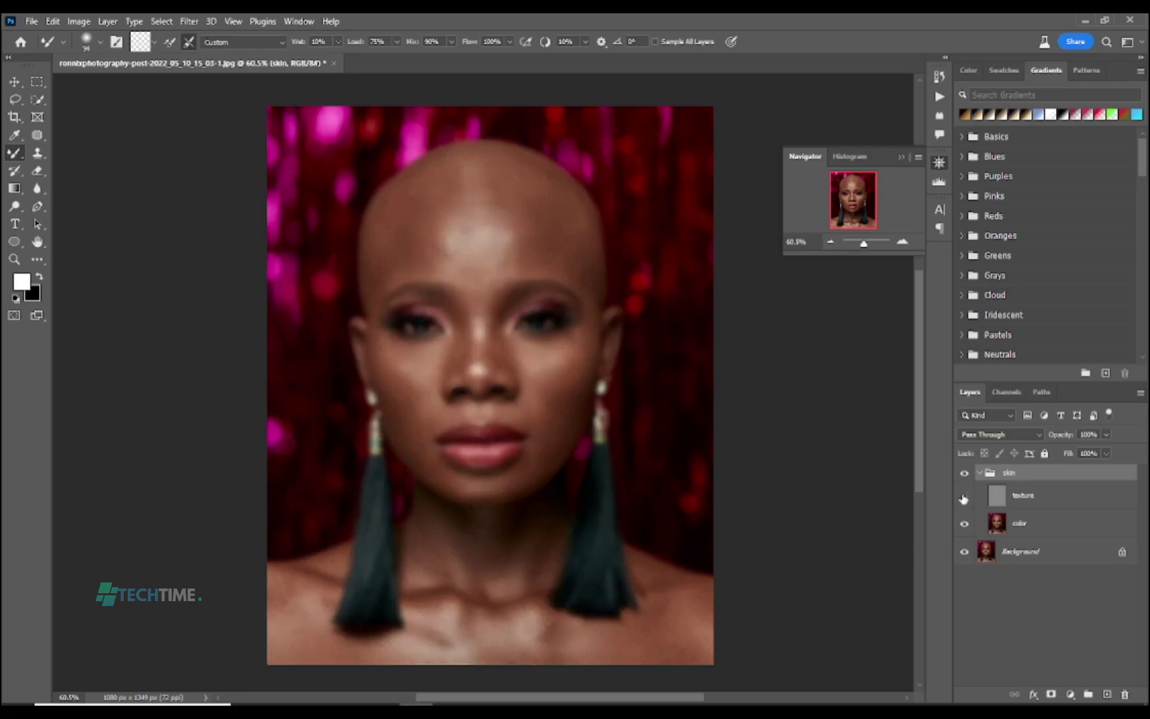
pyautogui.click(1025, 525)
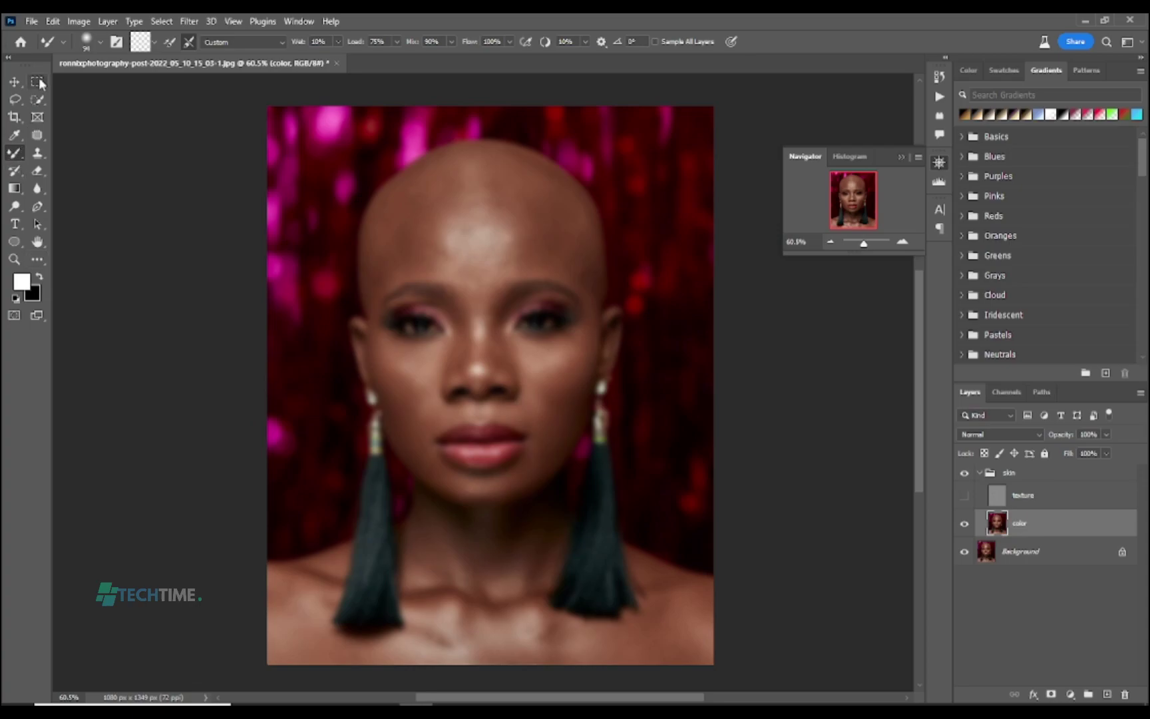
# - Set the Mixer Brush to the Soft Round tip with a size of 86 px and 0% hardness
pyautogui.click(98, 42)
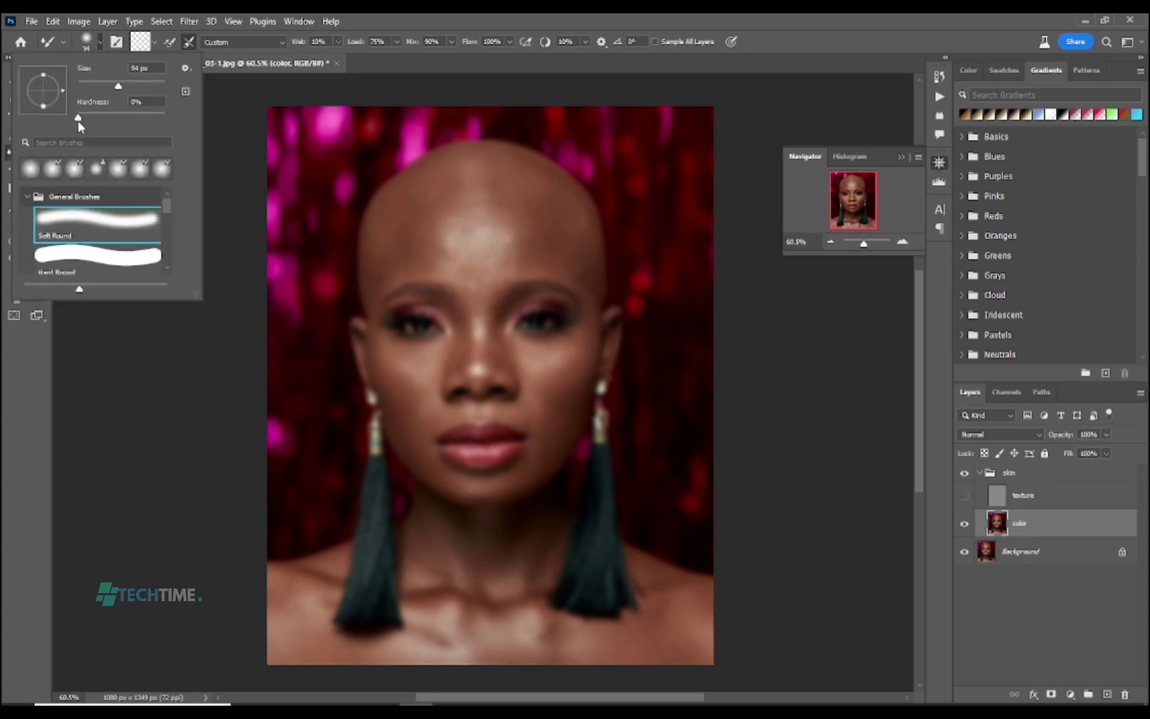
pyautogui.moveTo(86, 118); pyautogui.dragTo(61, 120)
pyautogui.click(79, 225)
pyautogui.click(79, 222)
pyautogui.moveTo(116, 86); pyautogui.dragTo(114, 87)
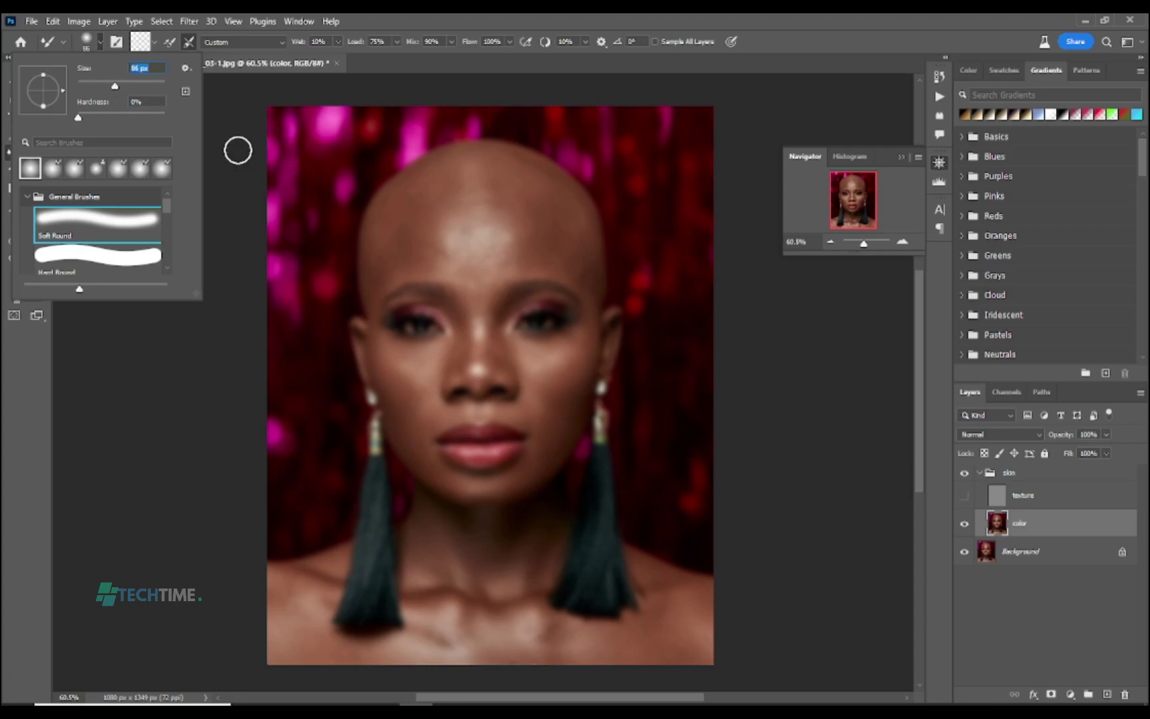
pyautogui.click(237, 150)
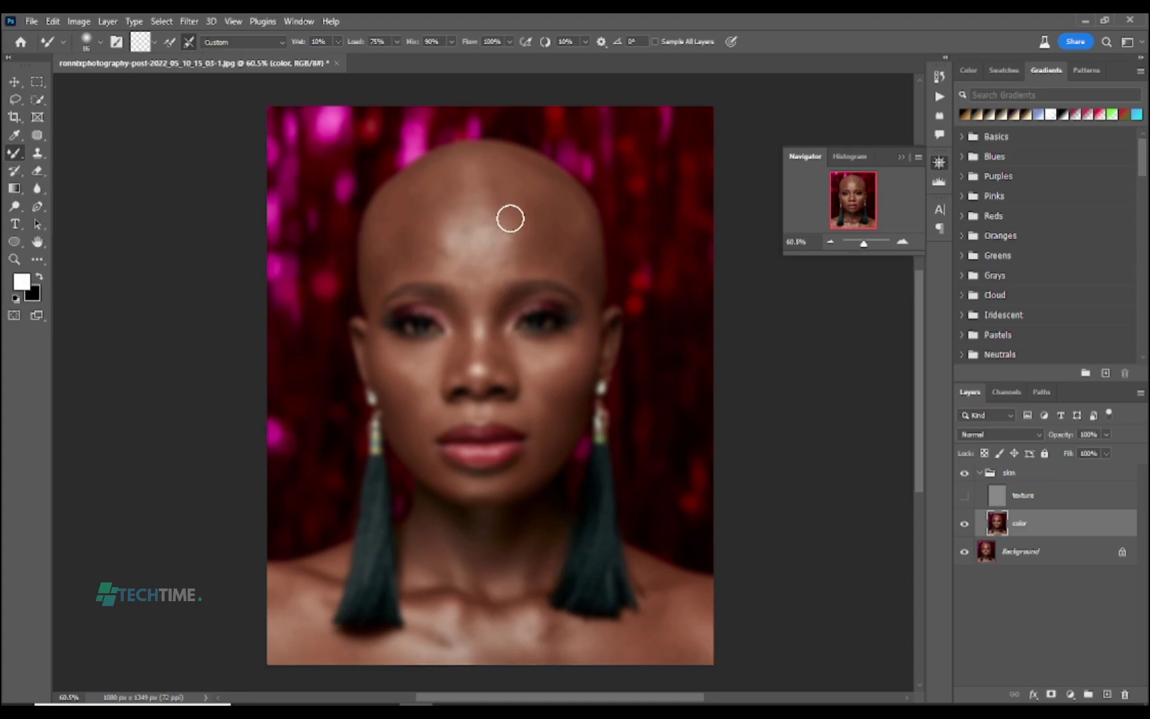
# - Blend the uneven tones and highlights across the forehead on the color layer, briefly showing the texture layer to check the skin
pyautogui.click(965, 496)
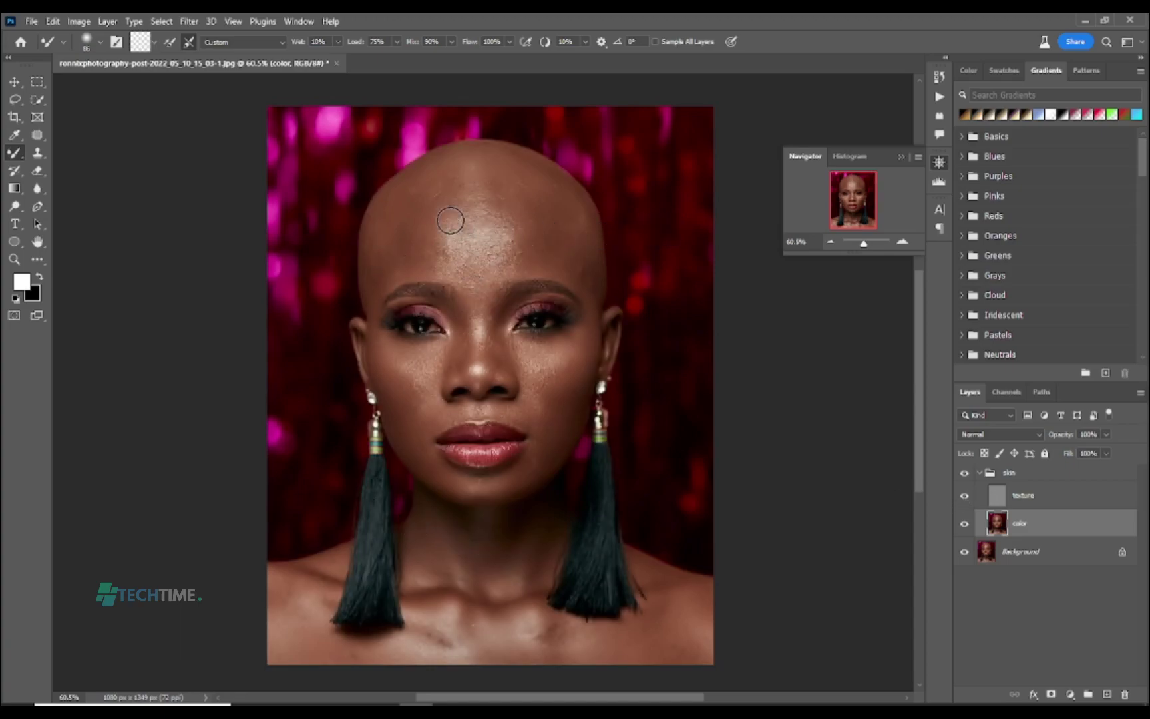
pyautogui.click(965, 498)
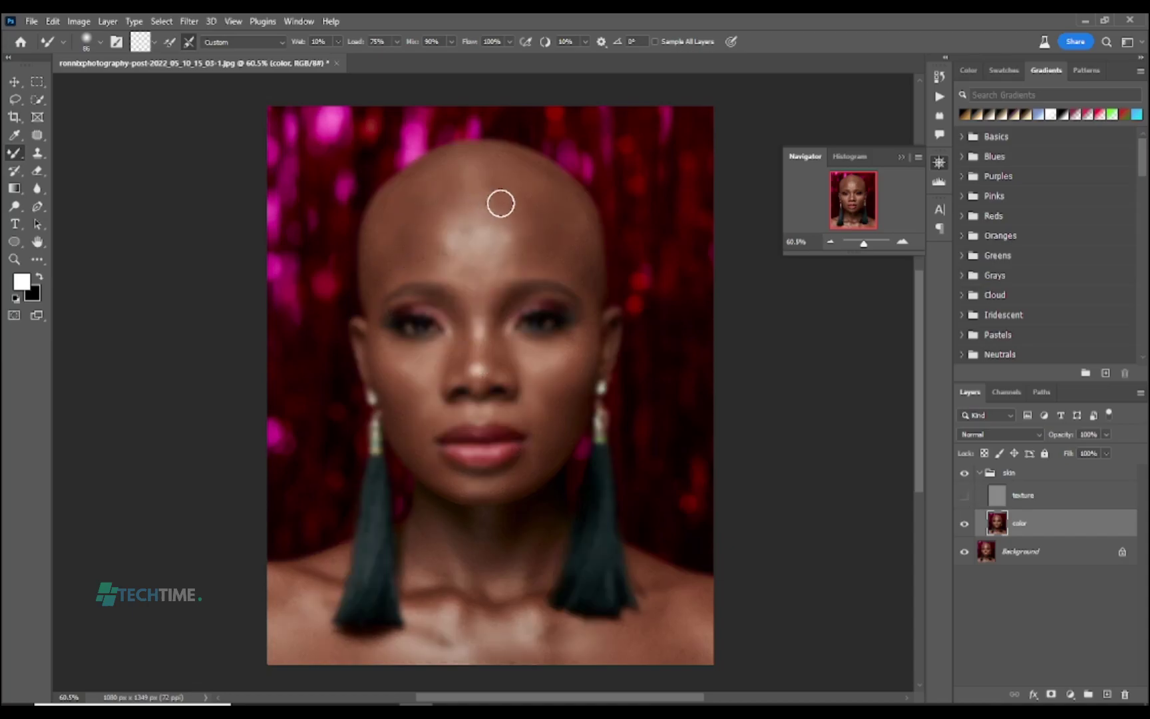
pyautogui.moveTo(514, 212)
pyautogui.mouseDown()
pyautogui.moveTo(442, 205)
pyautogui.moveTo(430, 228)
pyautogui.moveTo(482, 222)
pyautogui.moveTo(514, 234)
pyautogui.moveTo(435, 258)
pyautogui.moveTo(541, 252)
pyautogui.moveTo(463, 268)
pyautogui.moveTo(476, 188)
pyautogui.moveTo(419, 208)
pyautogui.moveTo(398, 228)
pyautogui.mouseUp()
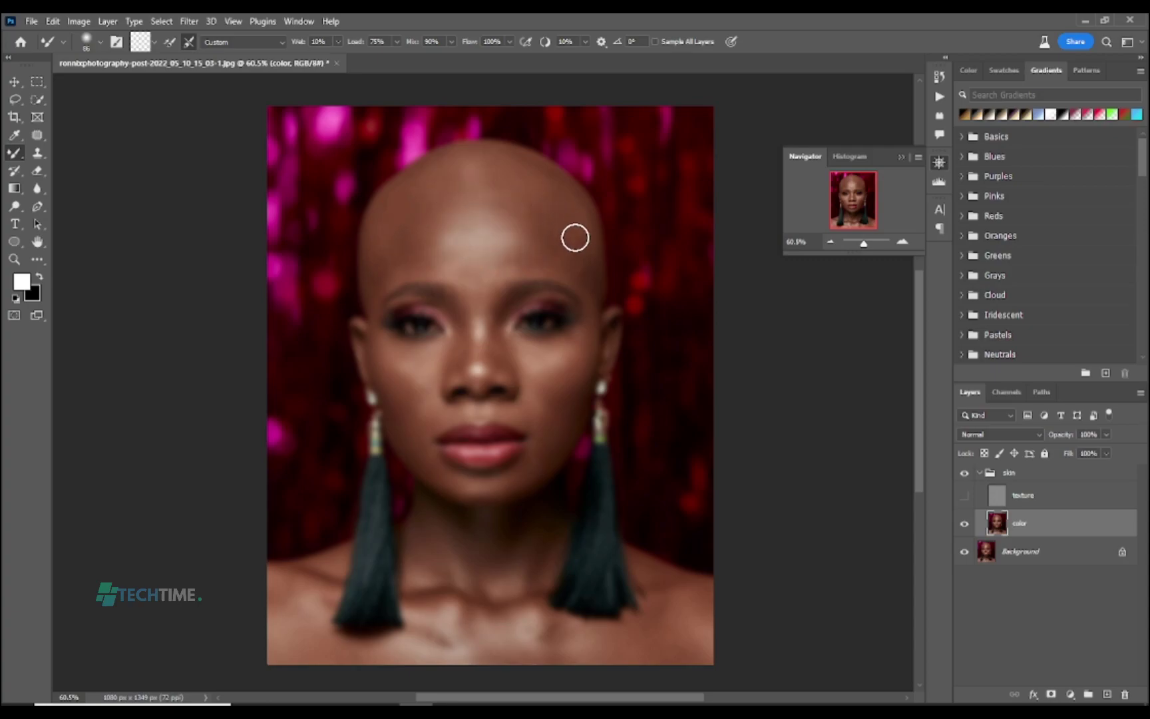
pyautogui.moveTo(579, 250)
pyautogui.mouseDown()
pyautogui.moveTo(593, 280)
pyautogui.moveTo(536, 246)
pyautogui.moveTo(506, 264)
pyautogui.moveTo(526, 265)
pyautogui.moveTo(426, 265)
pyautogui.mouseUp()
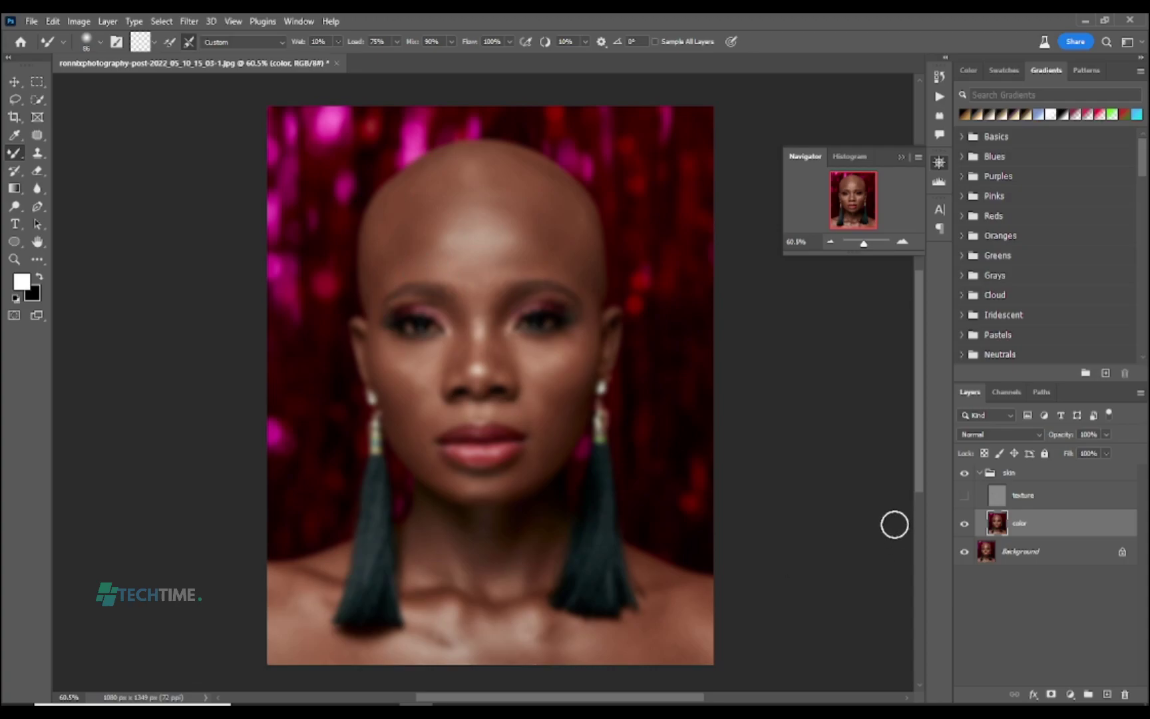
pyautogui.click(964, 497)
pyautogui.click(964, 497)
pyautogui.moveTo(486, 223)
pyautogui.mouseDown()
pyautogui.moveTo(485, 191)
pyautogui.moveTo(443, 195)
pyautogui.moveTo(409, 228)
pyautogui.moveTo(401, 211)
pyautogui.moveTo(376, 254)
pyautogui.moveTo(374, 244)
pyautogui.moveTo(487, 204)
pyautogui.moveTo(575, 220)
pyautogui.moveTo(587, 273)
pyautogui.moveTo(532, 238)
pyautogui.moveTo(509, 258)
pyautogui.moveTo(519, 263)
pyautogui.moveTo(446, 262)
pyautogui.moveTo(469, 262)
pyautogui.moveTo(452, 230)
pyautogui.moveTo(468, 233)
pyautogui.moveTo(428, 241)
pyautogui.moveTo(479, 233)
pyautogui.moveTo(464, 226)
pyautogui.moveTo(488, 215)
pyautogui.moveTo(453, 211)
pyautogui.moveTo(492, 201)
pyautogui.moveTo(479, 192)
pyautogui.moveTo(519, 246)
pyautogui.moveTo(459, 257)
pyautogui.mouseUp()
pyautogui.click(962, 496)
pyautogui.click(963, 496)
# - Reduce the brush size to 73 px and blend the cheek and nose tones, checking them with the texture layer briefly shown
pyautogui.click(101, 43)
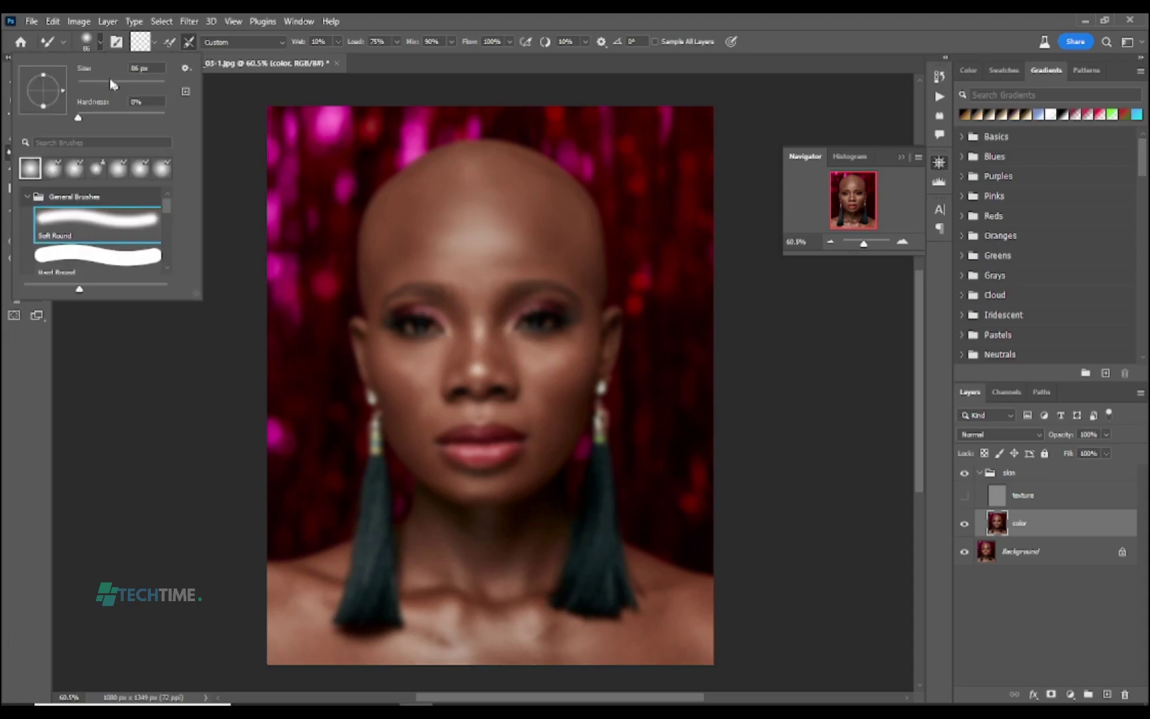
pyautogui.click(444, 347)
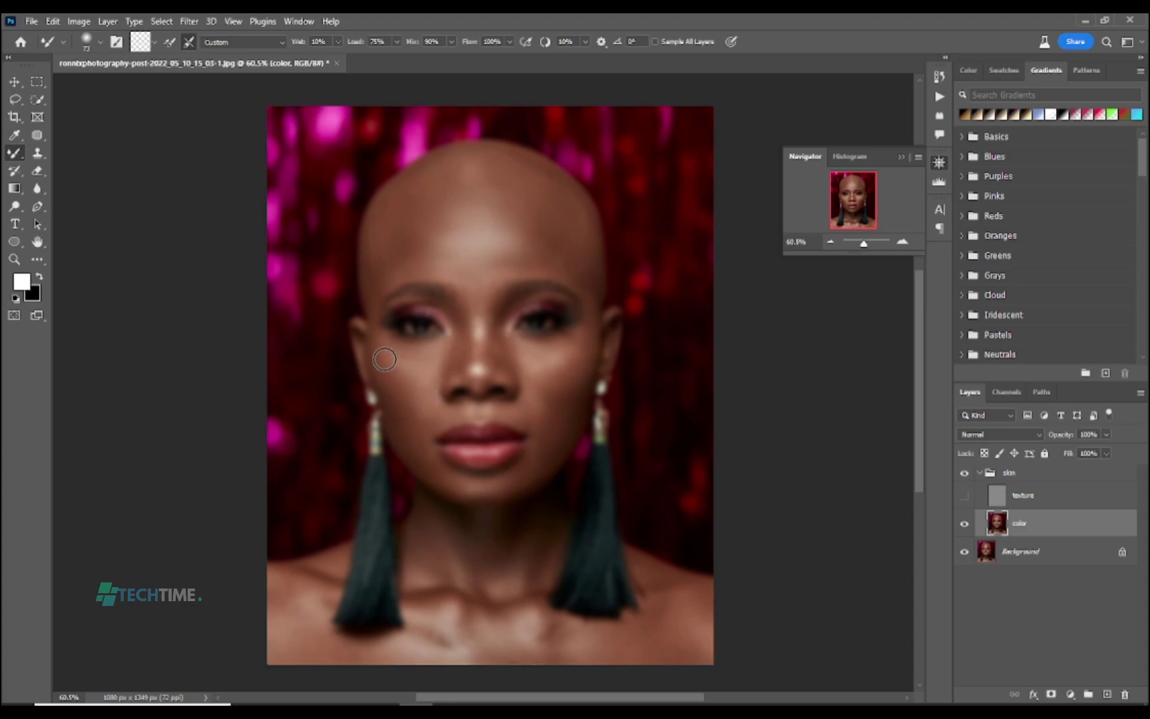
pyautogui.moveTo(402, 418)
pyautogui.mouseDown()
pyautogui.moveTo(408, 434)
pyautogui.moveTo(403, 413)
pyautogui.moveTo(421, 413)
pyautogui.moveTo(421, 447)
pyautogui.moveTo(405, 434)
pyautogui.moveTo(443, 406)
pyautogui.moveTo(447, 414)
pyautogui.moveTo(435, 414)
pyautogui.mouseUp()
pyautogui.moveTo(490, 360)
pyautogui.mouseDown()
pyautogui.moveTo(508, 335)
pyautogui.moveTo(558, 357)
pyautogui.moveTo(577, 336)
pyautogui.moveTo(554, 388)
pyautogui.moveTo(526, 367)
pyautogui.moveTo(551, 420)
pyautogui.mouseUp()
pyautogui.click(963, 497)
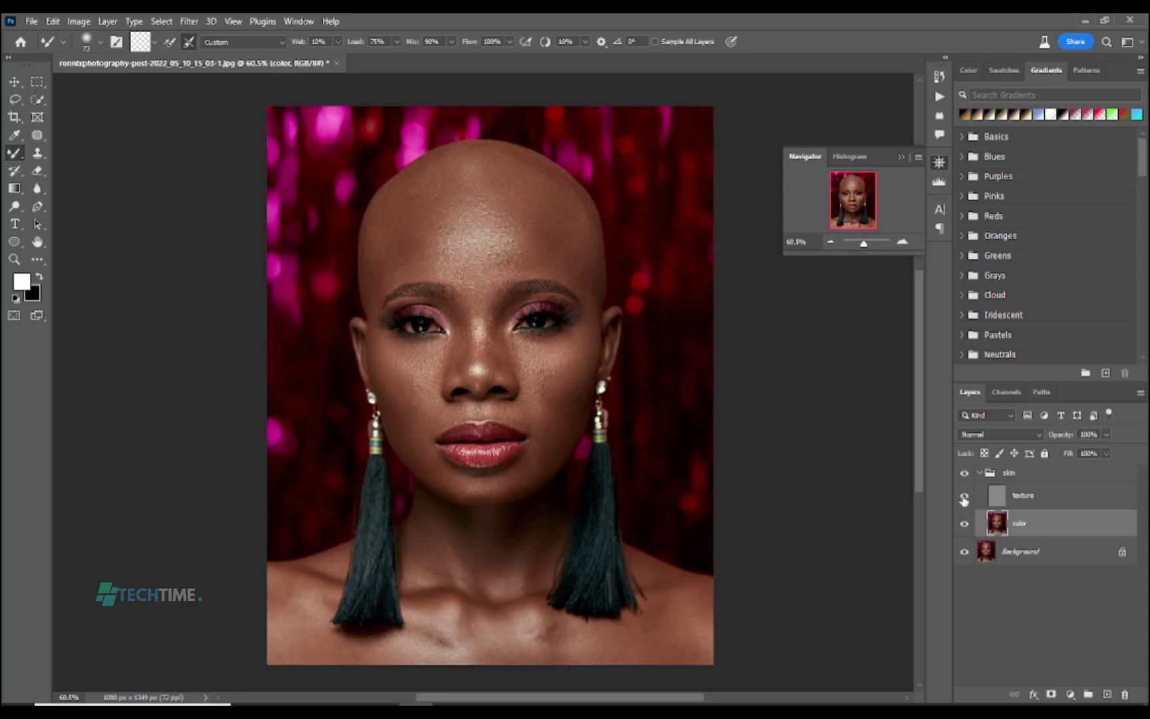
pyautogui.click(964, 498)
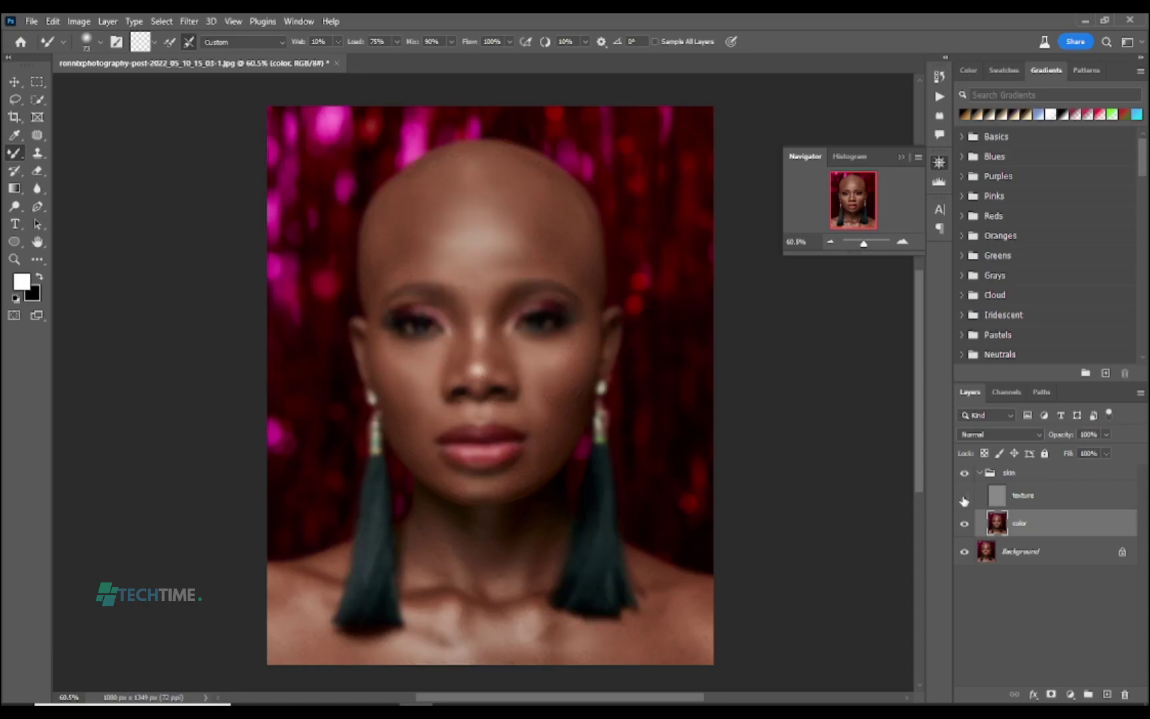
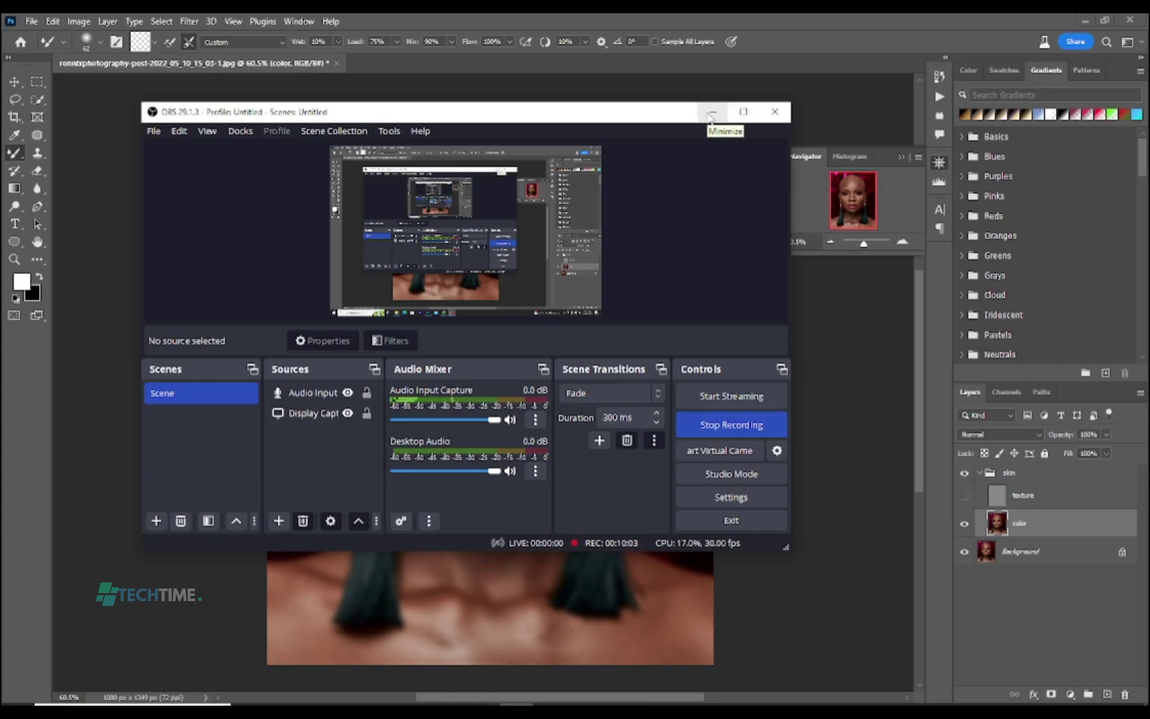
# - Minimize the recording window, show the texture layer and set the Mixer Brush size to 48 px
pyautogui.click(711, 115)
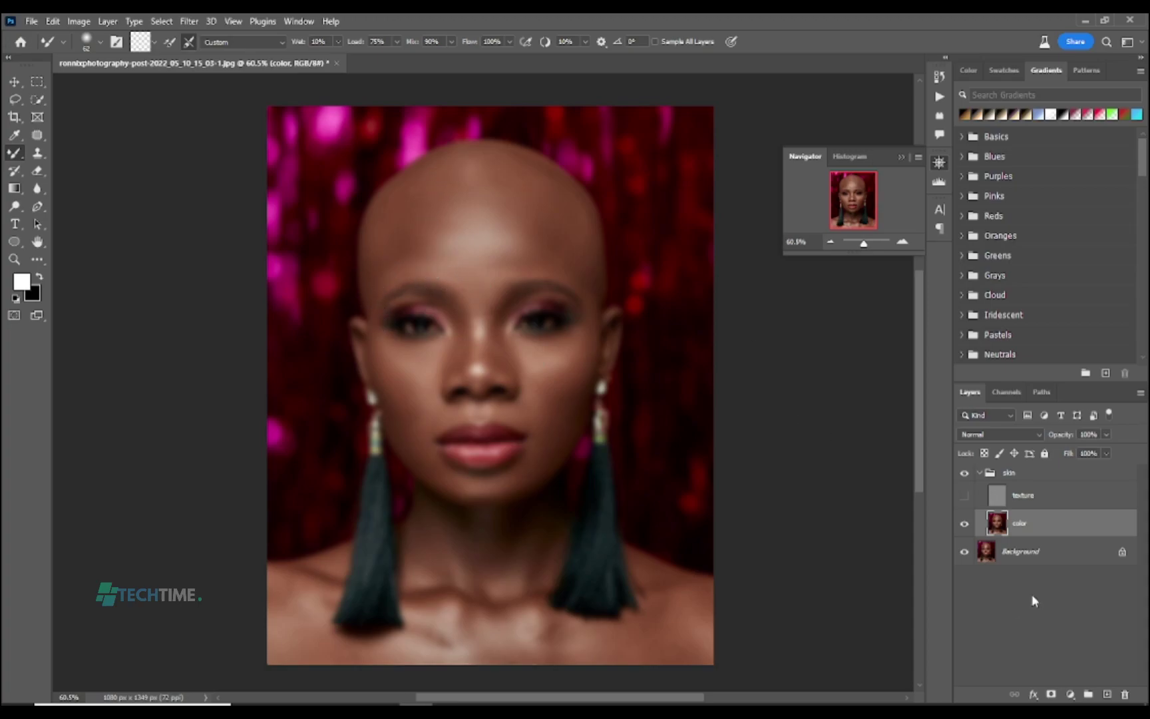
pyautogui.click(964, 496)
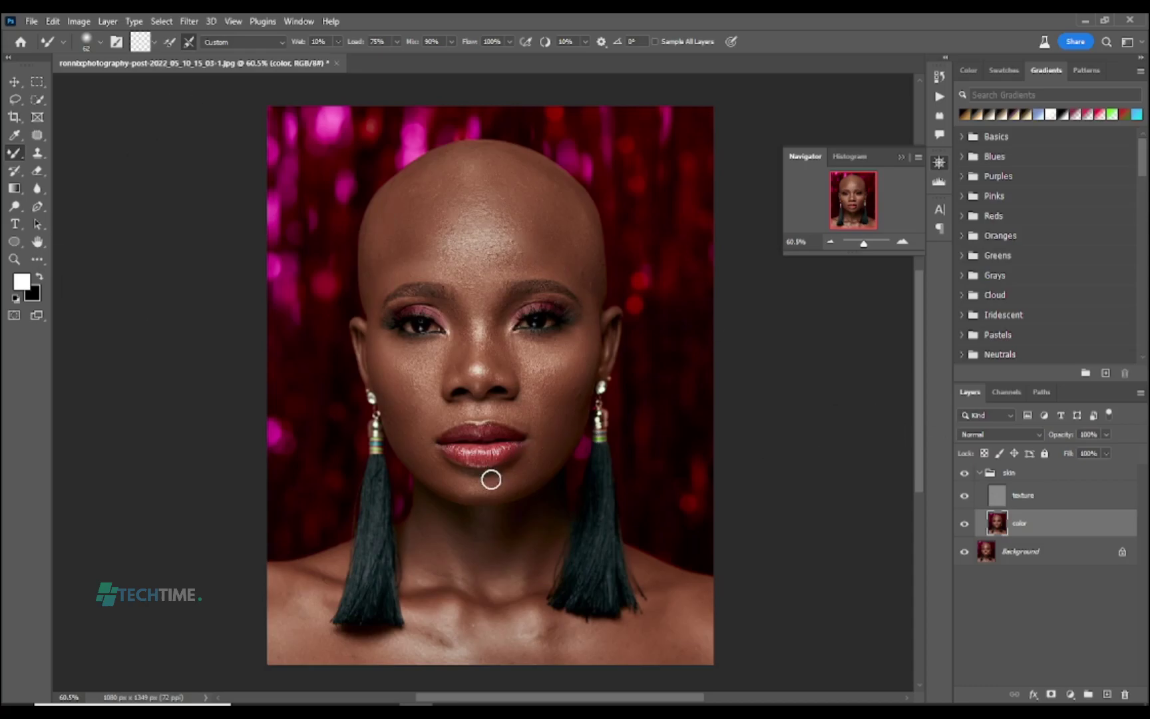
pyautogui.click(99, 43)
pyautogui.moveTo(109, 86); pyautogui.dragTo(99, 86)
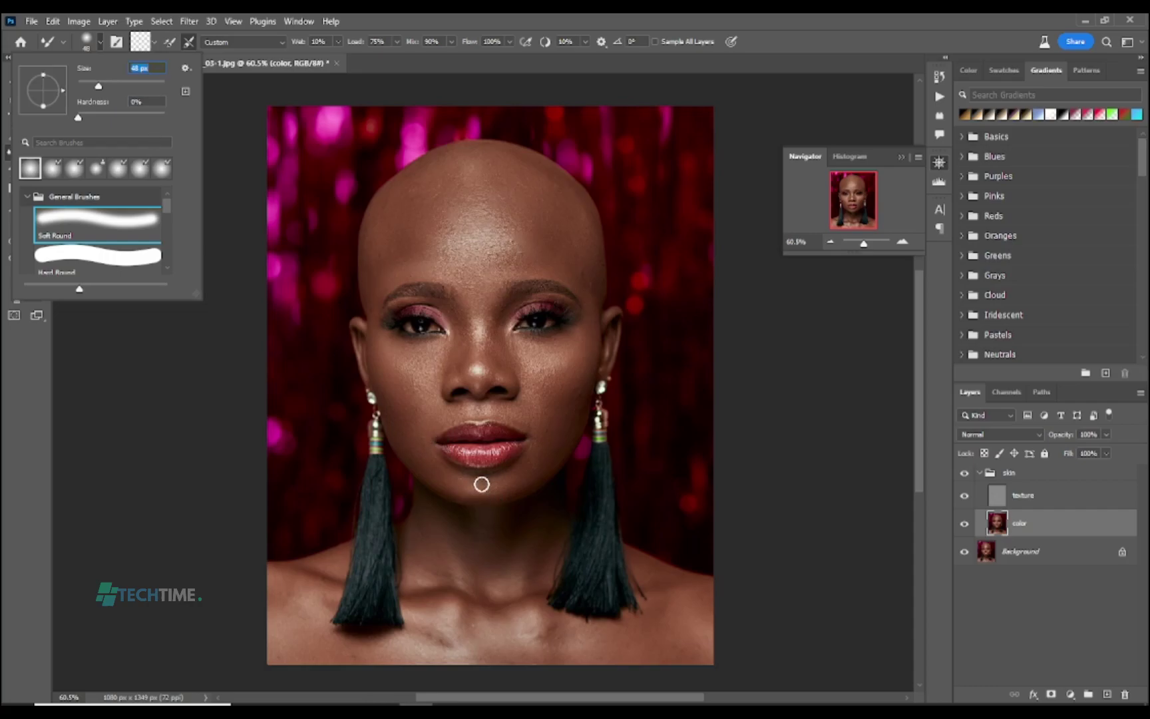
pyautogui.press('Return')
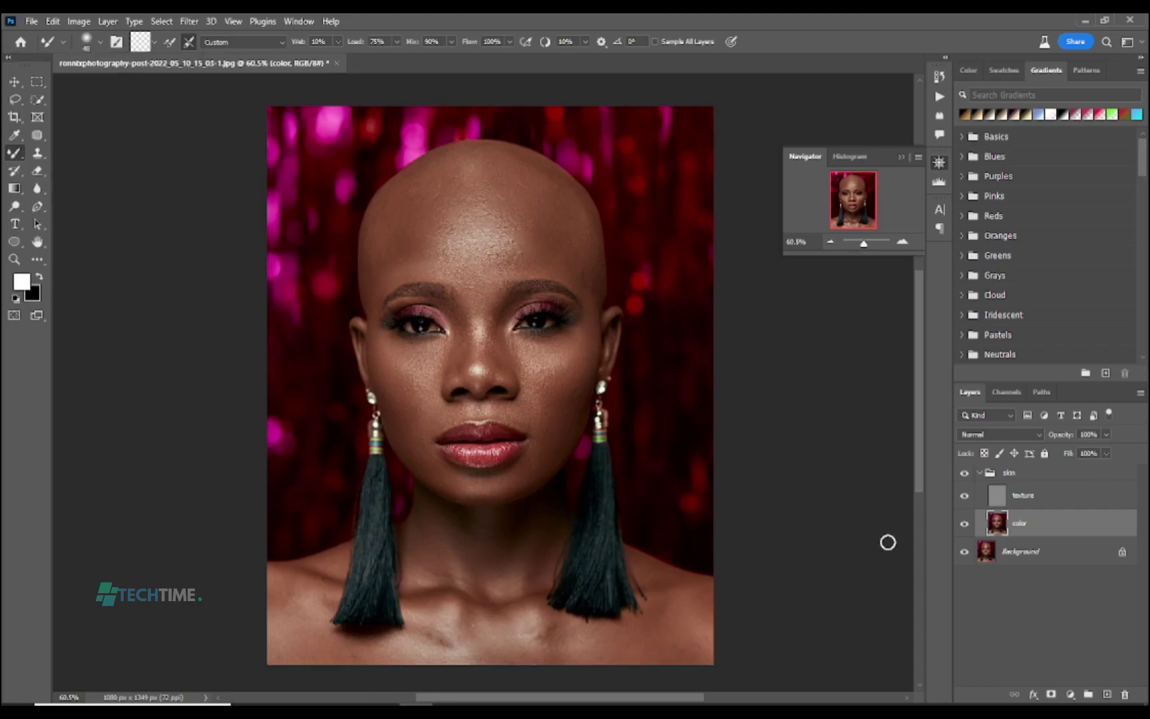
# - Blend the remaining face tones on the color layer, checking them with the texture layer and enlarging the Mixer Brush to 66 px
pyautogui.click(966, 497)
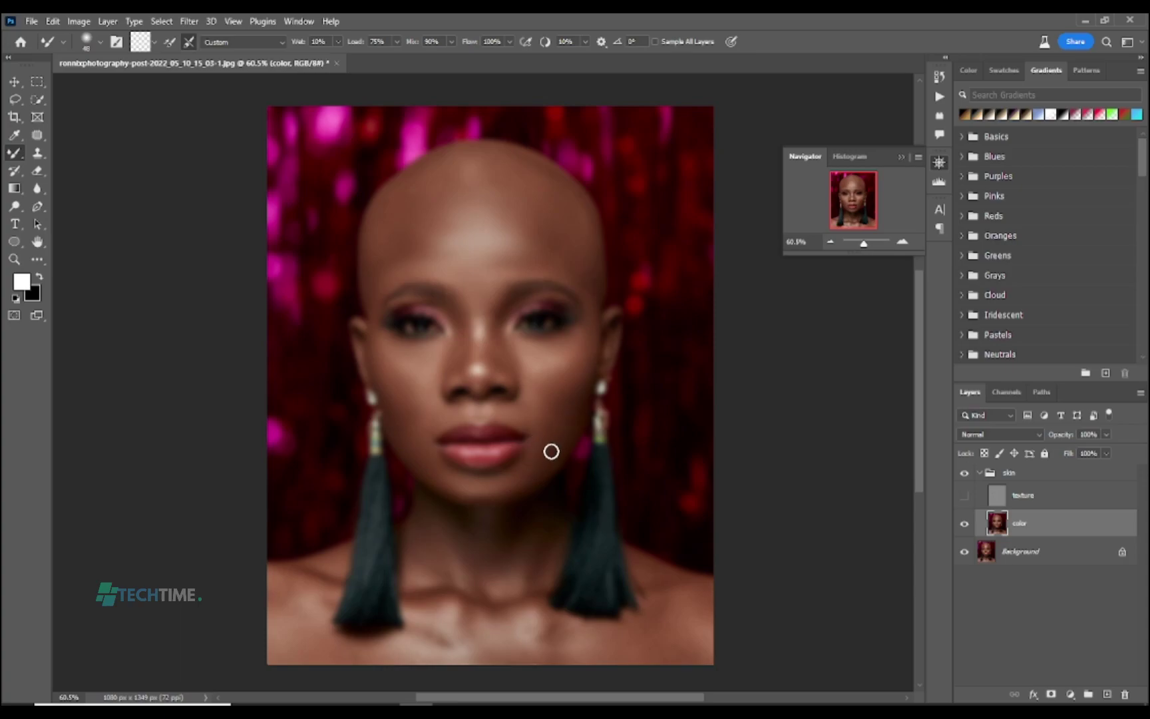
pyautogui.click(965, 497)
pyautogui.click(965, 496)
pyautogui.click(965, 496)
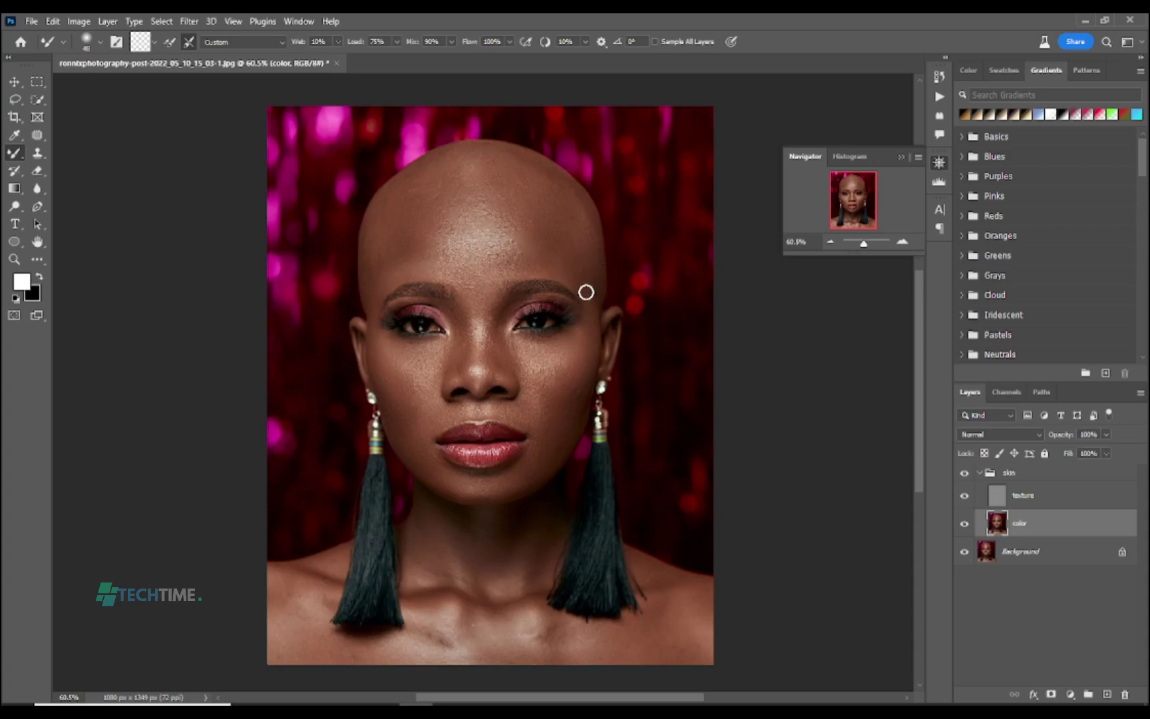
pyautogui.click(964, 497)
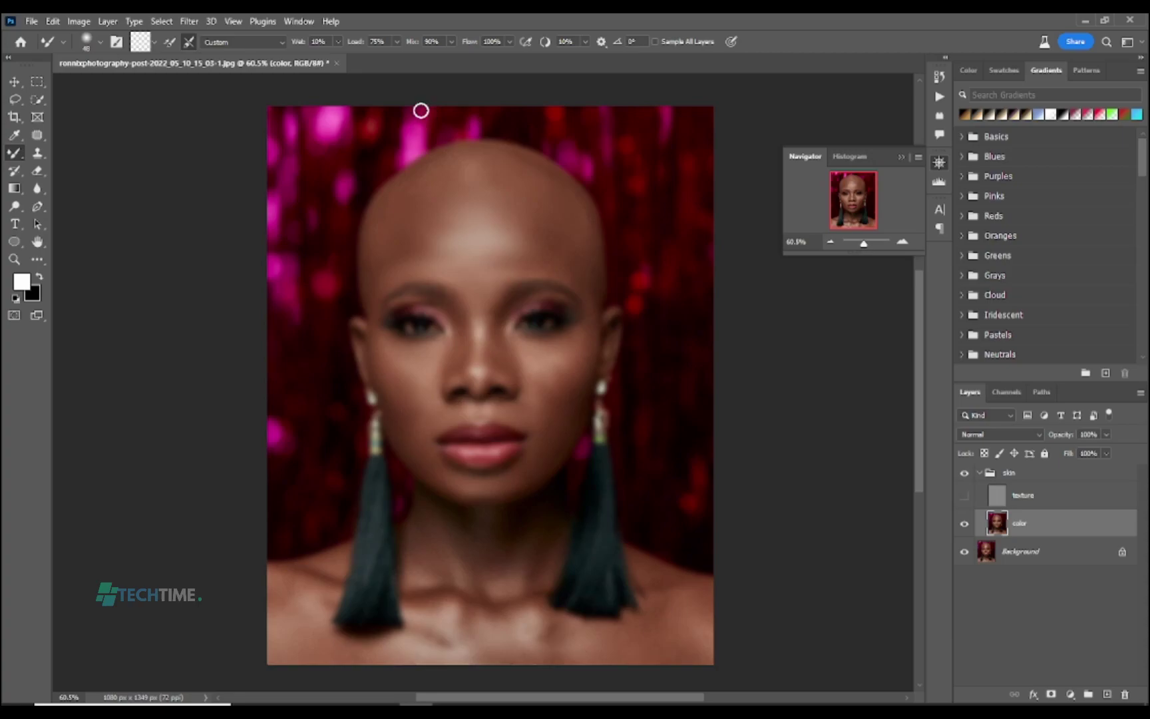
pyautogui.click(100, 42)
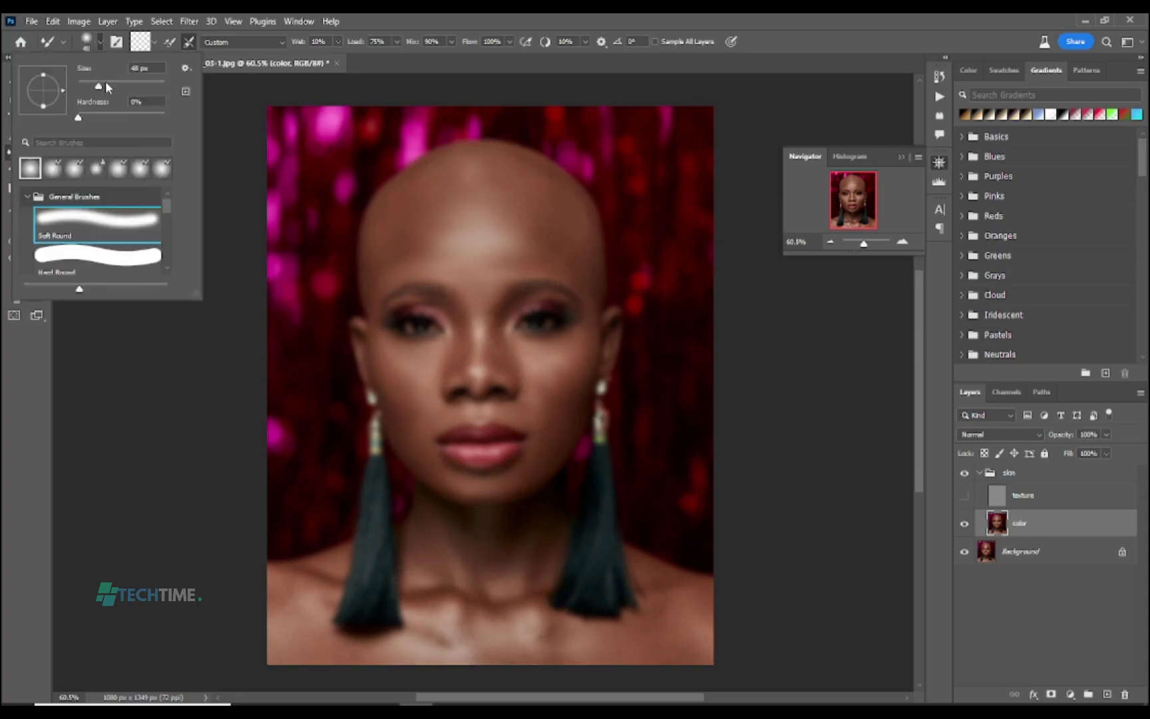
pyautogui.press('Return')
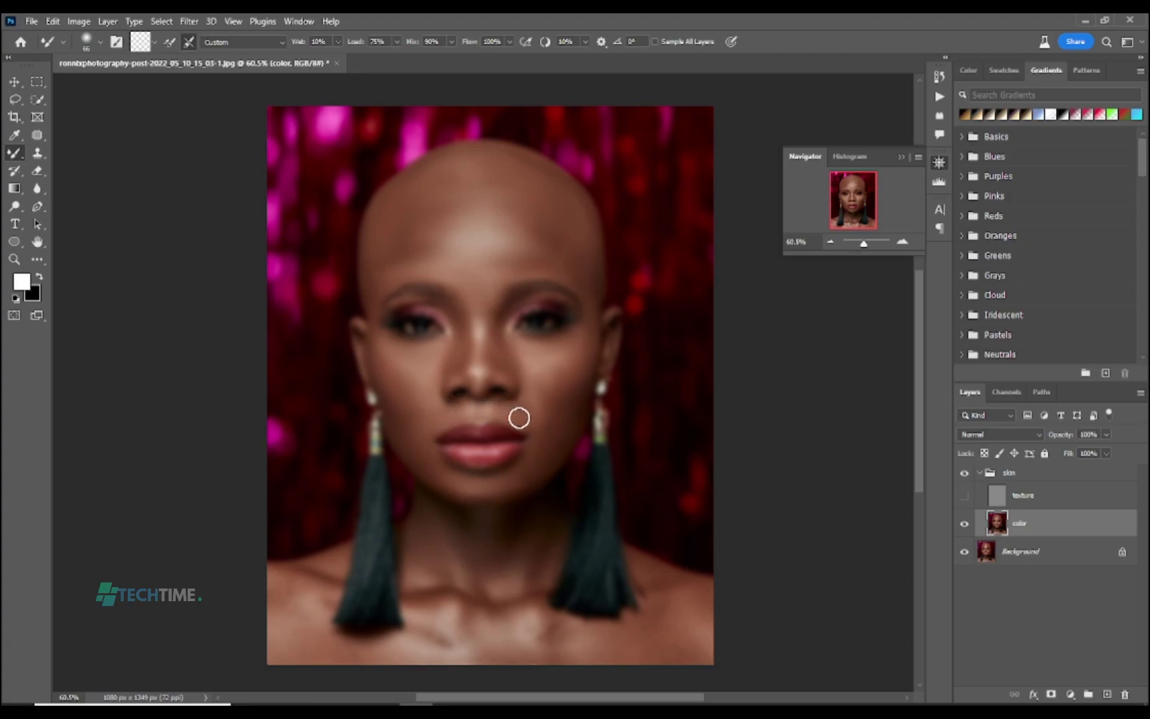
# - Increase the Mixer Brush size to 95 px and blend the chest and shoulder tones on the color layer
pyautogui.scroll(-3, 395, 362)
pyautogui.click(97, 43)
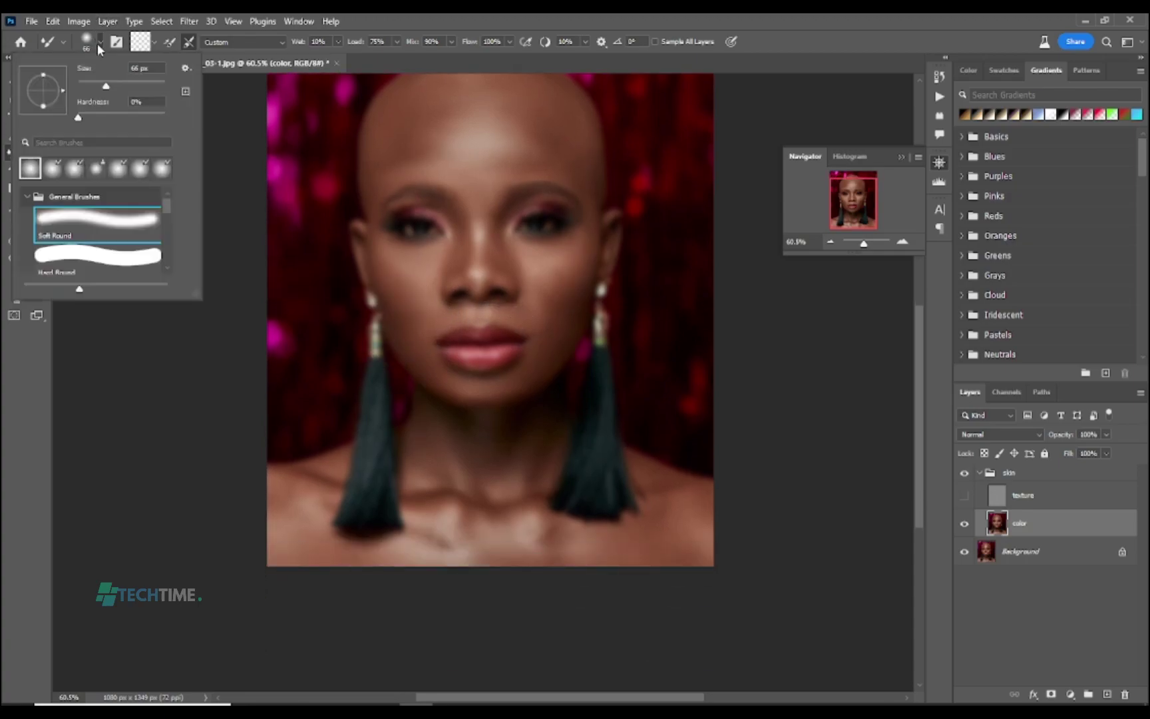
pyautogui.moveTo(106, 86); pyautogui.dragTo(119, 86)
pyautogui.moveTo(655, 540)
pyautogui.mouseDown()
pyautogui.moveTo(682, 531)
pyautogui.moveTo(657, 525)
pyautogui.moveTo(690, 565)
pyautogui.moveTo(700, 559)
pyautogui.mouseUp()
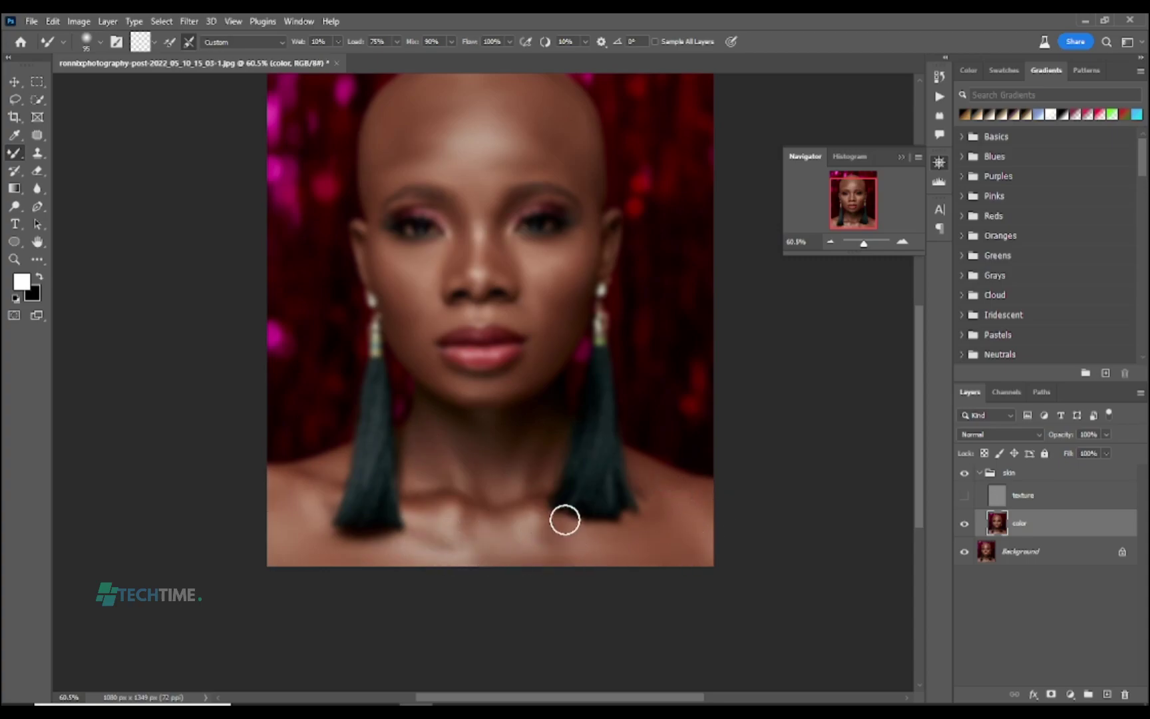
# - Compare the retouched skin with the original by toggling the visibility of the texture layer and the skin group
pyautogui.click(965, 497)
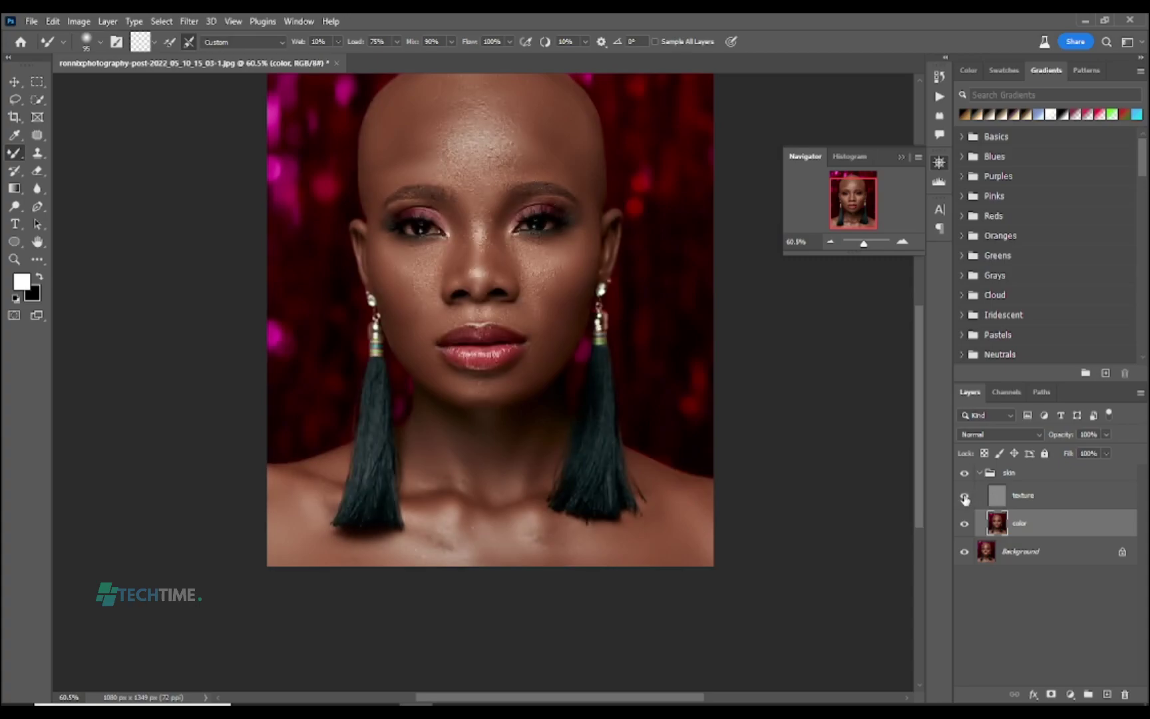
pyautogui.click(965, 496)
pyautogui.click(965, 497)
pyautogui.click(964, 474)
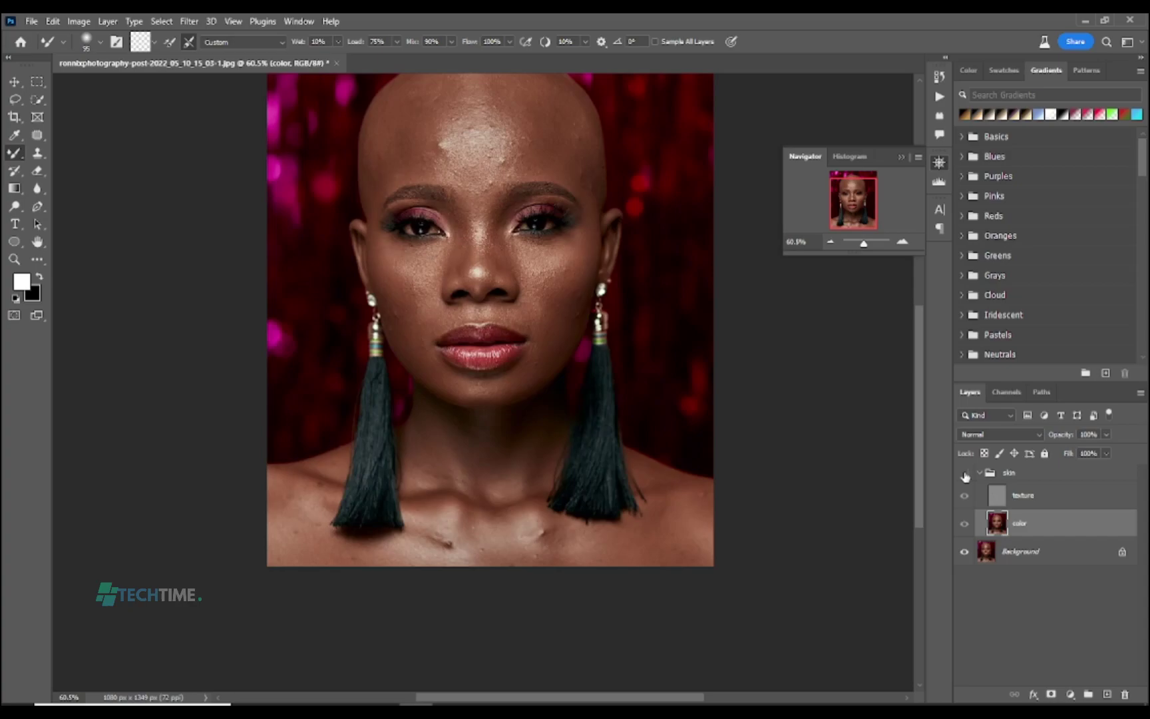
pyautogui.click(964, 474)
pyautogui.scroll(3, 729, 526)
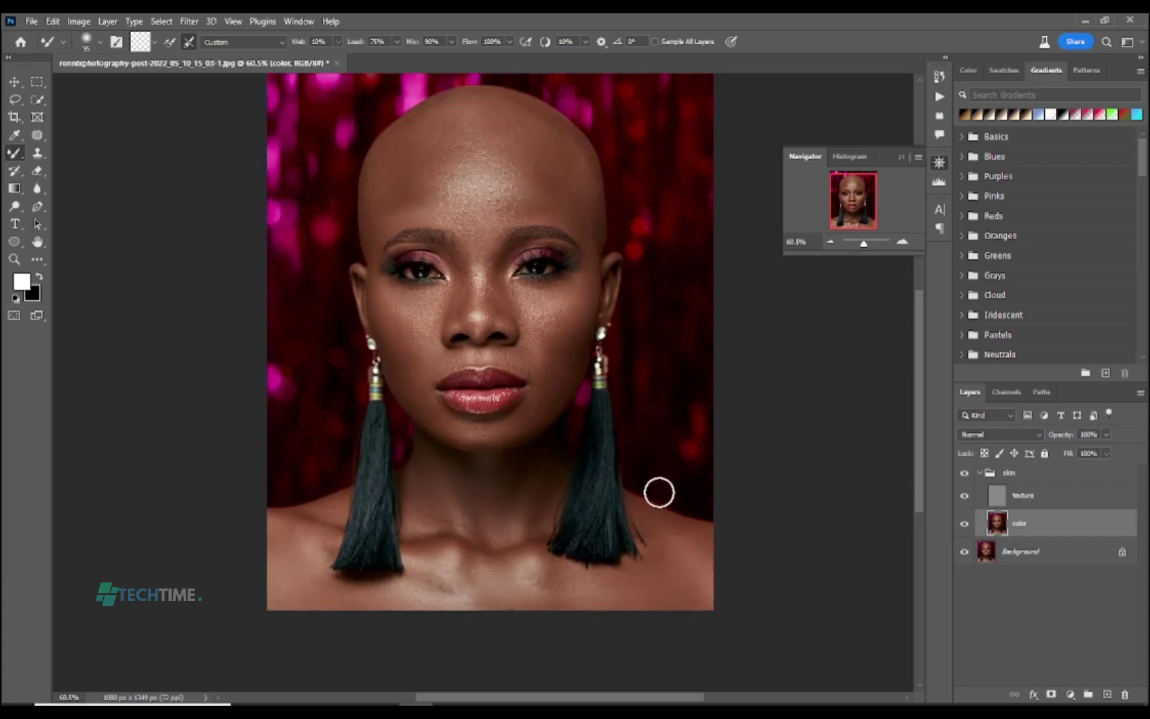
pyautogui.click(965, 496)
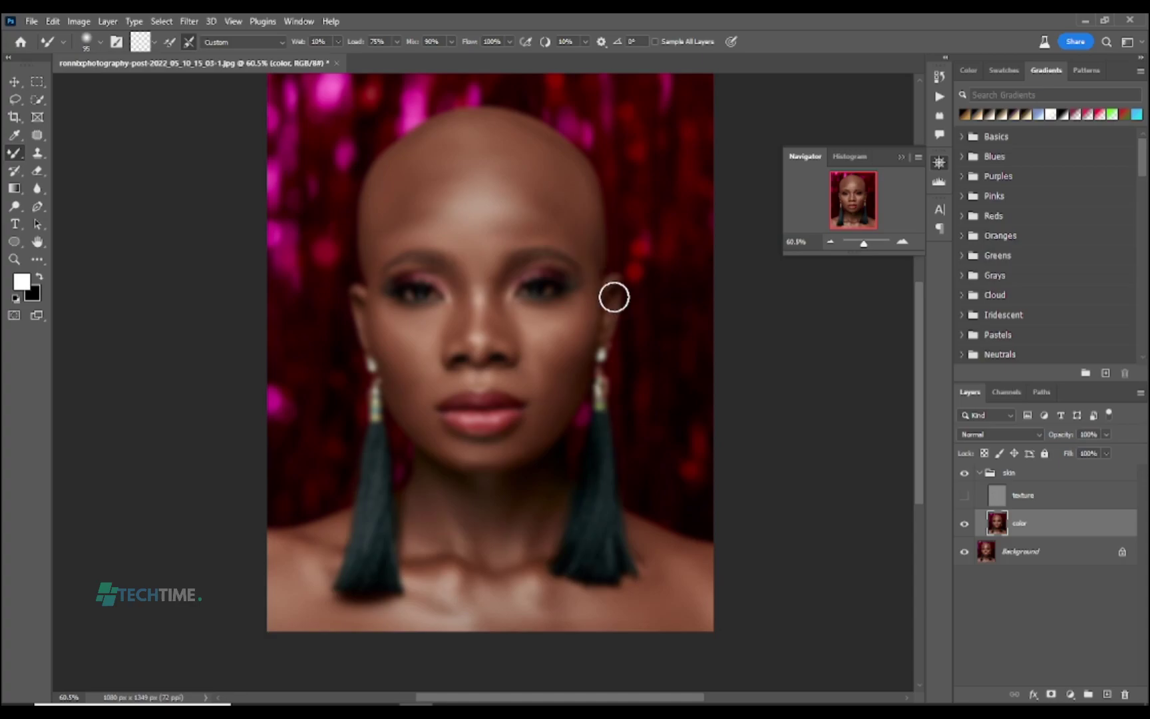
pyautogui.click(964, 495)
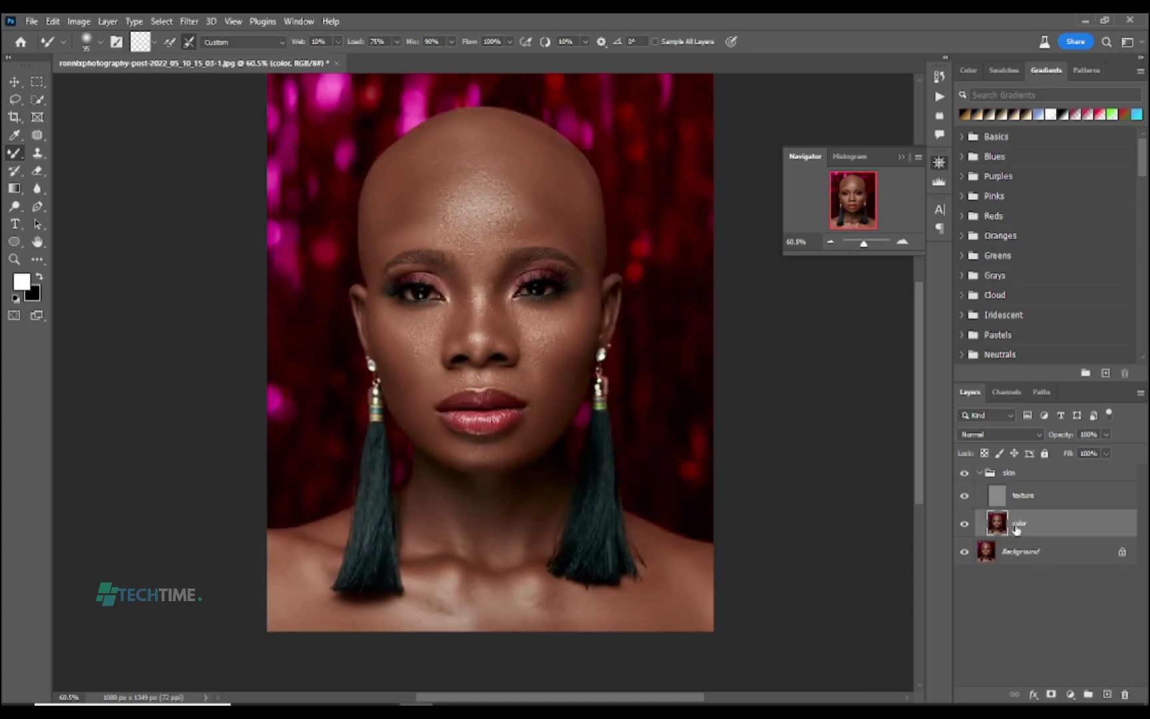
# - Outline the forehead area above the eyebrows with the Lasso tool
pyautogui.click(15, 101)
pyautogui.click(70, 100)
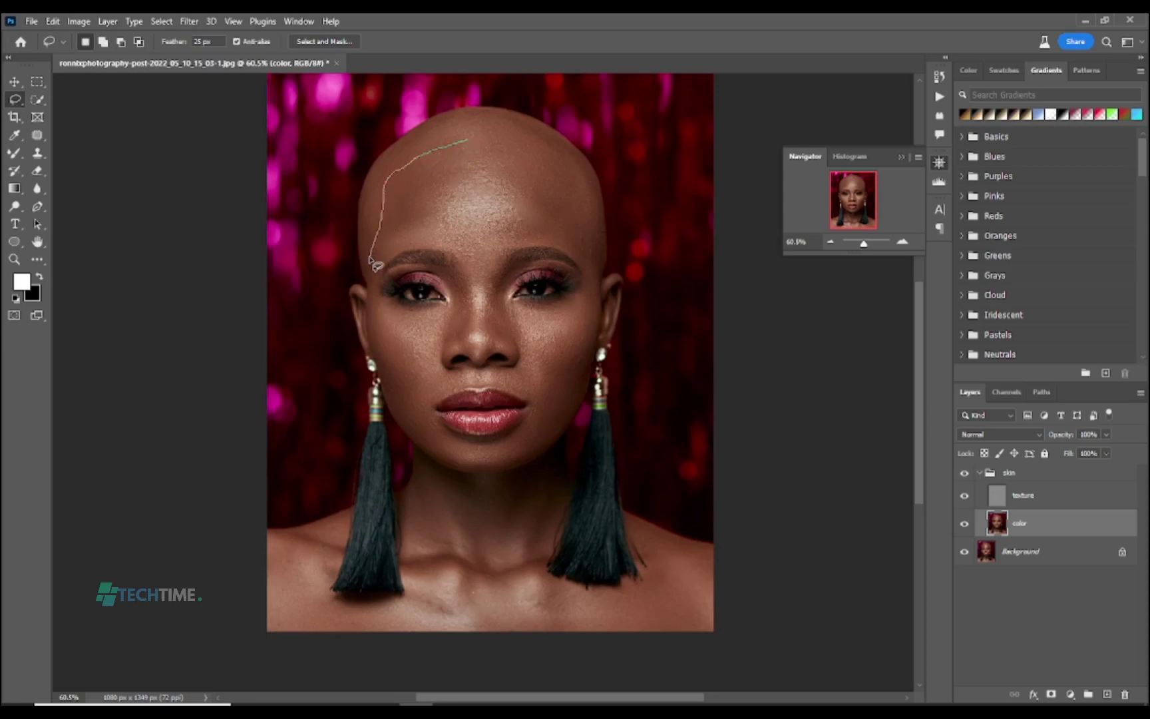
pyautogui.moveTo(375, 257); pyautogui.dragTo(418, 247)
pyautogui.moveTo(489, 252)
pyautogui.mouseDown()
pyautogui.moveTo(540, 238)
pyautogui.moveTo(571, 248)
pyautogui.mouseUp()
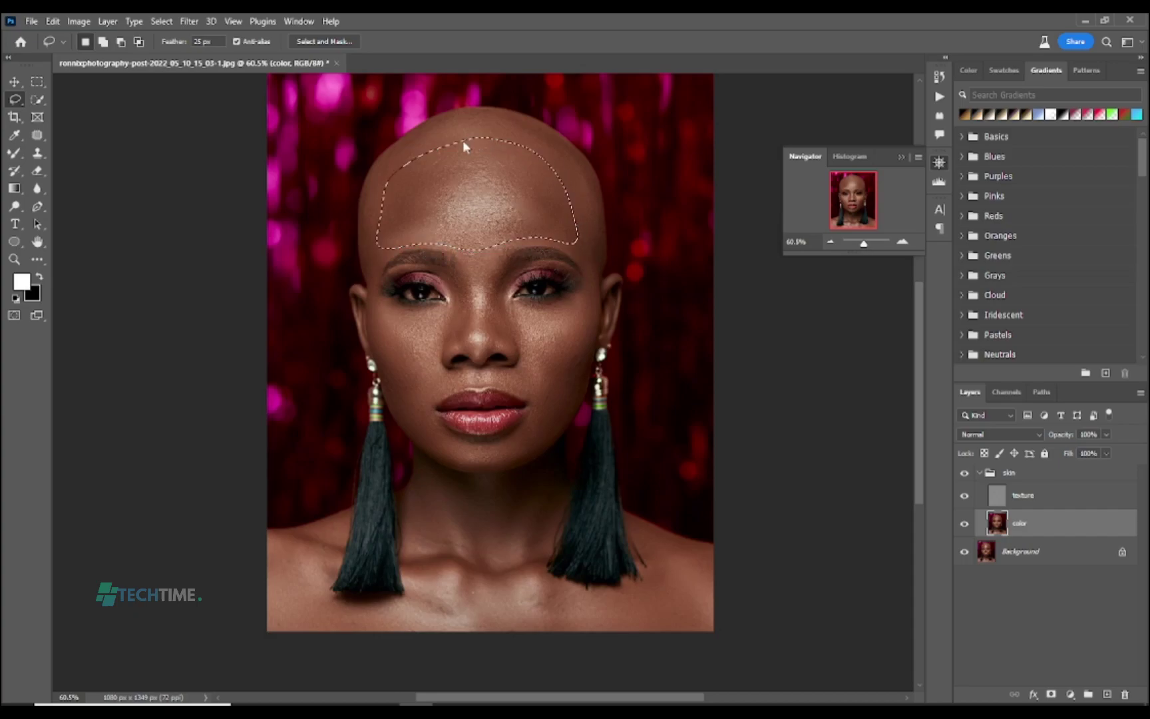
# - Apply a Gaussian Blur with a radius of 18 pixels to the forehead selection on the color layer
pyautogui.click(189, 20)
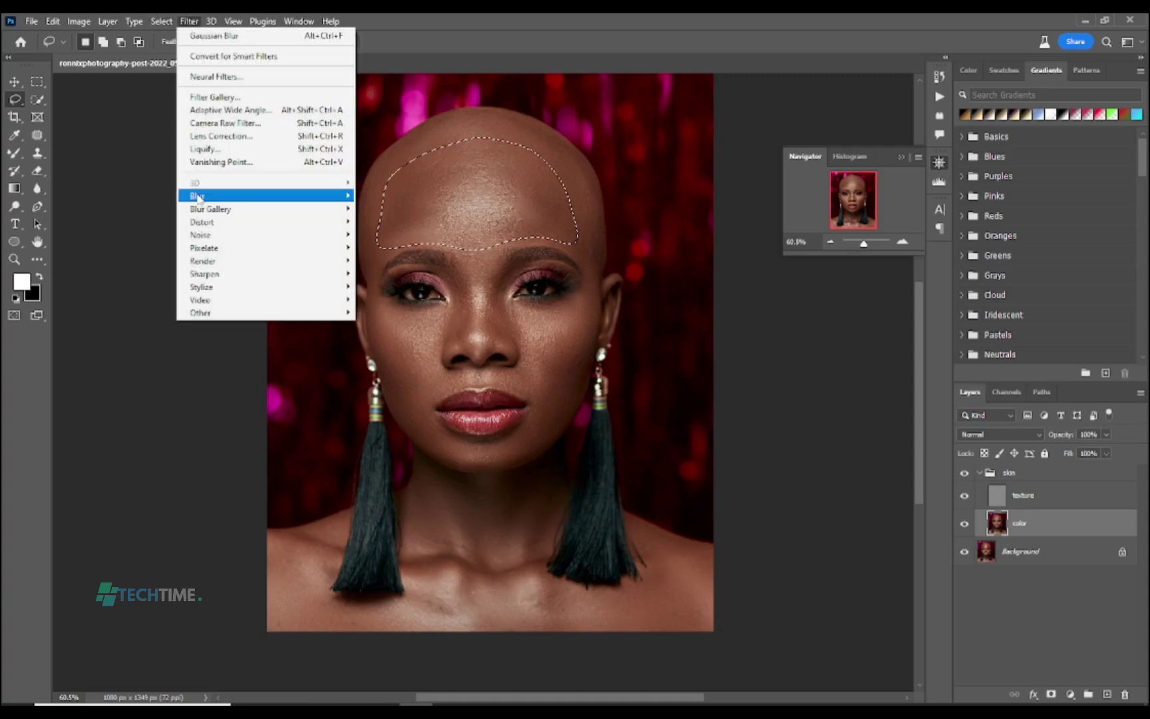
pyautogui.moveTo(198, 197)
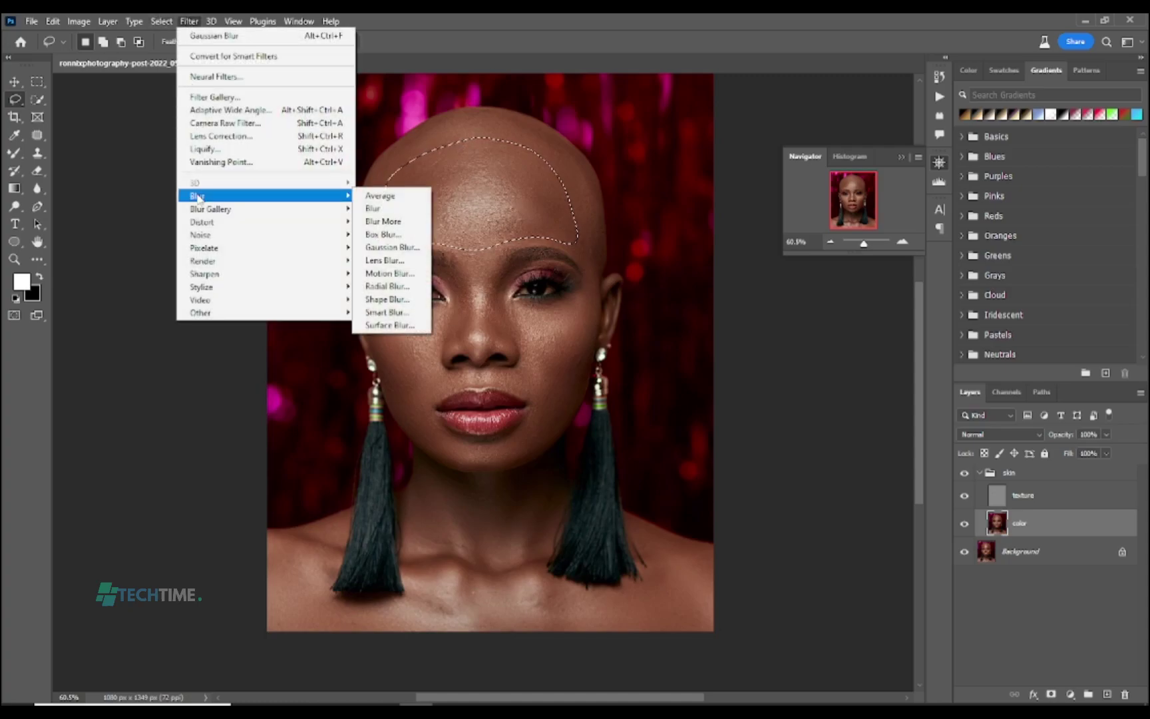
pyautogui.click(402, 249)
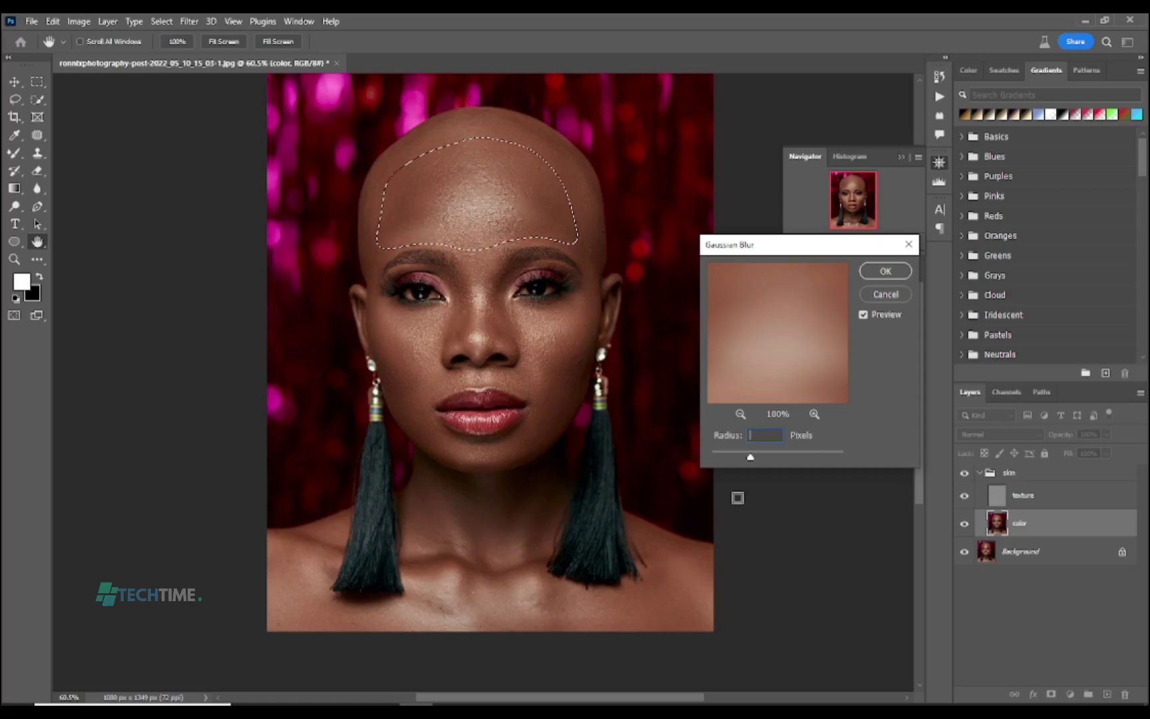
pyautogui.write('18')
pyautogui.click(879, 273)
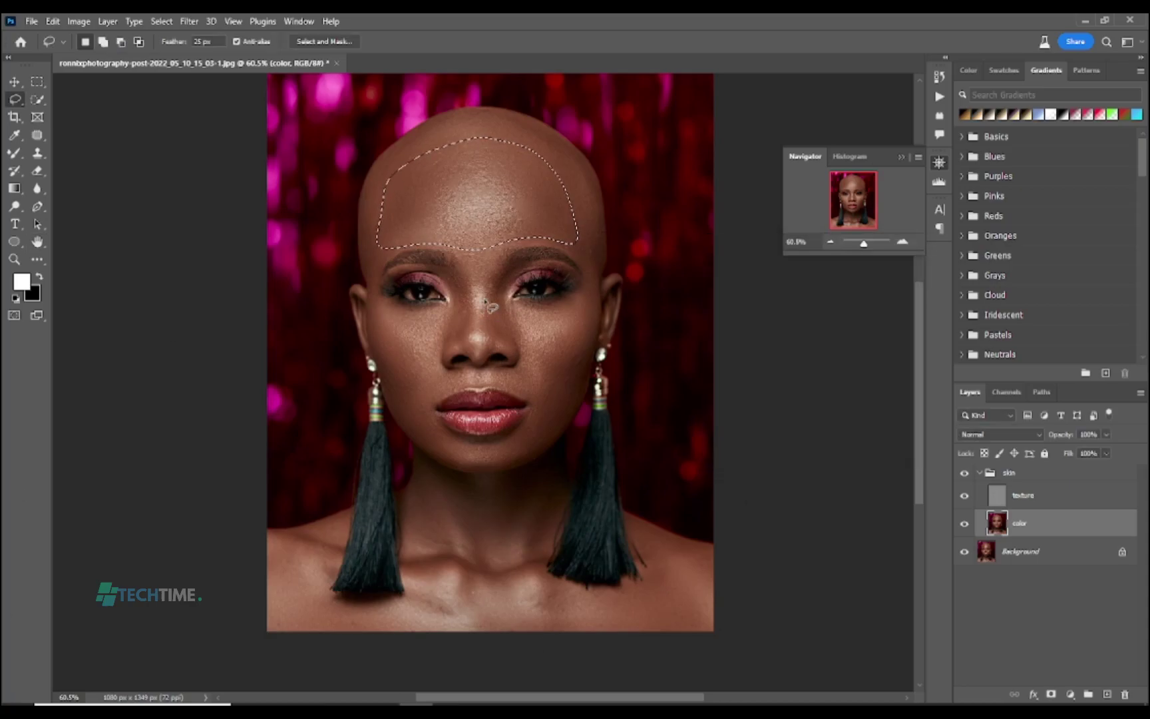
# - Lasso each cheek below the eye in turn and reapply the last Gaussian Blur to it
pyautogui.moveTo(447, 306)
pyautogui.mouseDown()
pyautogui.moveTo(372, 309)
pyautogui.moveTo(378, 356)
pyautogui.moveTo(418, 441)
pyautogui.moveTo(452, 310)
pyautogui.mouseUp()
pyautogui.click(189, 22)
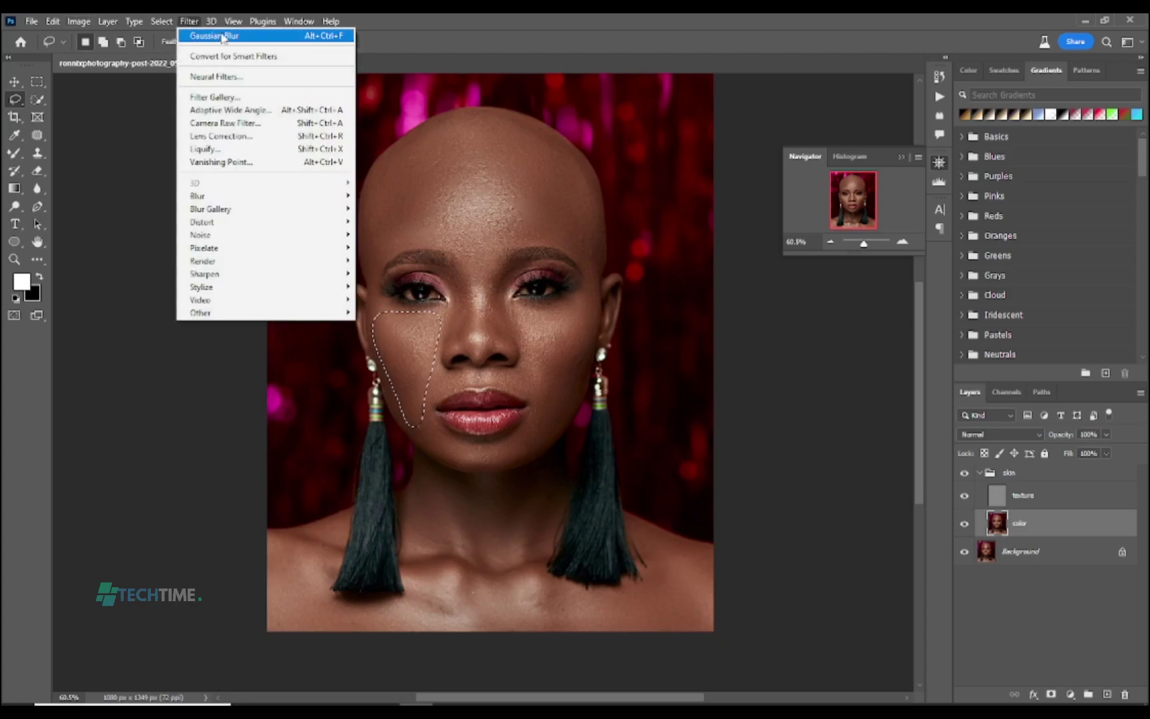
pyautogui.click(223, 37)
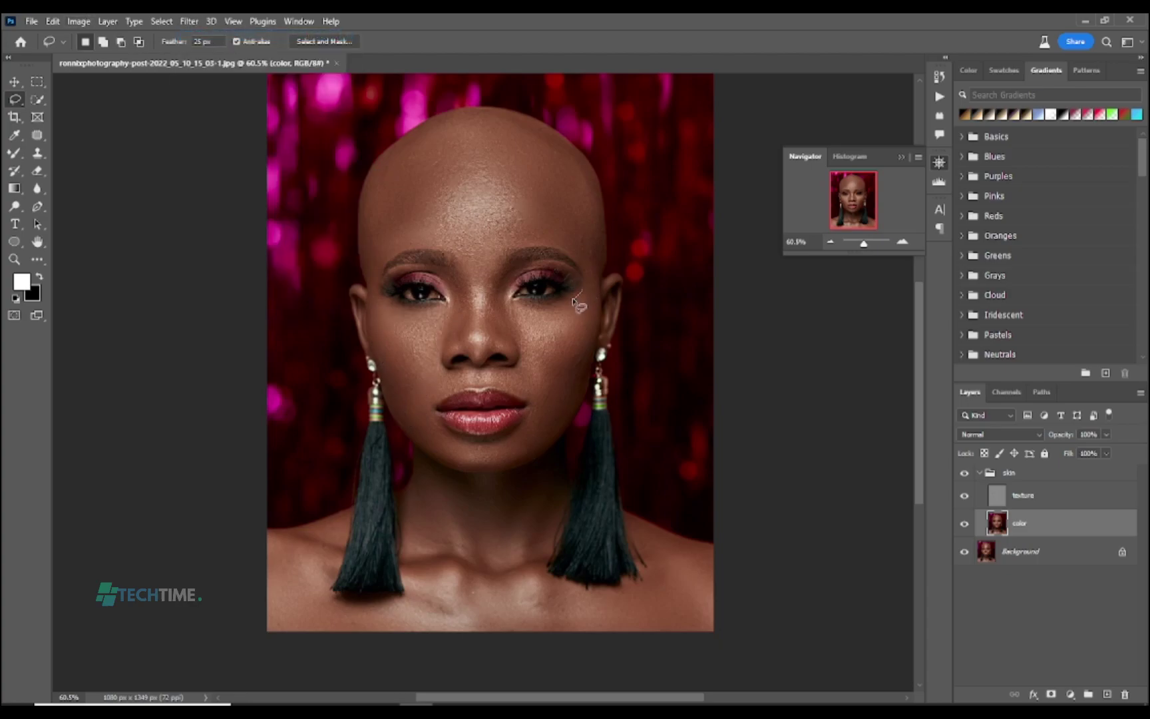
pyautogui.moveTo(574, 299)
pyautogui.mouseDown()
pyautogui.moveTo(497, 308)
pyautogui.moveTo(528, 374)
pyautogui.moveTo(534, 439)
pyautogui.moveTo(581, 359)
pyautogui.moveTo(589, 288)
pyautogui.mouseUp()
pyautogui.click(189, 22)
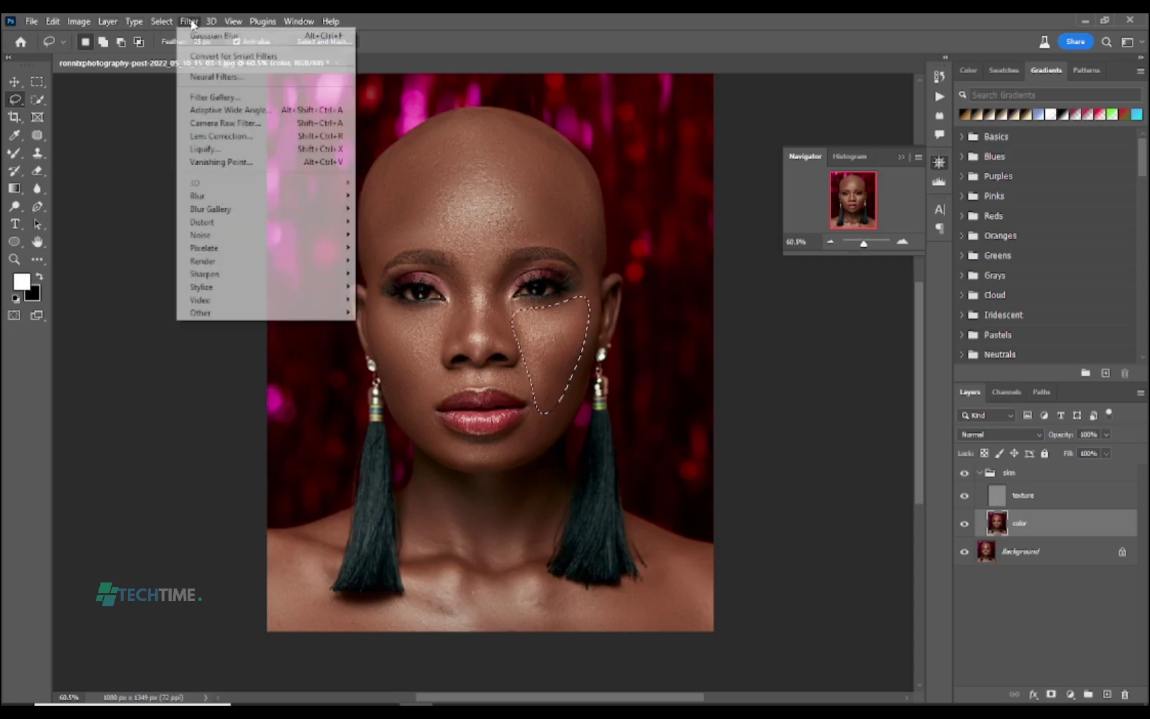
pyautogui.click(220, 36)
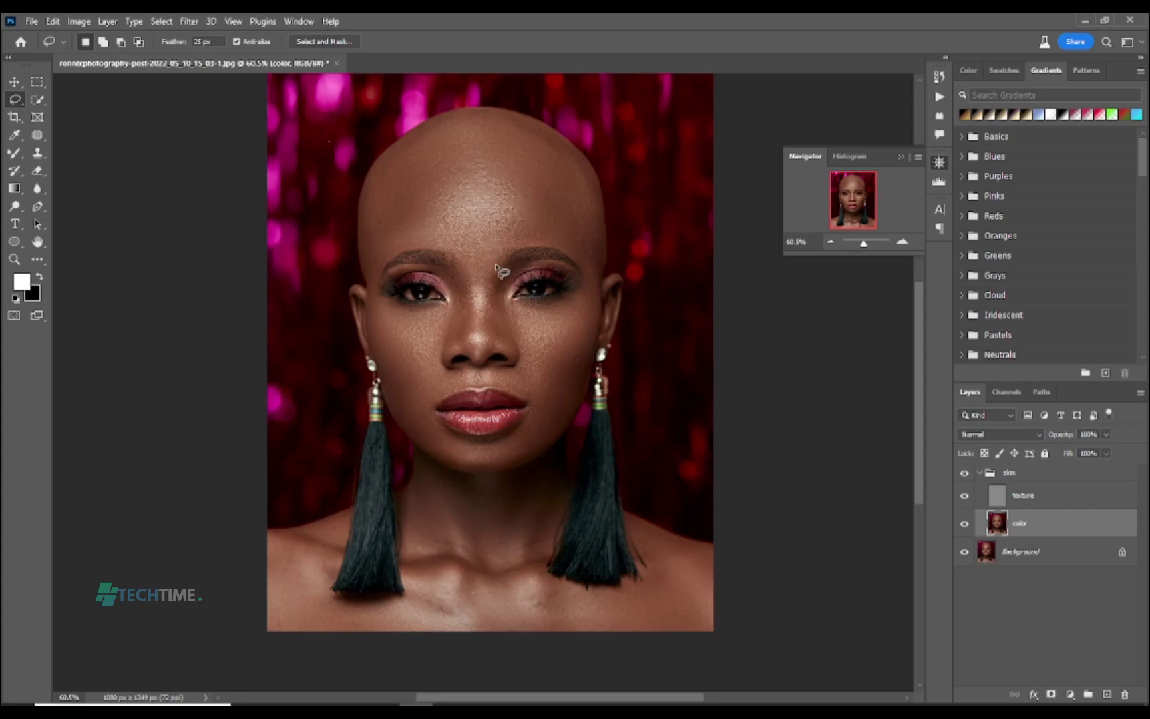
# - Lasso the bridge of the nose from between the eyebrows to the tip and reapply the last Gaussian Blur
pyautogui.moveTo(496, 259)
pyautogui.mouseDown()
pyautogui.moveTo(494, 341)
pyautogui.moveTo(475, 356)
pyautogui.moveTo(463, 346)
pyautogui.moveTo(464, 274)
pyautogui.moveTo(469, 249)
pyautogui.moveTo(497, 263)
pyautogui.mouseUp()
pyautogui.click(184, 21)
pyautogui.click(207, 38)
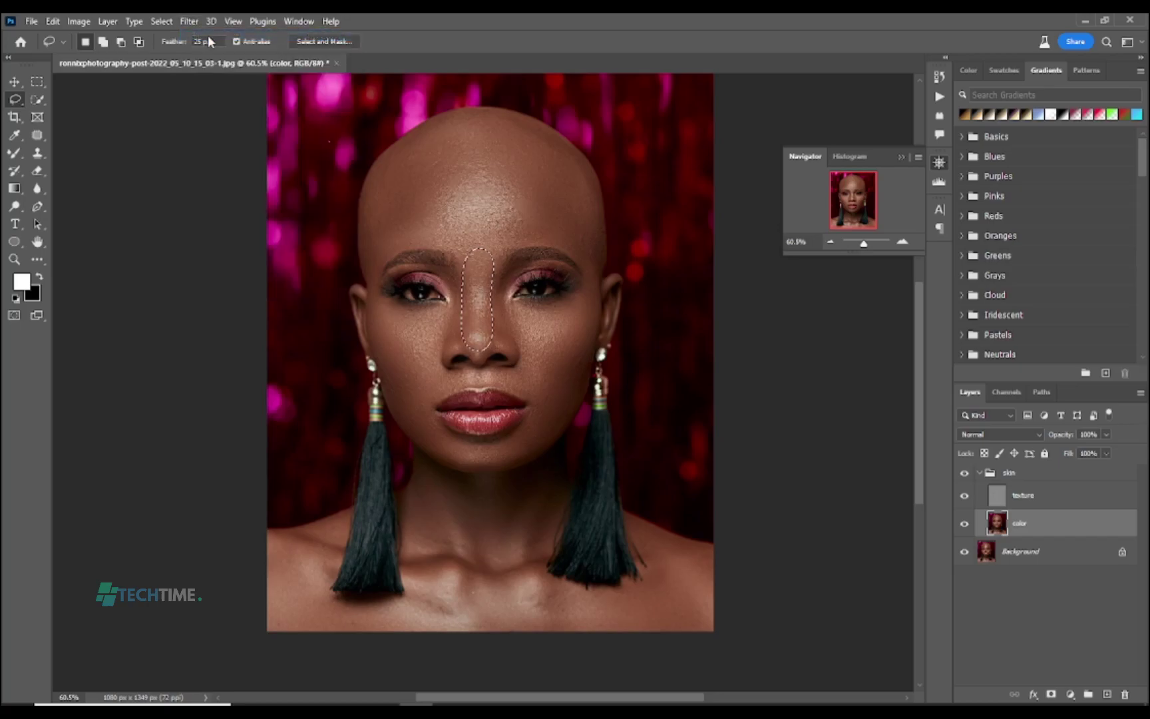
# - Fade the Gaussian Blur on the nose to a lower opacity in Normal mode and clear the selection
pyautogui.rightClick(477, 293)
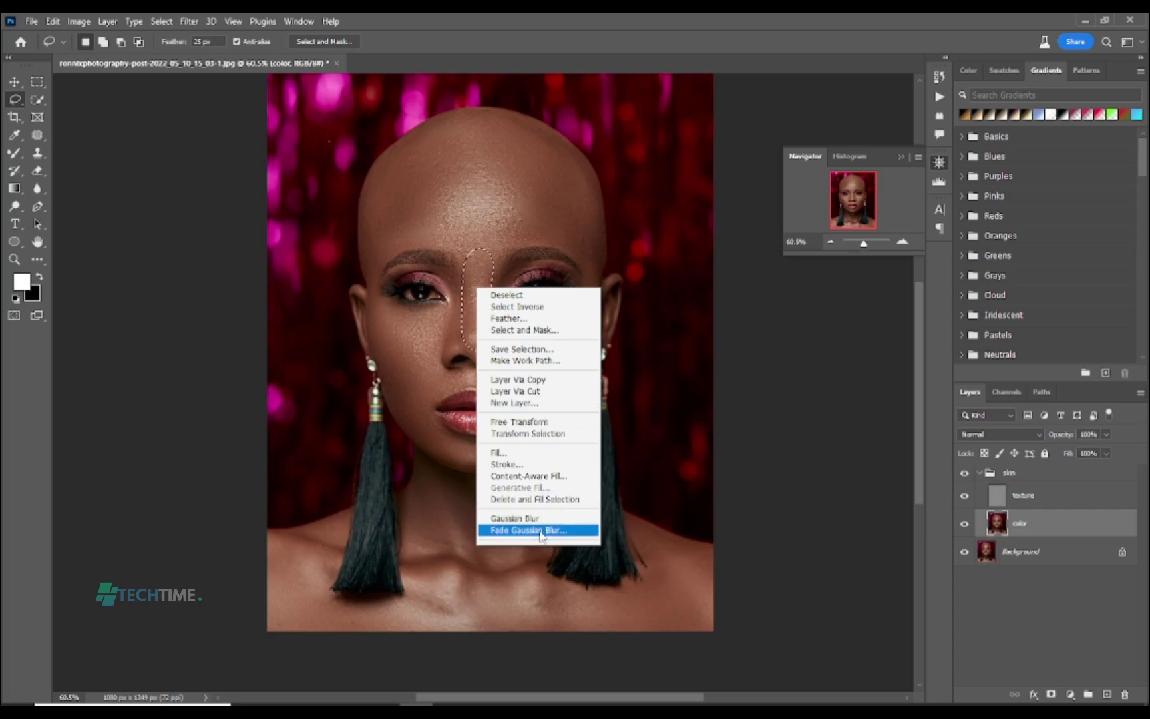
pyautogui.click(540, 530)
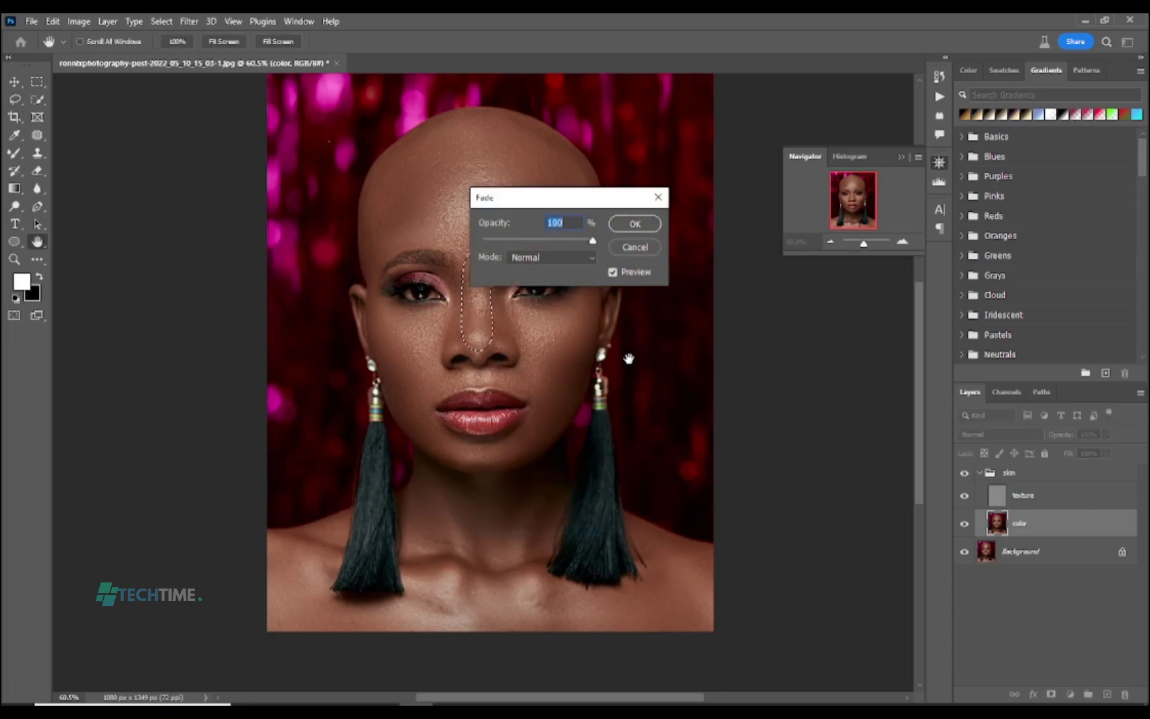
pyautogui.click(541, 240)
pyautogui.moveTo(543, 243); pyautogui.dragTo(537, 240)
pyautogui.click(647, 227)
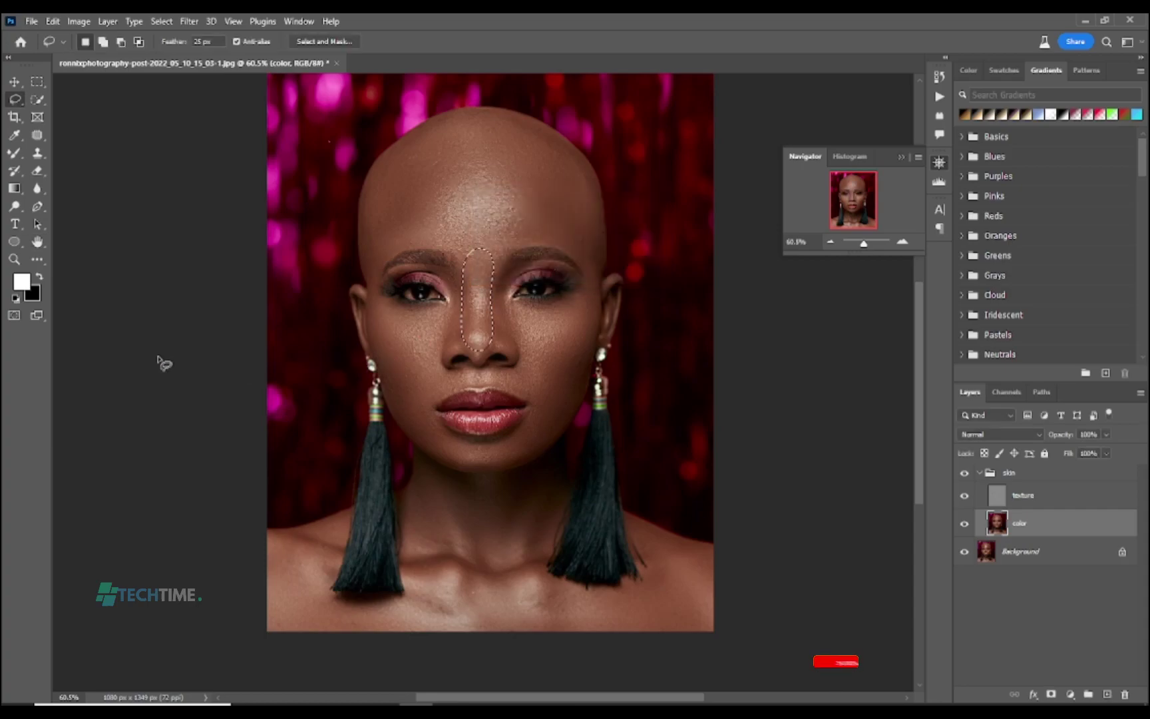
pyautogui.hotkey('ctrl', 'd')
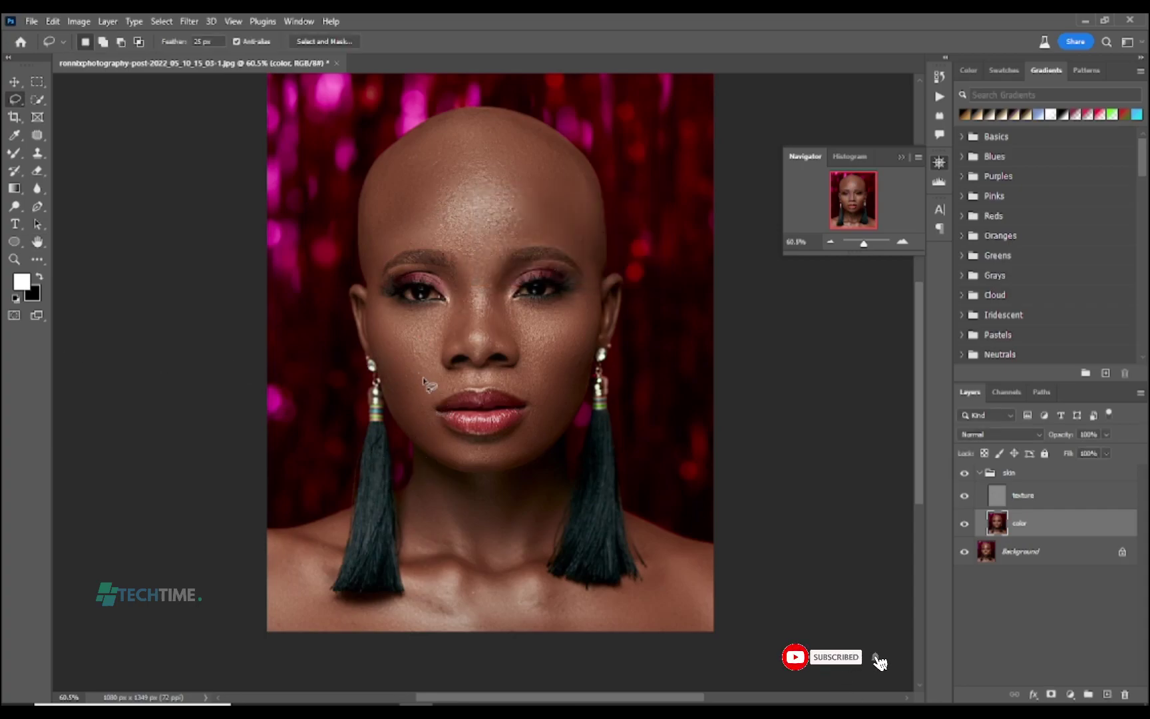
# - Lasso the middle of the chest, then the shoulder area beside the right-hand earring, reapplying the last Gaussian Blur to each
pyautogui.scroll(-1, 503, 556)
pyautogui.moveTo(465, 531)
pyautogui.mouseDown()
pyautogui.moveTo(534, 526)
pyautogui.moveTo(562, 578)
pyautogui.moveTo(469, 583)
pyautogui.moveTo(448, 573)
pyautogui.moveTo(466, 532)
pyautogui.mouseUp()
pyautogui.click(189, 21)
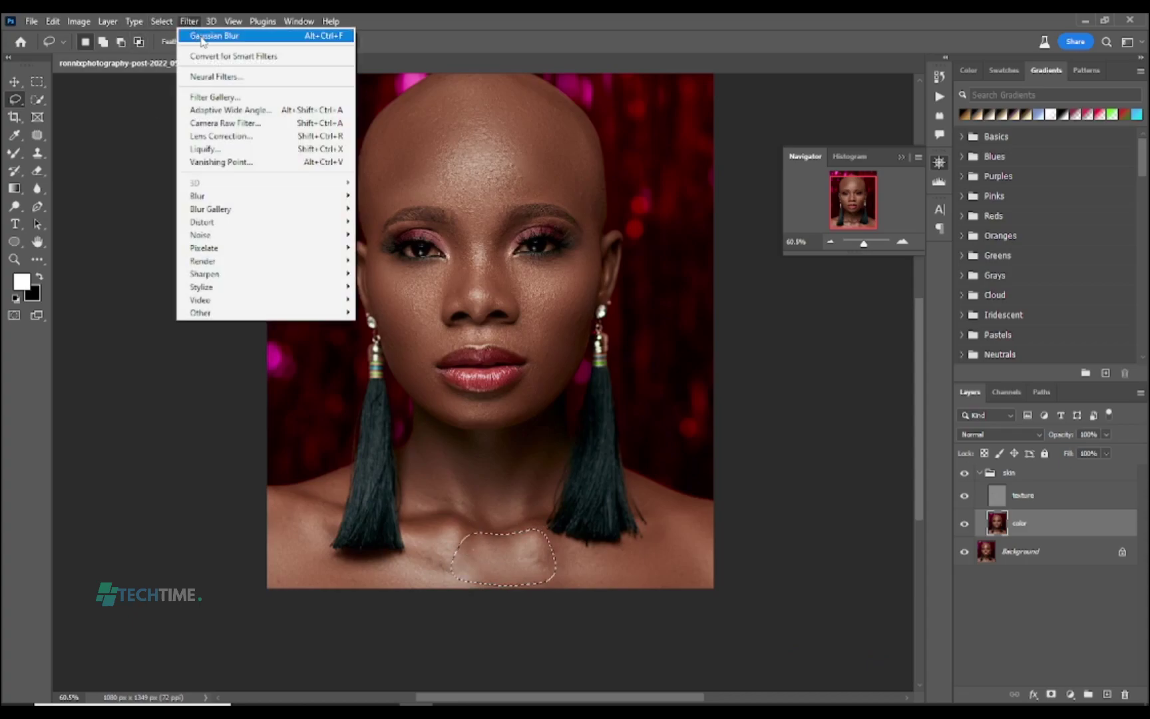
pyautogui.click(202, 36)
pyautogui.moveTo(634, 478)
pyautogui.mouseDown()
pyautogui.moveTo(702, 520)
pyautogui.moveTo(708, 563)
pyautogui.moveTo(687, 583)
pyautogui.moveTo(566, 583)
pyautogui.moveTo(553, 553)
pyautogui.moveTo(646, 538)
pyautogui.moveTo(633, 480)
pyautogui.mouseUp()
pyautogui.click(189, 21)
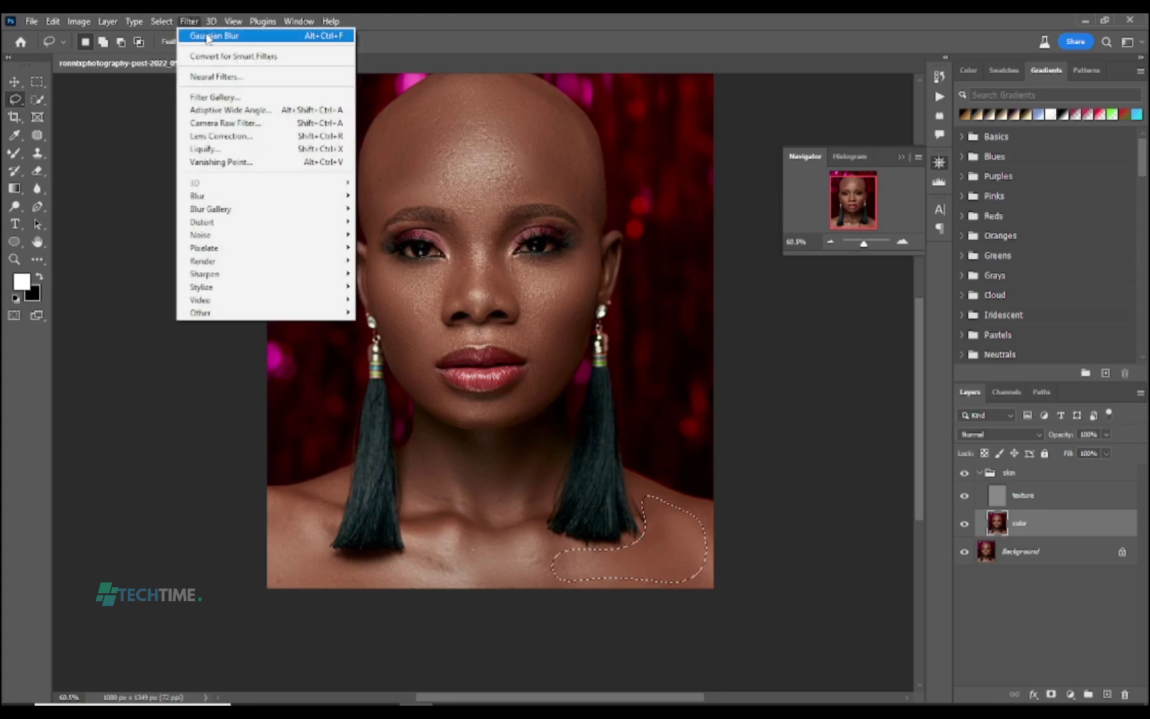
pyautogui.click(206, 36)
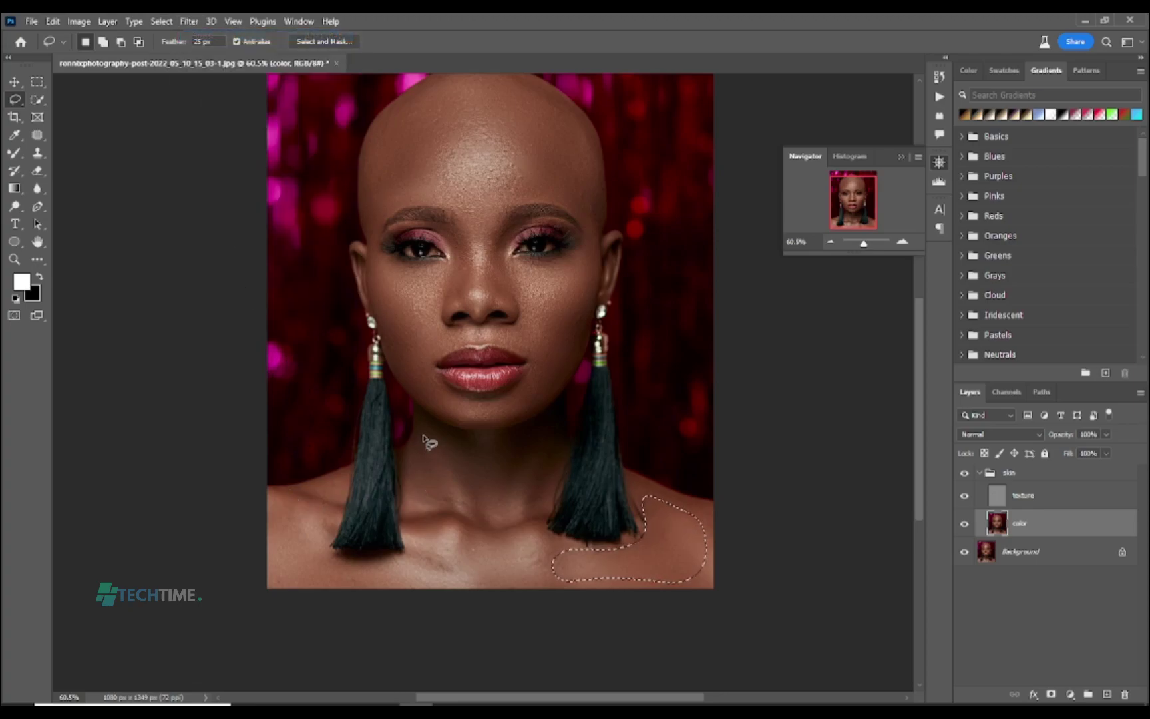
# - Lasso the side of the neck beside the left-hand earring and reapply the last Gaussian Blur
pyautogui.moveTo(424, 436)
pyautogui.mouseDown()
pyautogui.moveTo(450, 506)
pyautogui.moveTo(405, 513)
pyautogui.moveTo(400, 458)
pyautogui.moveTo(424, 435)
pyautogui.mouseUp()
pyautogui.click(189, 20)
pyautogui.click(197, 37)
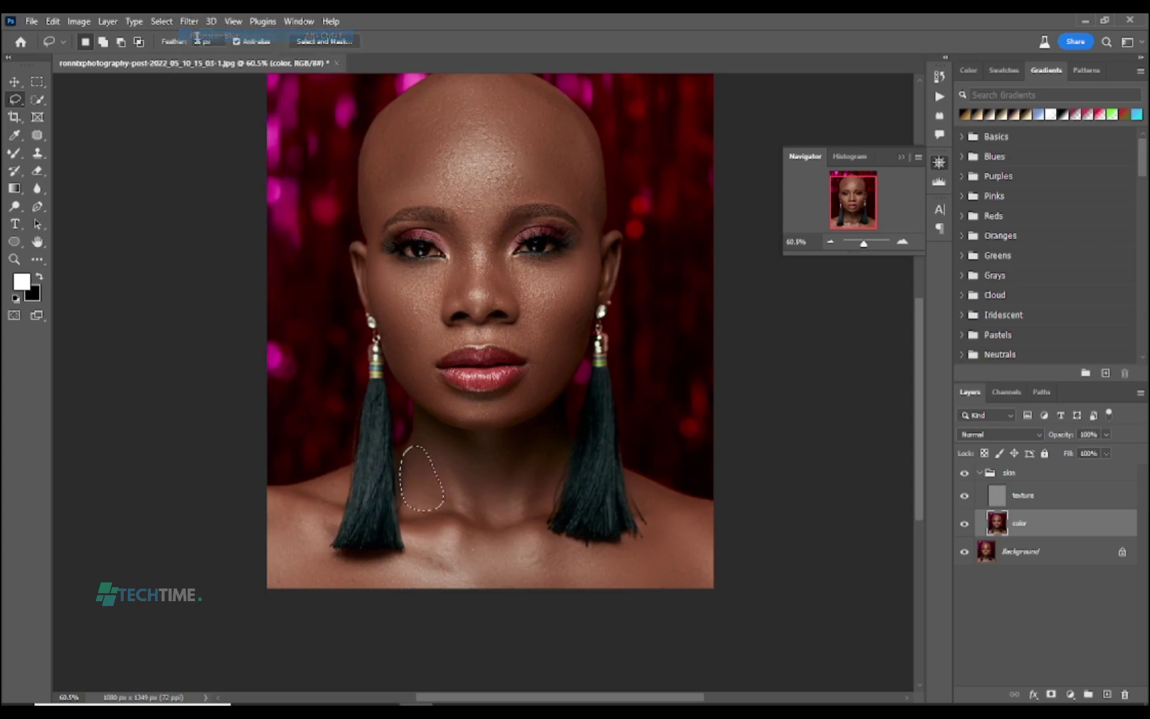
# - Lasso the shoulder and collarbone area below the left-hand earring and reapply the last Gaussian Blur
pyautogui.moveTo(412, 535)
pyautogui.mouseDown()
pyautogui.moveTo(439, 538)
pyautogui.moveTo(462, 585)
pyautogui.moveTo(275, 588)
pyautogui.moveTo(275, 507)
pyautogui.moveTo(326, 513)
pyautogui.moveTo(326, 543)
pyautogui.moveTo(373, 556)
pyautogui.moveTo(417, 554)
pyautogui.moveTo(412, 536)
pyautogui.mouseUp()
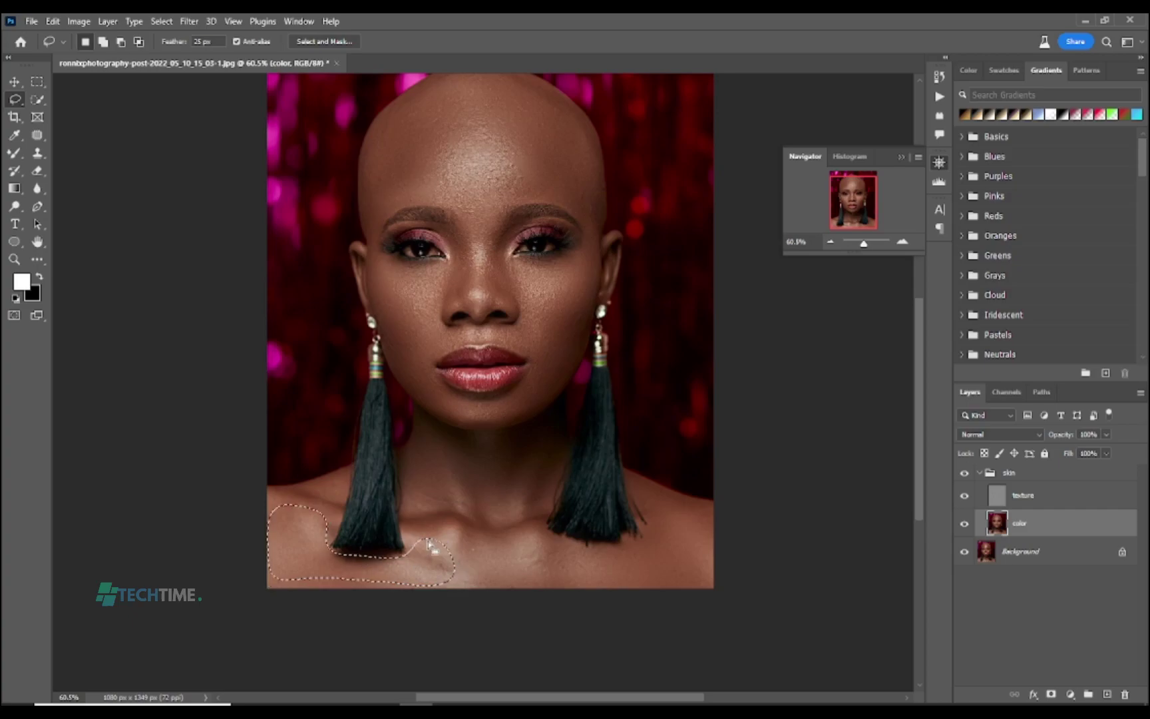
pyautogui.click(189, 22)
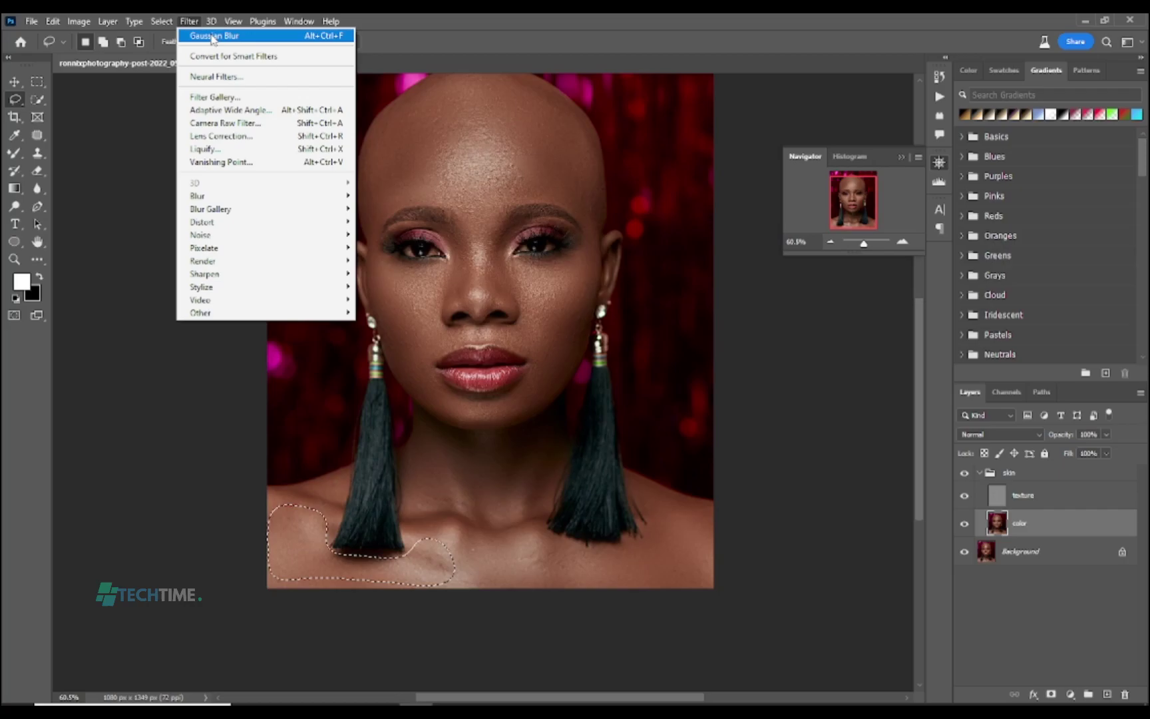
pyautogui.click(213, 35)
# - Hide and reshow the skin group to compare the retouched portrait with the original
pyautogui.scroll(1, 449, 353)
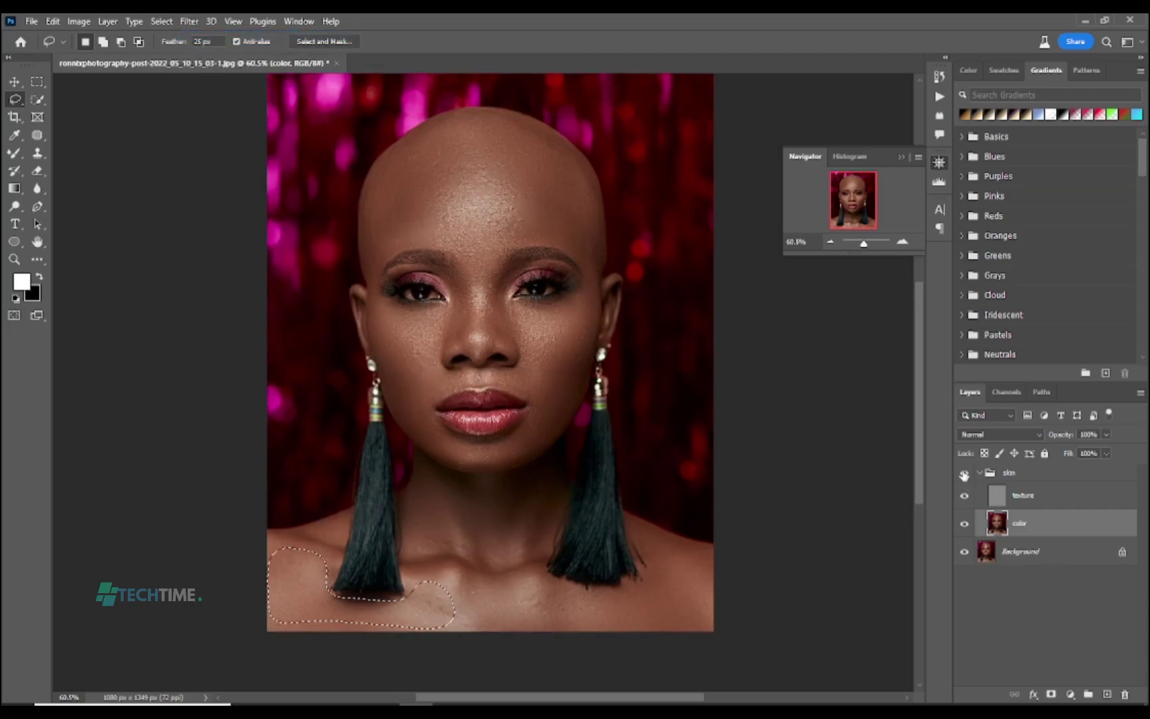
pyautogui.click(964, 473)
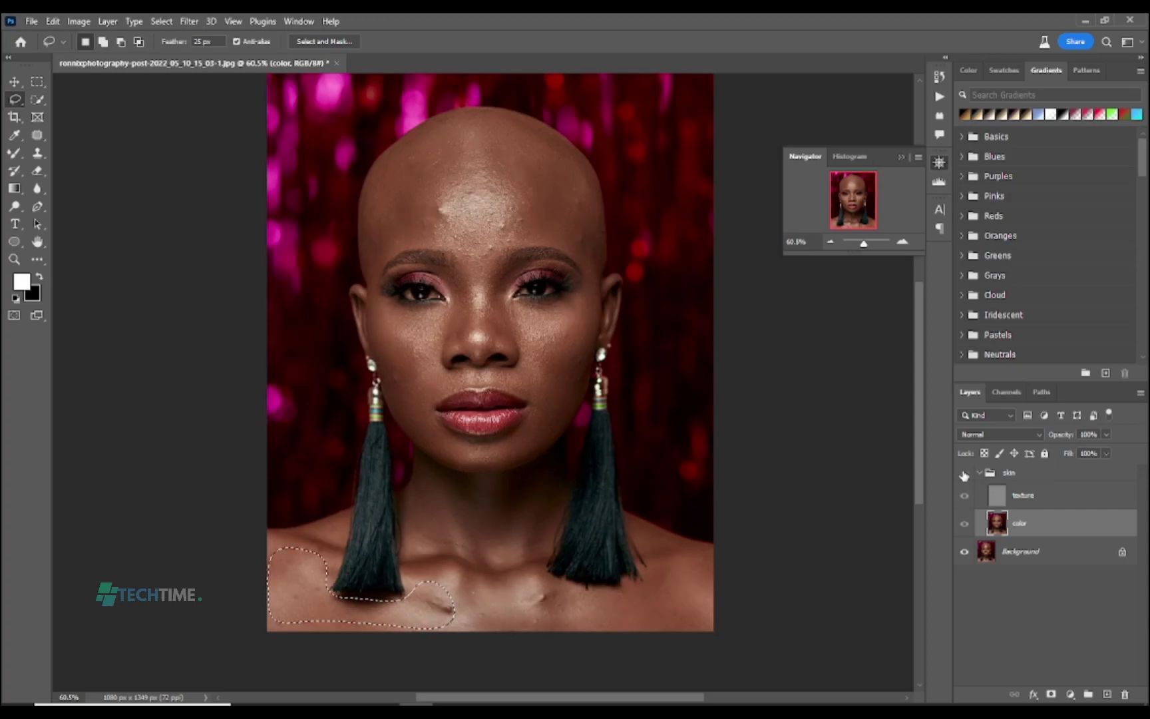
pyautogui.click(963, 474)
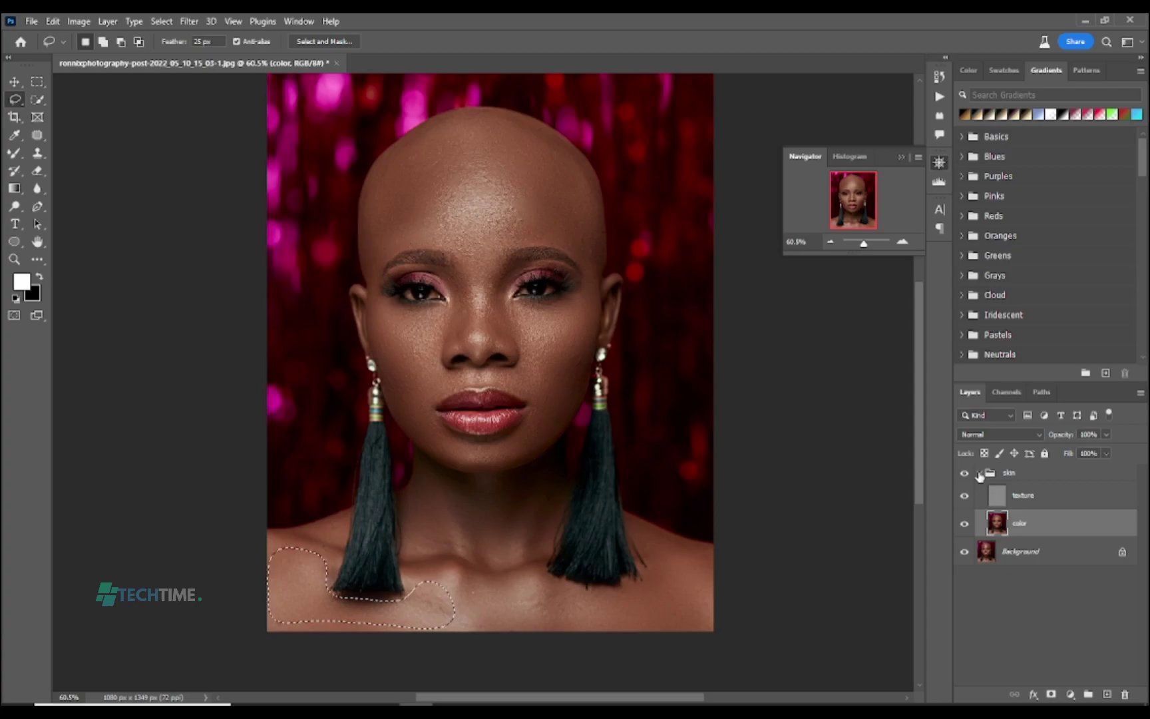
# - Duplicate the skin group and the Background layer, and merge both skin groups with the Background copy into one layer
pyautogui.moveTo(1021, 513)
pyautogui.mouseDown()
pyautogui.moveTo(1064, 655)
pyautogui.moveTo(1108, 696)
pyautogui.mouseUp()
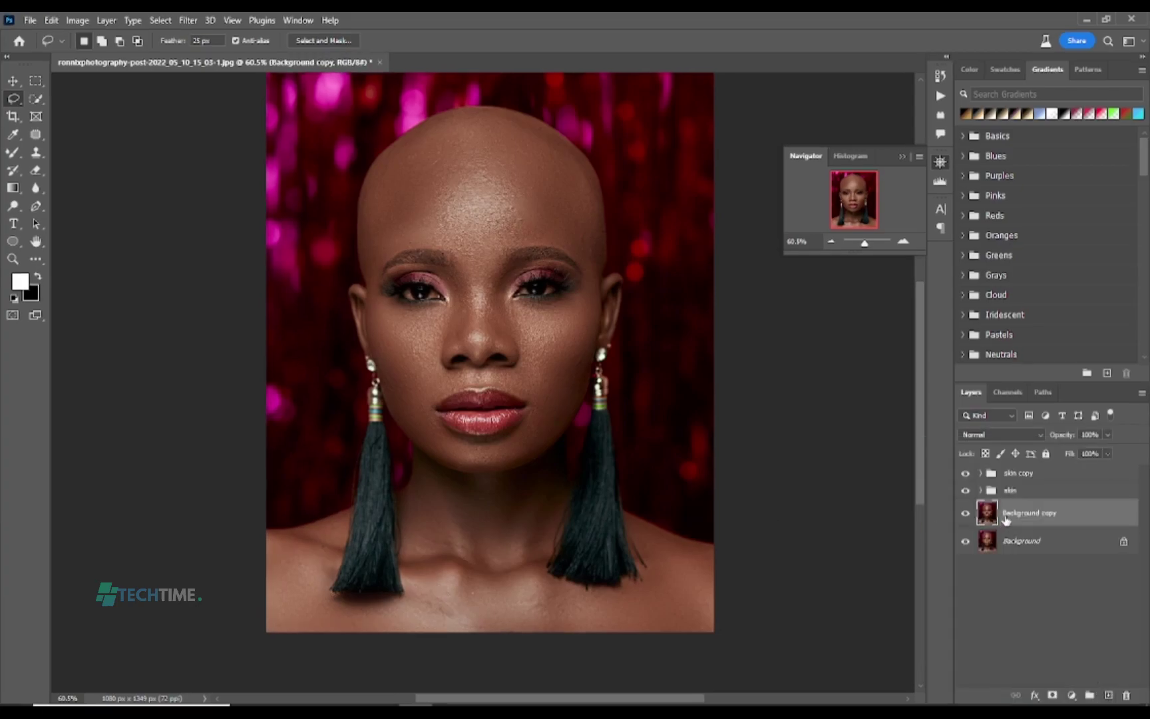
pyautogui.keyDown('shift'); pyautogui.click(1016, 473); pyautogui.keyUp('shift')
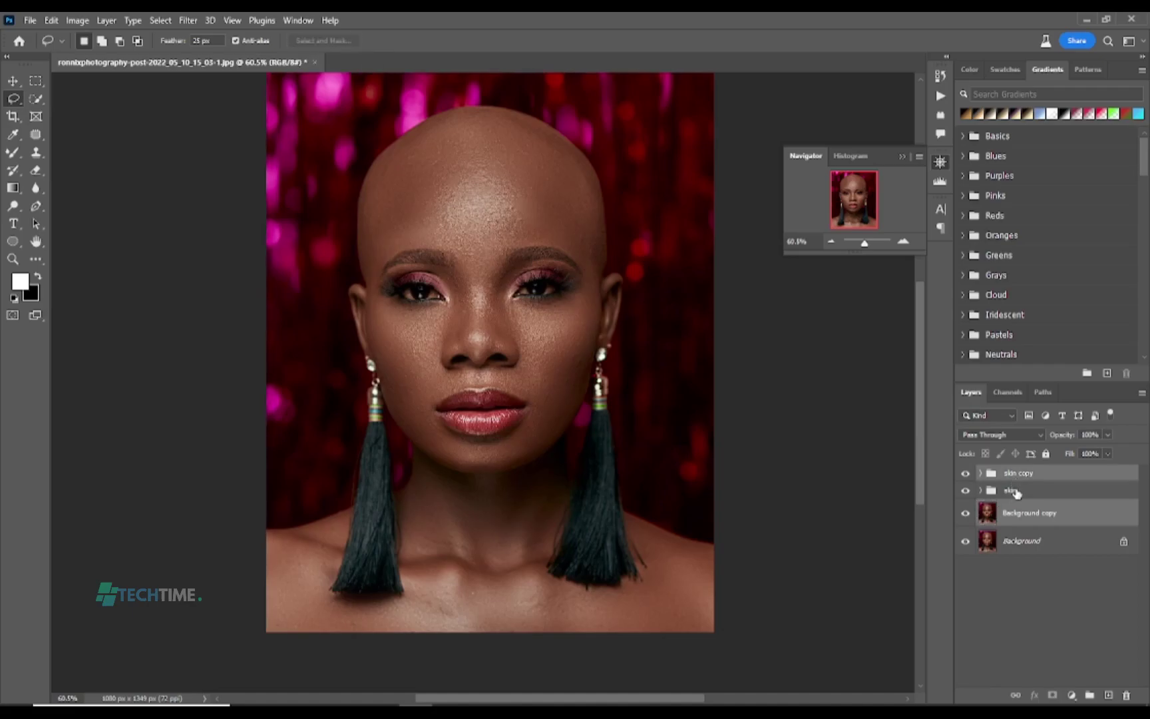
pyautogui.rightClick(1015, 499)
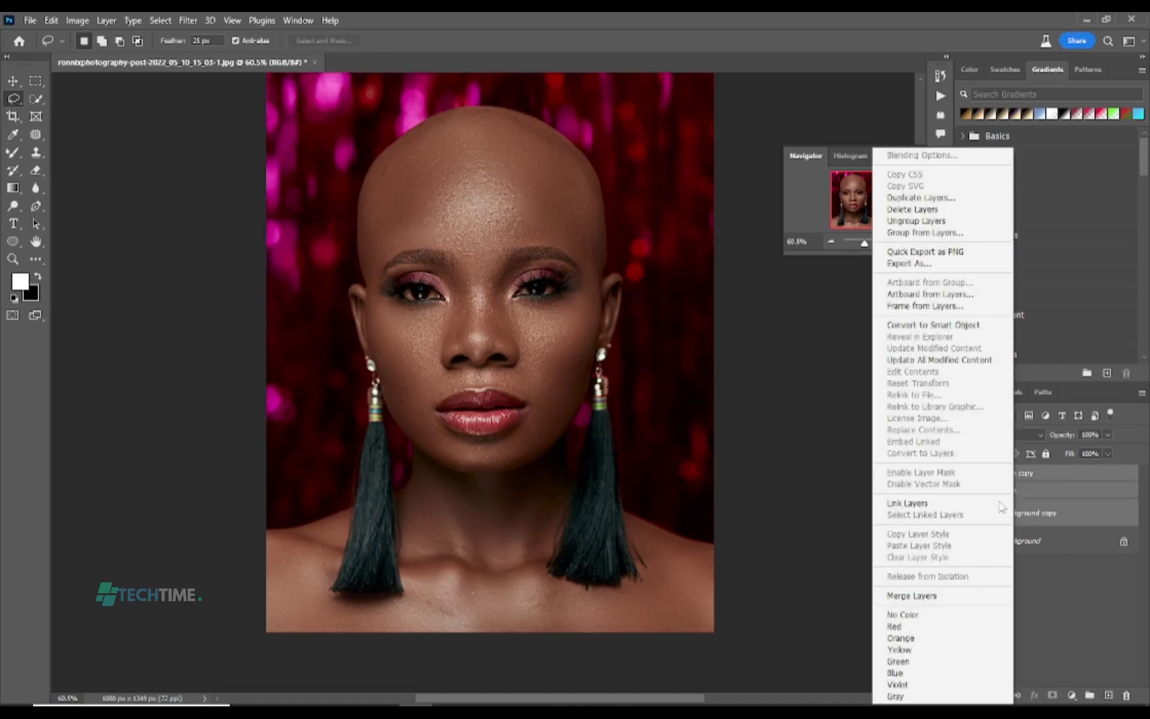
pyautogui.click(927, 597)
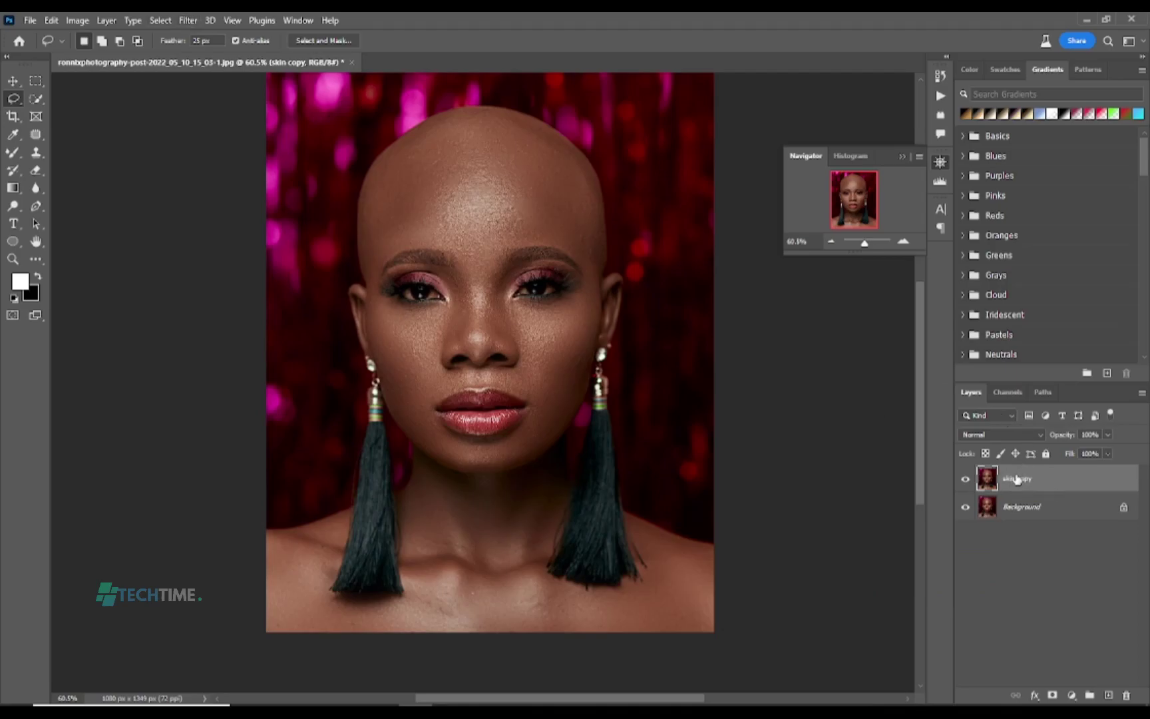
# - Convert the merged skin copy layer to a smart object and open the Camera Raw Filter on it
pyautogui.rightClick(1016, 479)
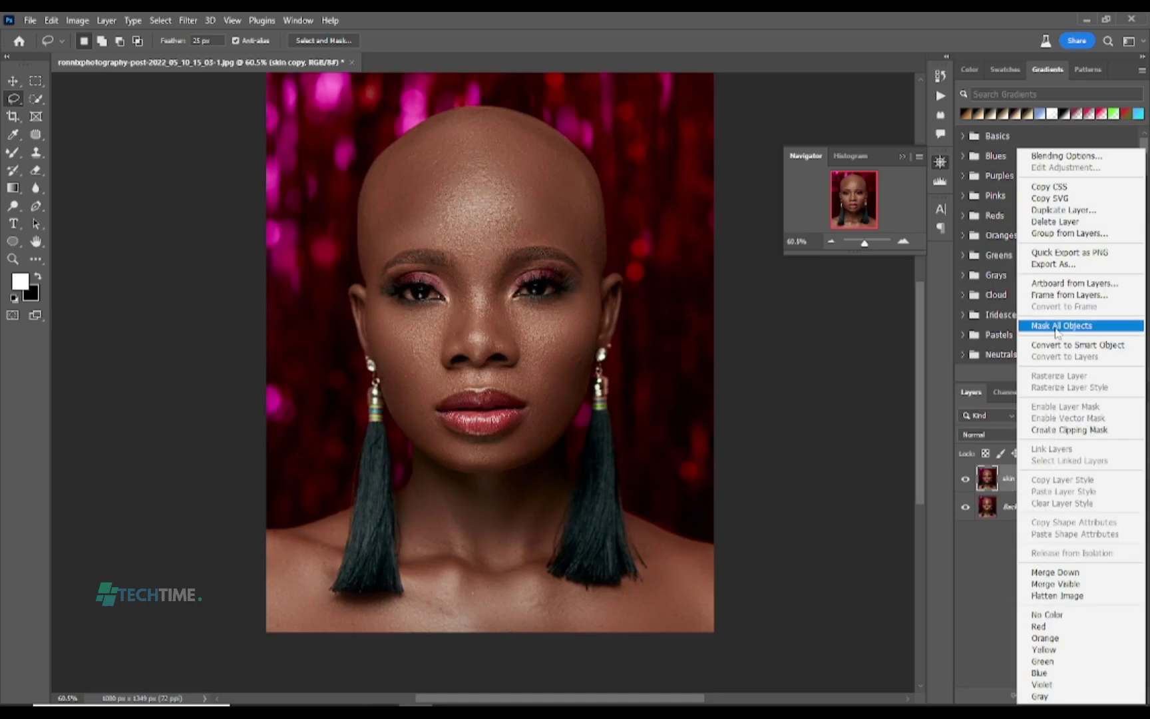
pyautogui.click(1073, 345)
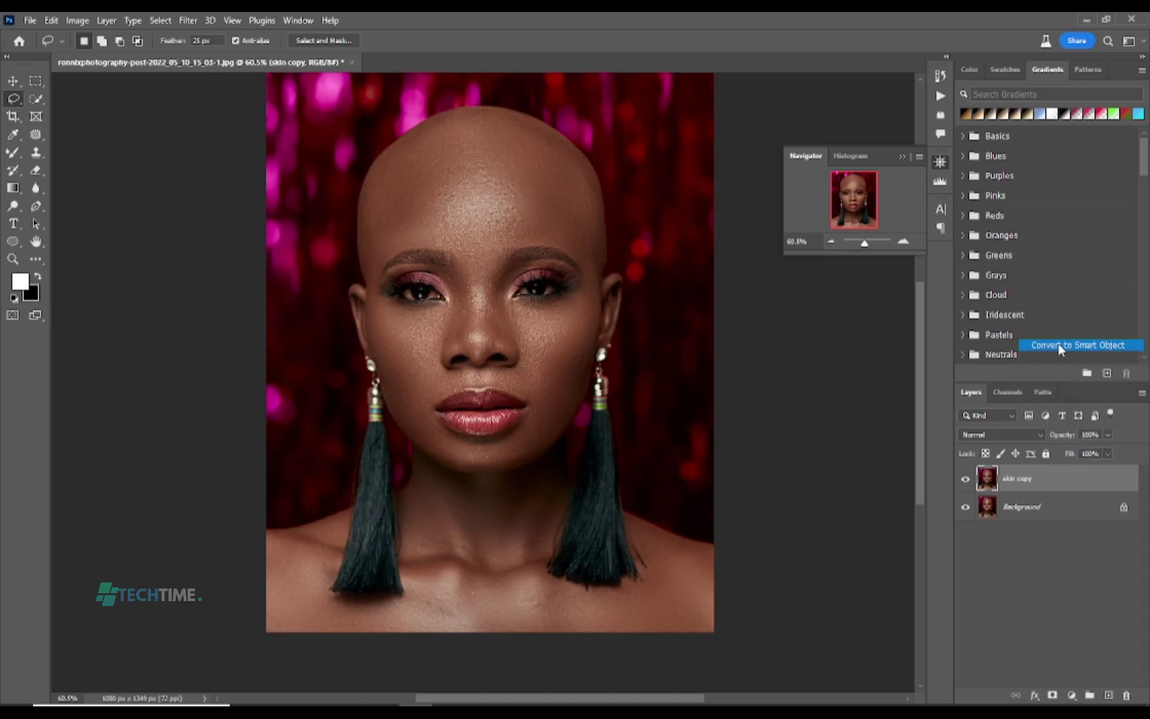
pyautogui.click(188, 21)
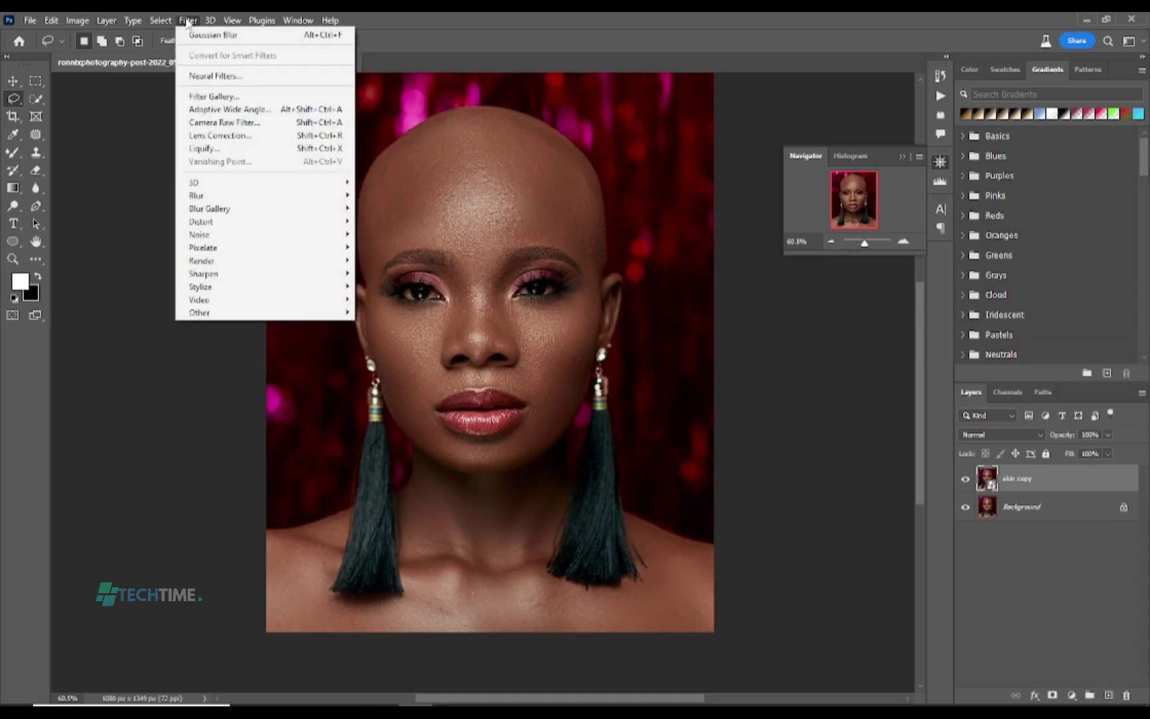
pyautogui.click(224, 122)
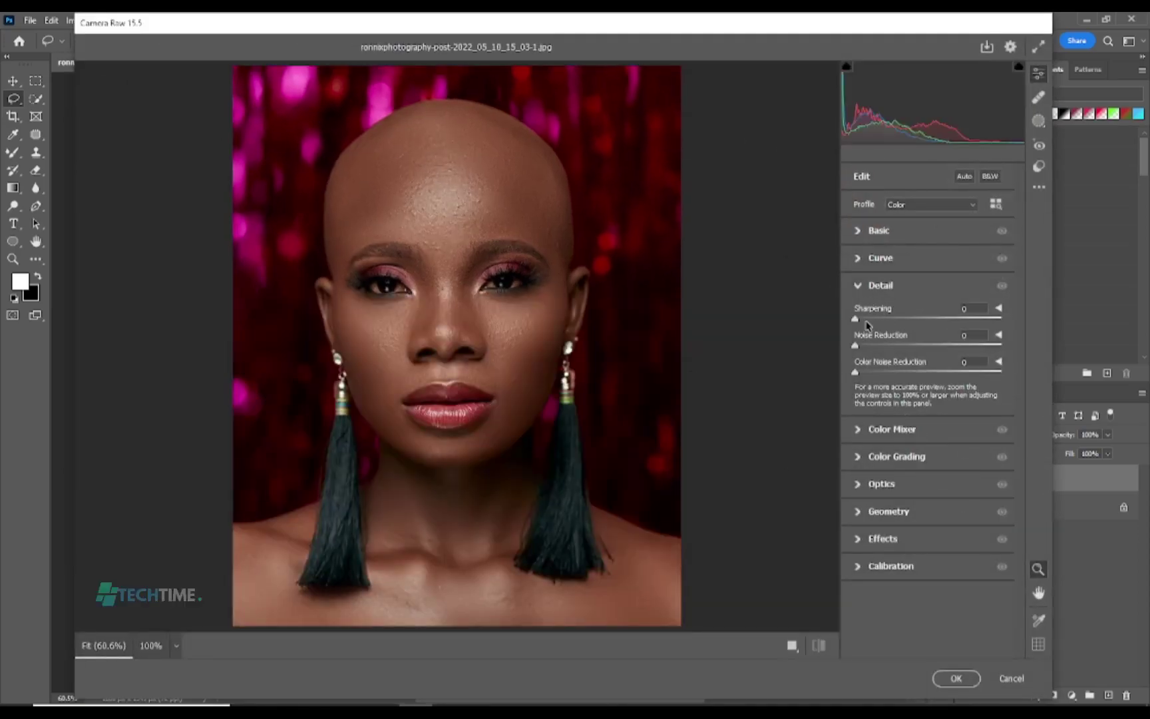
# - Set the Detail adjustments to Sharpening 45, Noise Reduction 14 and Color Noise Reduction 5
pyautogui.moveTo(856, 319); pyautogui.dragTo(900, 324)
pyautogui.moveTo(858, 346); pyautogui.dragTo(869, 347)
pyautogui.moveTo(872, 346); pyautogui.dragTo(876, 347)
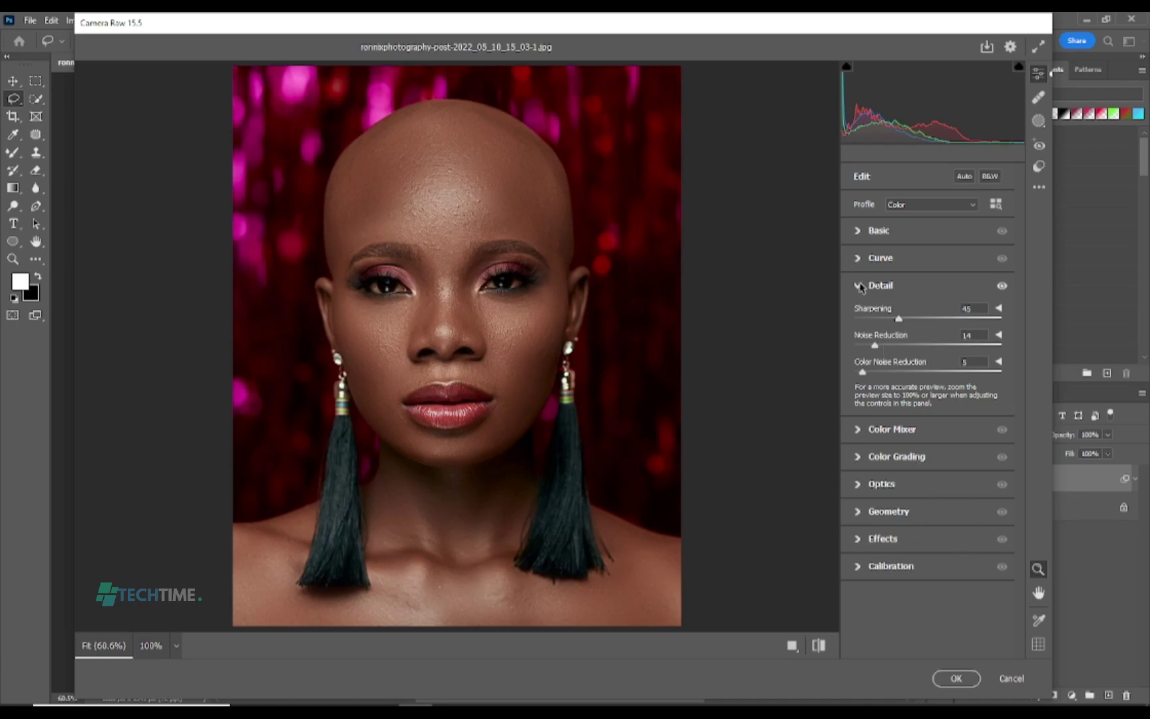
# - Soften the skin in the Basic adjustments with Texture -43 and Clarity +7
pyautogui.click(858, 231)
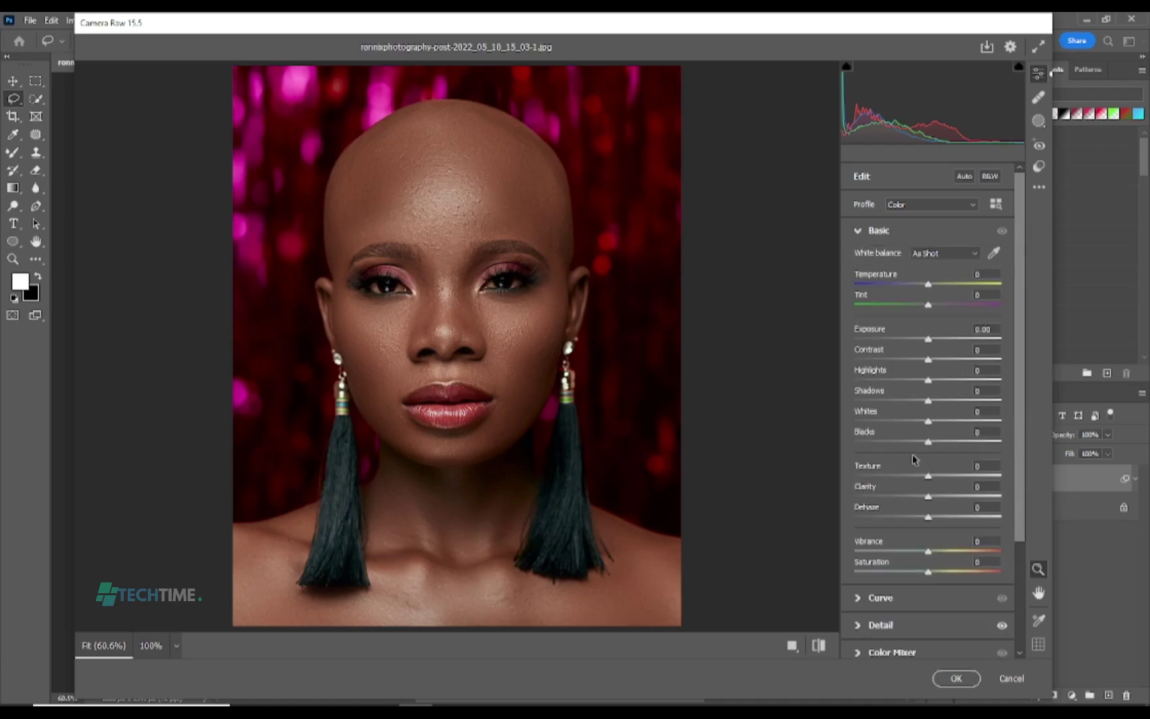
pyautogui.moveTo(927, 474); pyautogui.dragTo(901, 480)
pyautogui.moveTo(929, 502); pyautogui.dragTo(932, 502)
pyautogui.moveTo(936, 502); pyautogui.dragTo(934, 503)
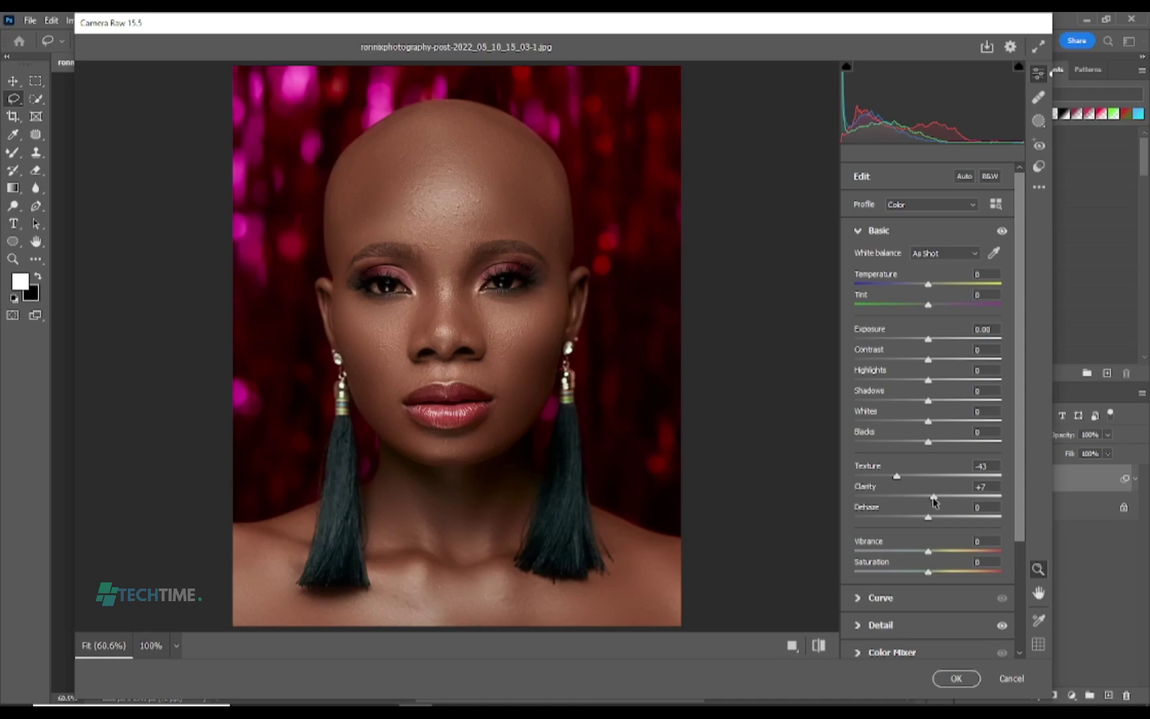
pyautogui.click(861, 233)
pyautogui.click(861, 233)
# - Set Contrast to +11, Exposure to +0.25 and Blacks to -11, and apply the Camera Raw Filter
pyautogui.moveTo(932, 361); pyautogui.dragTo(938, 362)
pyautogui.moveTo(930, 338); pyautogui.dragTo(934, 342)
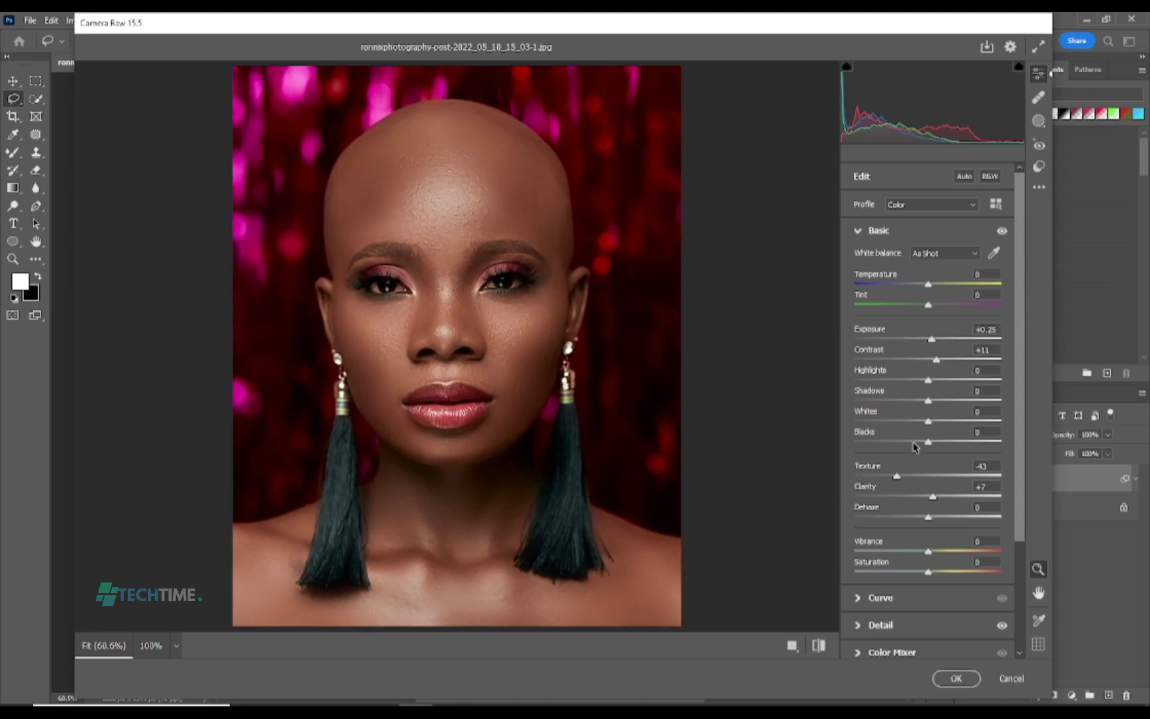
pyautogui.moveTo(928, 442)
pyautogui.mouseDown()
pyautogui.moveTo(913, 446)
pyautogui.moveTo(925, 448)
pyautogui.mouseUp()
pyautogui.moveTo(924, 448); pyautogui.dragTo(919, 447)
pyautogui.scroll(-3, 929, 387)
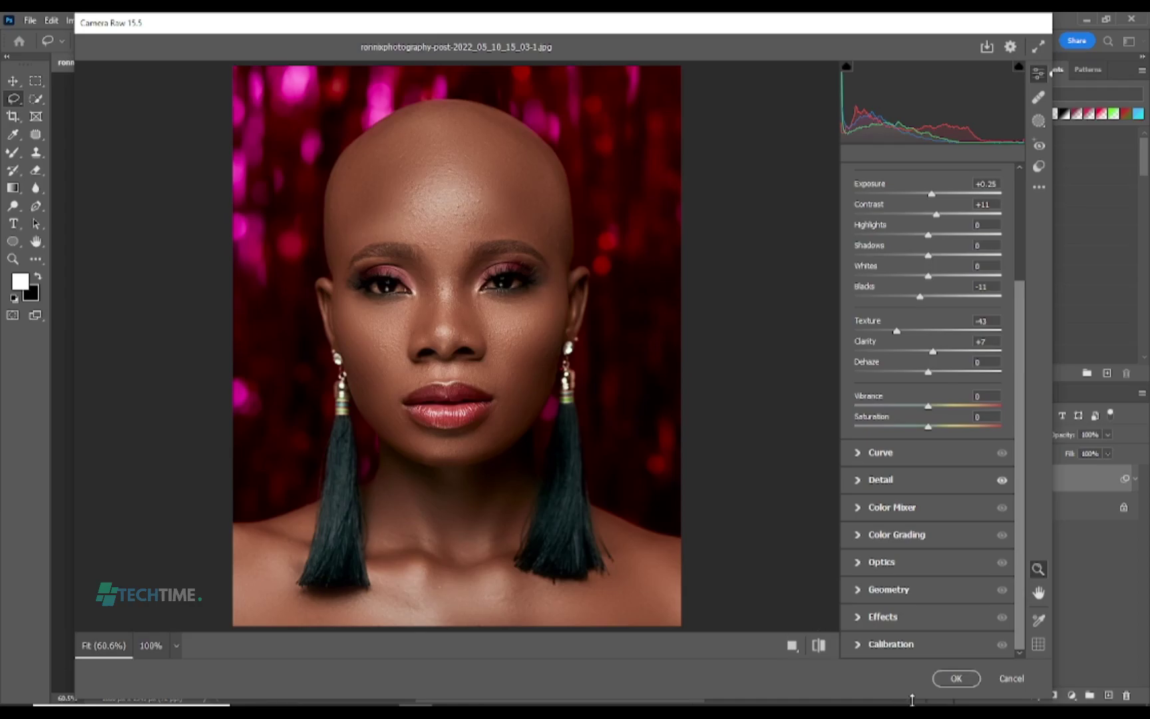
pyautogui.click(954, 679)
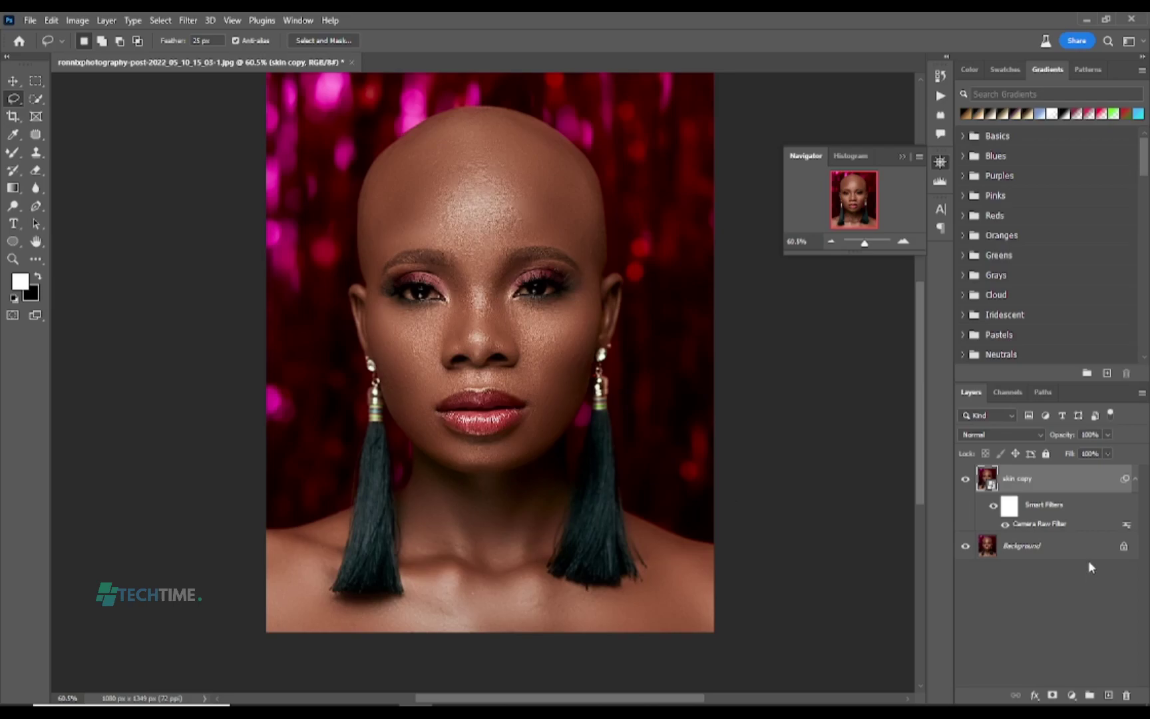
# - Hide and reshow the skin copy layer to compare before and after, and examine the finished portrait at different zoom levels
pyautogui.click(966, 479)
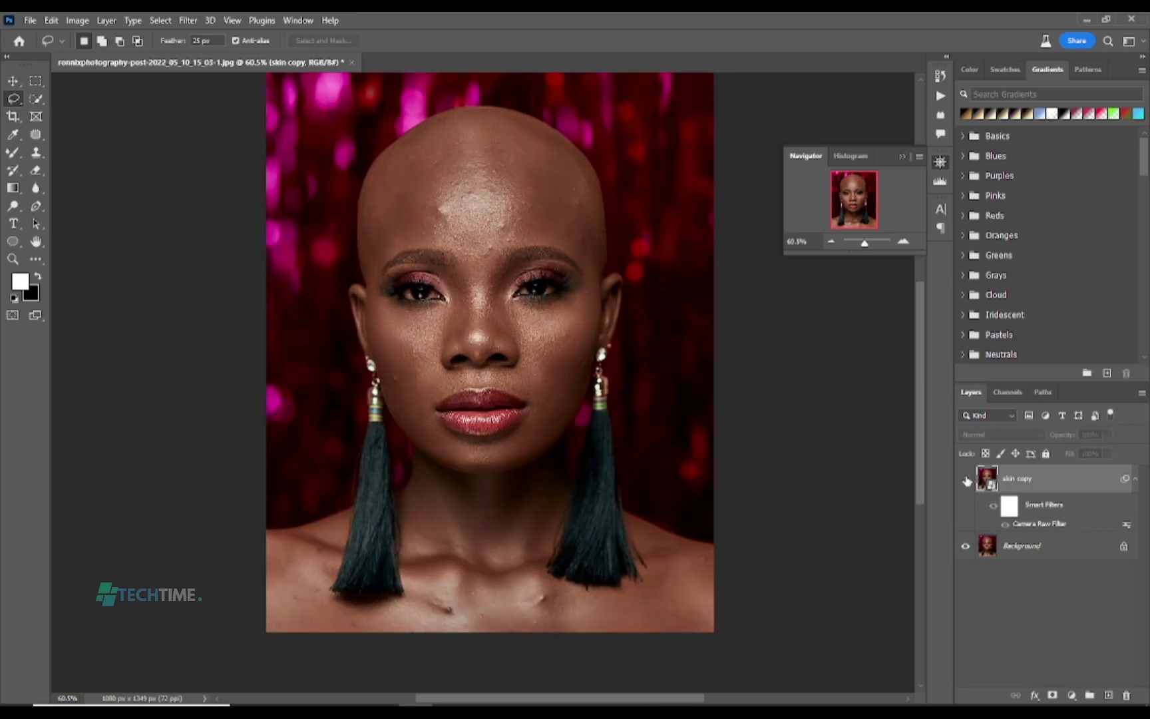
pyautogui.click(966, 479)
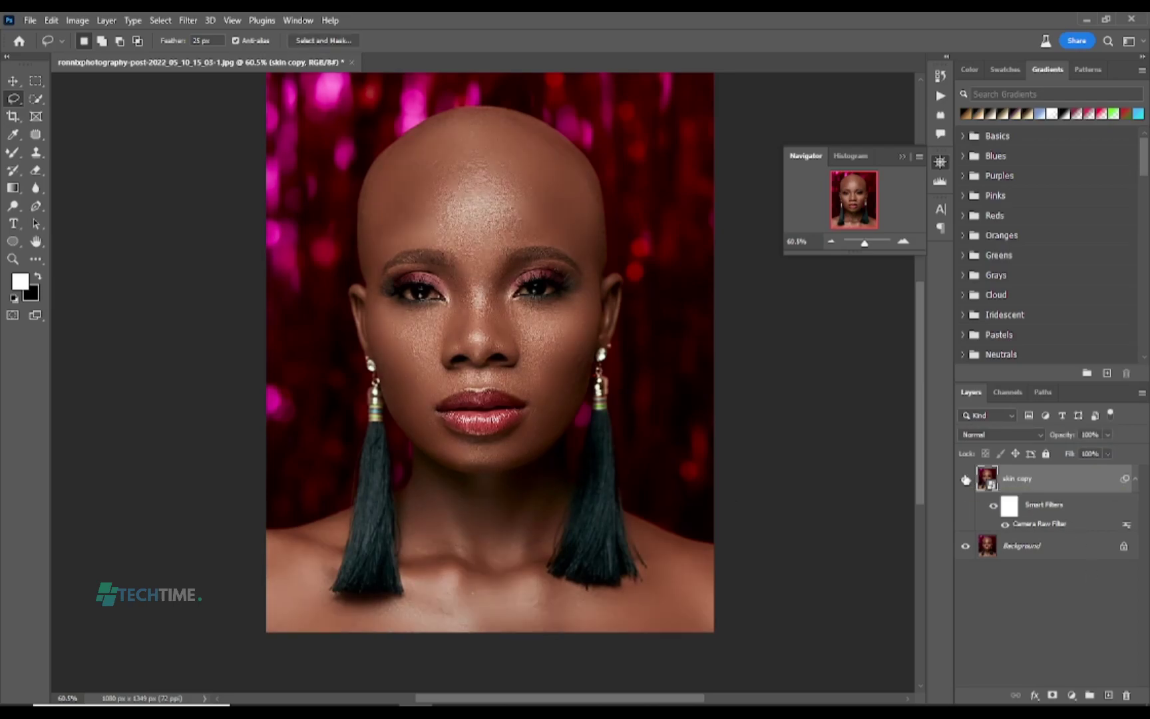
pyautogui.scroll(3, 478, 391)
pyautogui.scroll(-2, 480, 391)
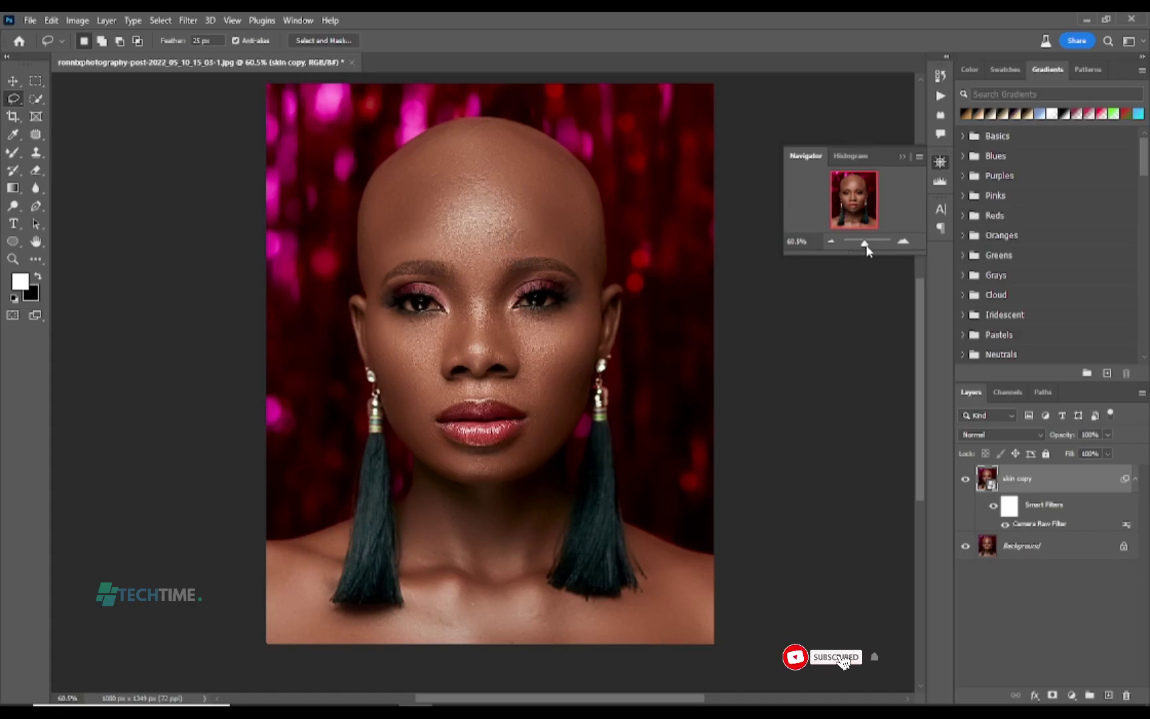
pyautogui.moveTo(865, 243); pyautogui.dragTo(865, 246)
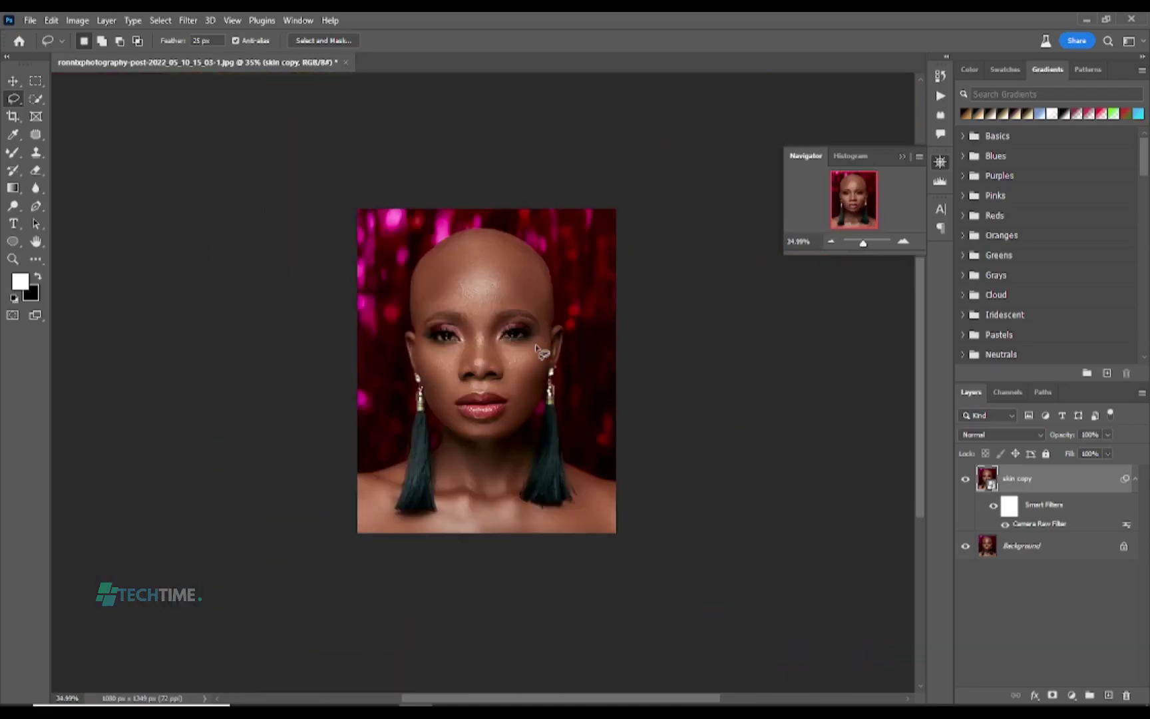
pyautogui.scroll(5, 531, 349)
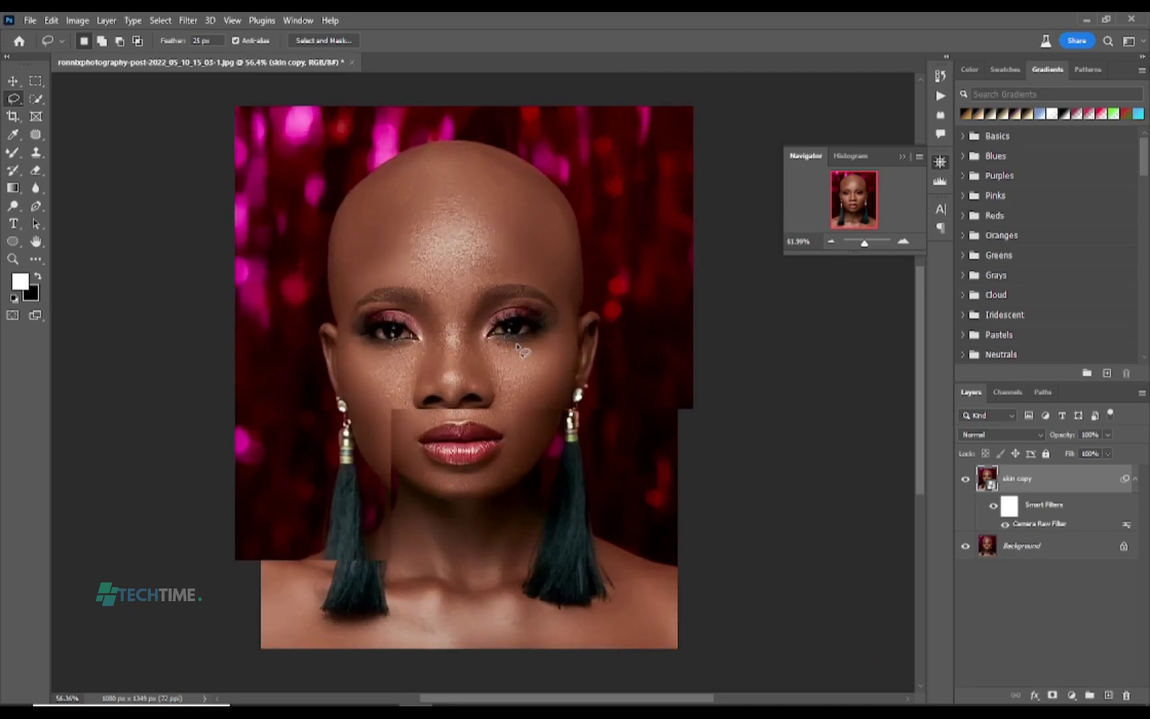
pyautogui.moveTo(538, 698); pyautogui.dragTo(534, 699)
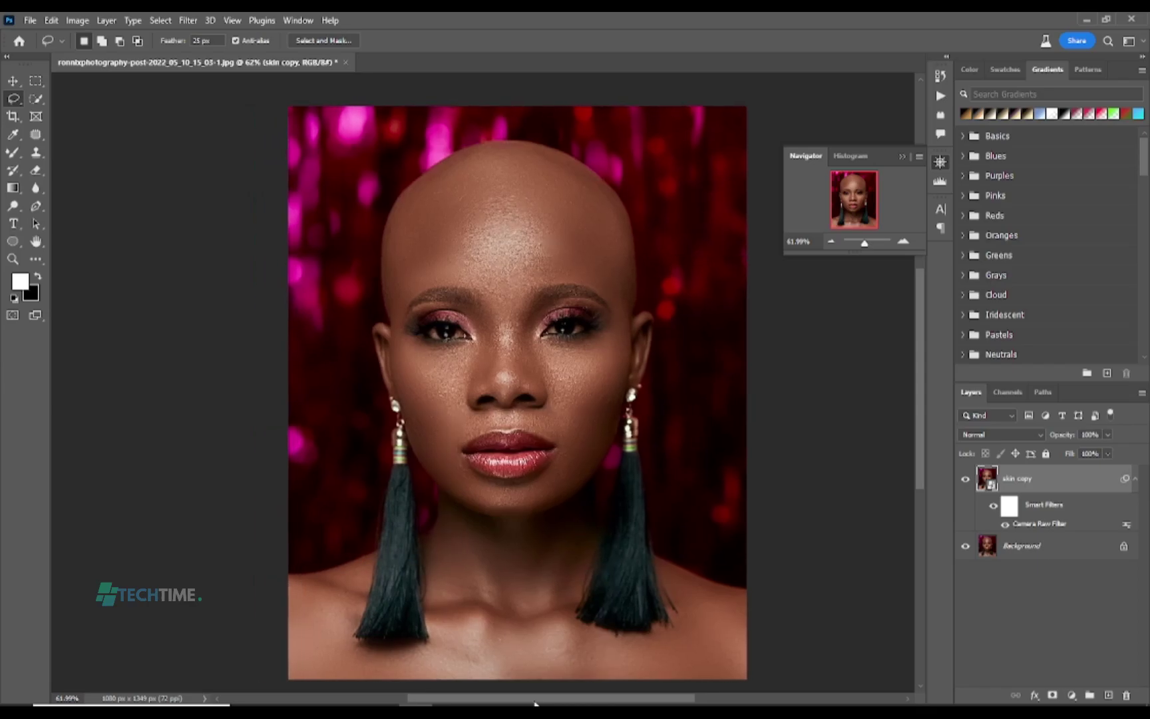